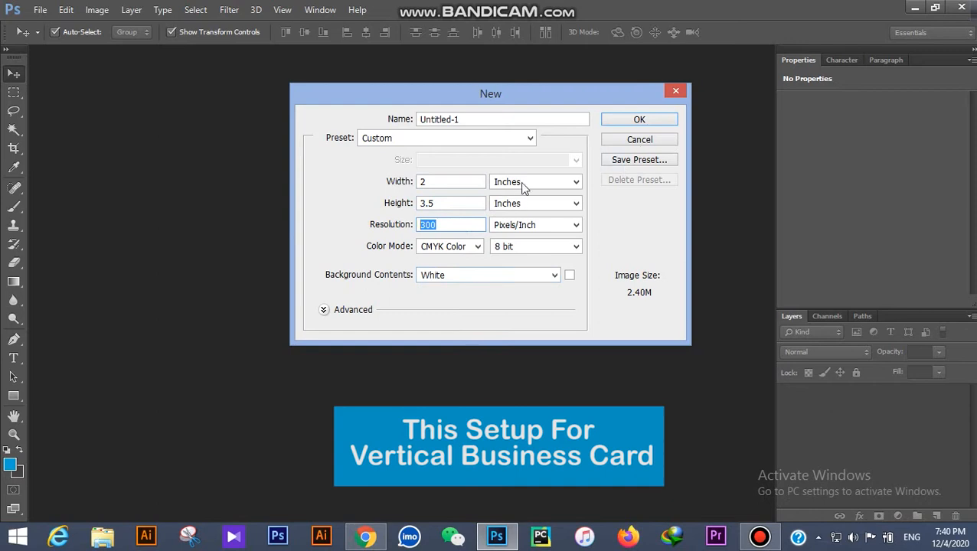
Step: Create a 2 × 3.5 in, 300 ppi CMYK document with a white background
left_click(521, 204)
left_click(452, 247)
left_click(448, 286)
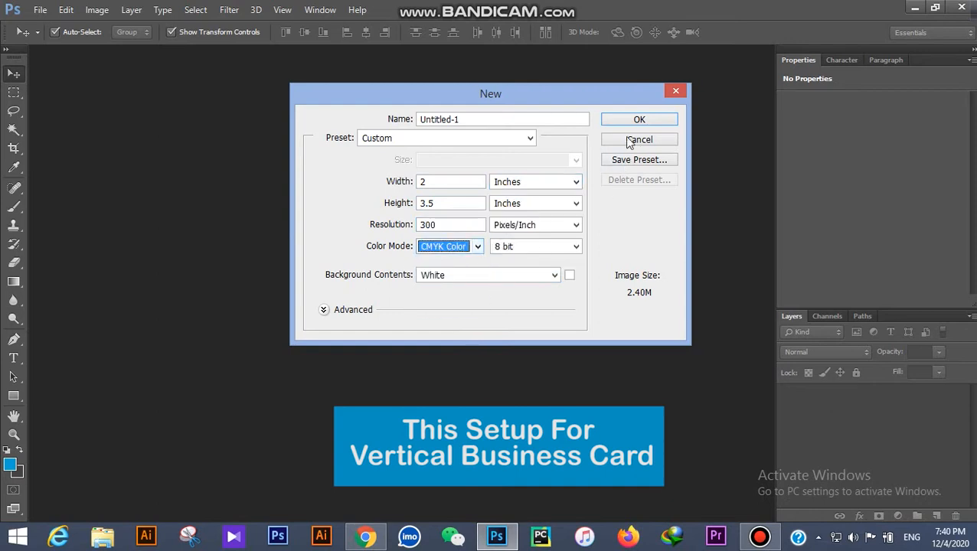
left_click(641, 123)
key("ctrl+minus")
Step: Make a 0.125-inch helper square in the top-left corner and add top and left guides along it
key("u")
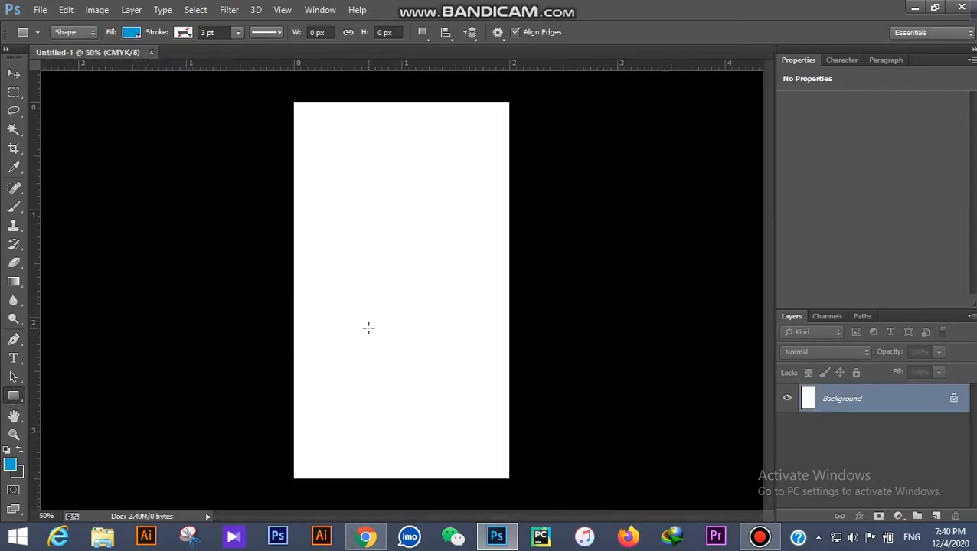
left_click(368, 328)
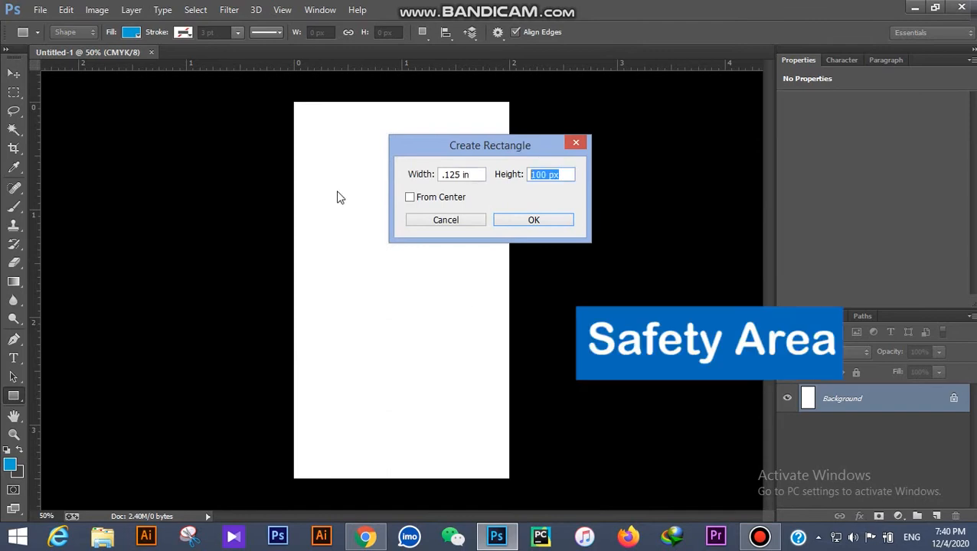
left_click(528, 221)
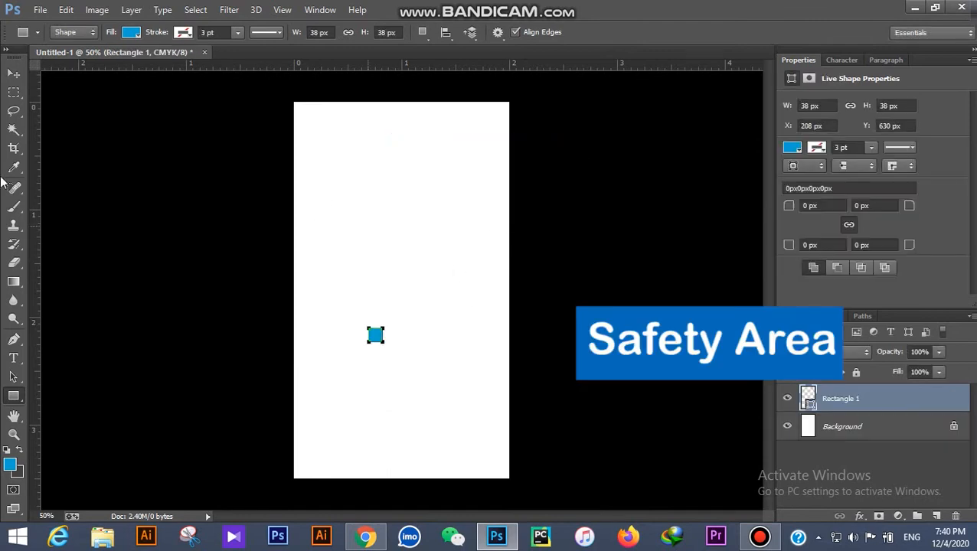
left_click(14, 73)
left_click_drag(375, 321, 313, 108)
left_click_drag(365, 64, 371, 115)
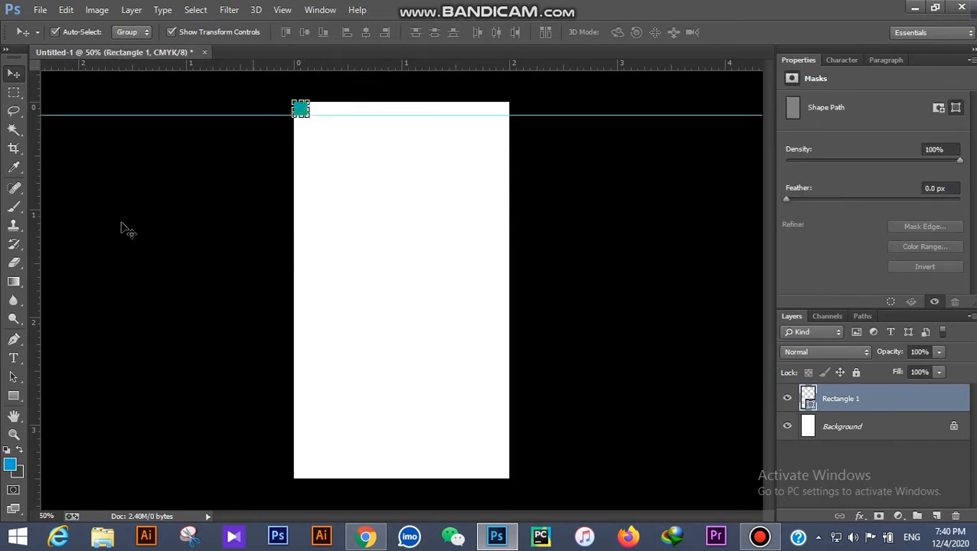
left_click_drag(37, 258, 307, 229)
Step: Move the square to the bottom-right corner, add bottom and right guides, then delete it
left_click(334, 152)
left_click_drag(307, 116, 506, 471)
left_click_drag(490, 65, 522, 464)
left_click_drag(35, 342, 496, 344)
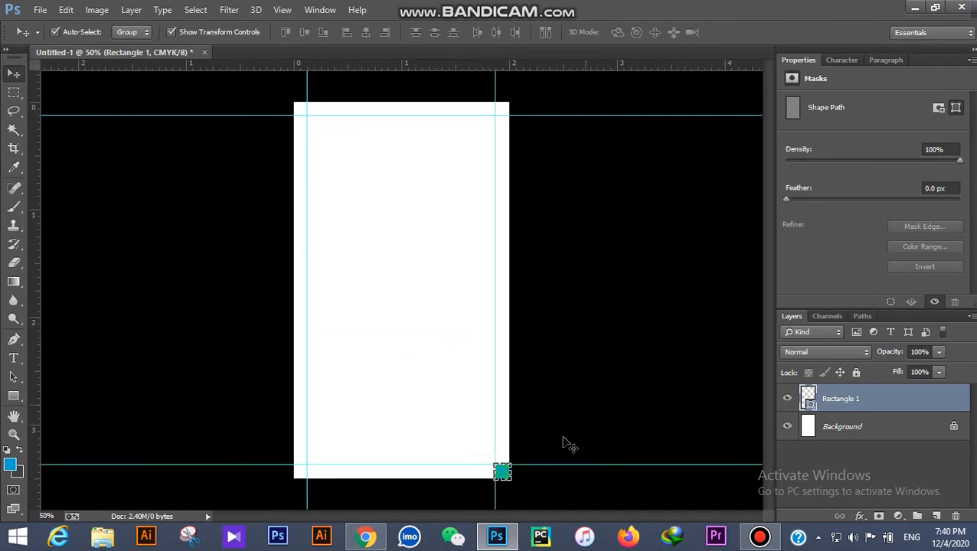
key("Delete")
scroll(506, 231, "up", 3)
scroll(502, 231, "down", 3)
scroll(498, 233, "up", 2)
scroll(497, 232, "down", 1)
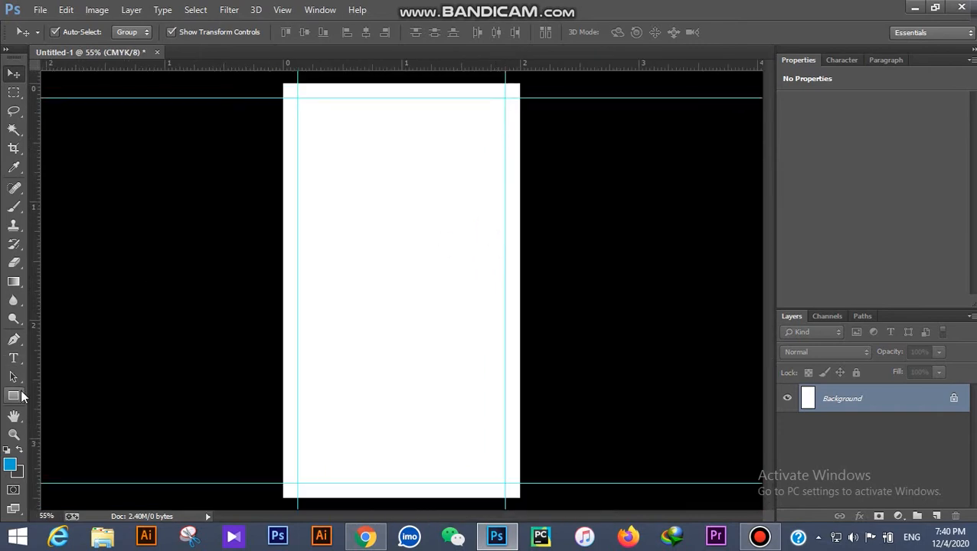
Step: Draw a dark grey rectangle across the top of the card between the guides
left_click(20, 395)
left_click_drag(297, 97, 501, 310)
left_click(132, 33)
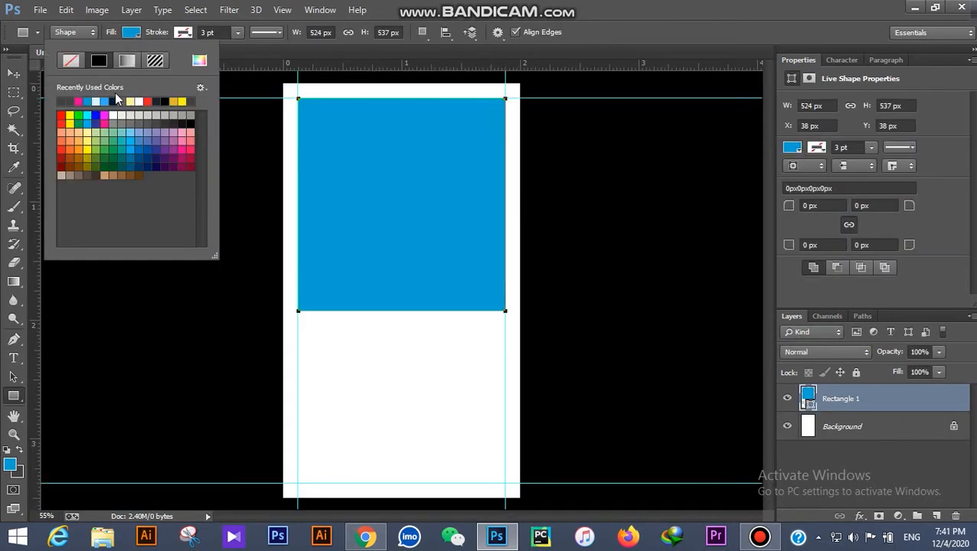
left_click(15, 74)
left_click(187, 192)
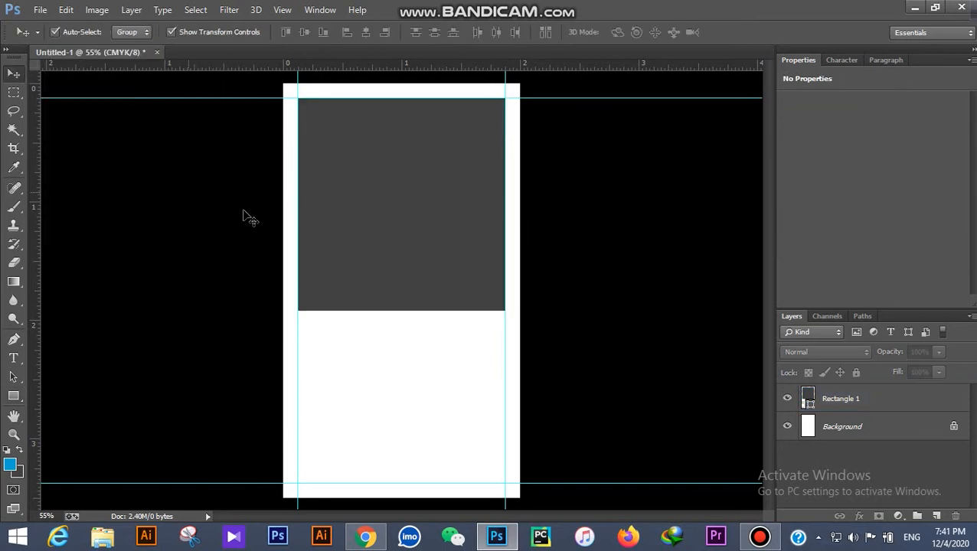
scroll(223, 190, "down", 1)
Step: Open the portrait photo and launch the Camera Raw filter on it
left_click(39, 10)
left_click(55, 39)
double_click(475, 123)
left_click(229, 10)
left_click(305, 93)
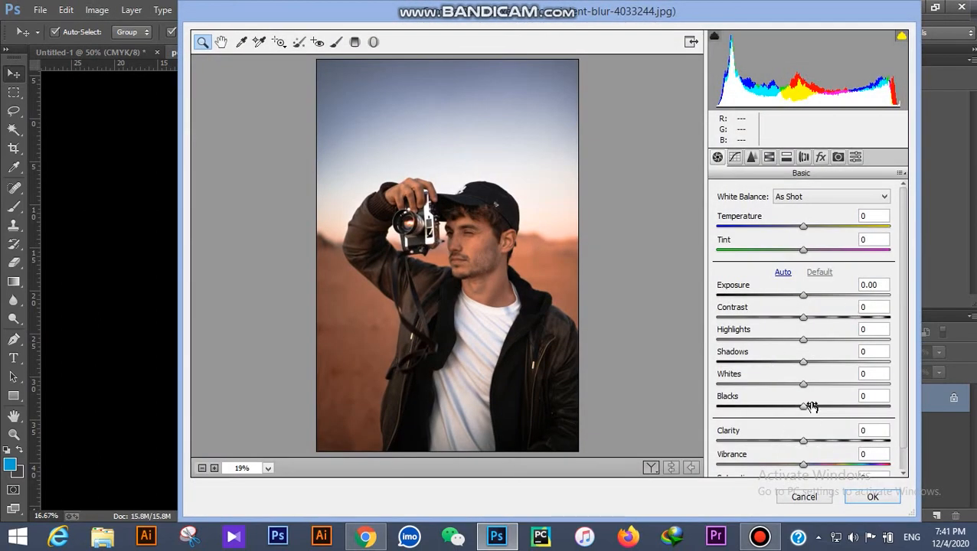
Step: In Camera Raw set Saturation and Vibrance -100, Clarity +21, Blacks +71, Whites +43, and apply
scroll(813, 444, "down", 1)
left_click(804, 469)
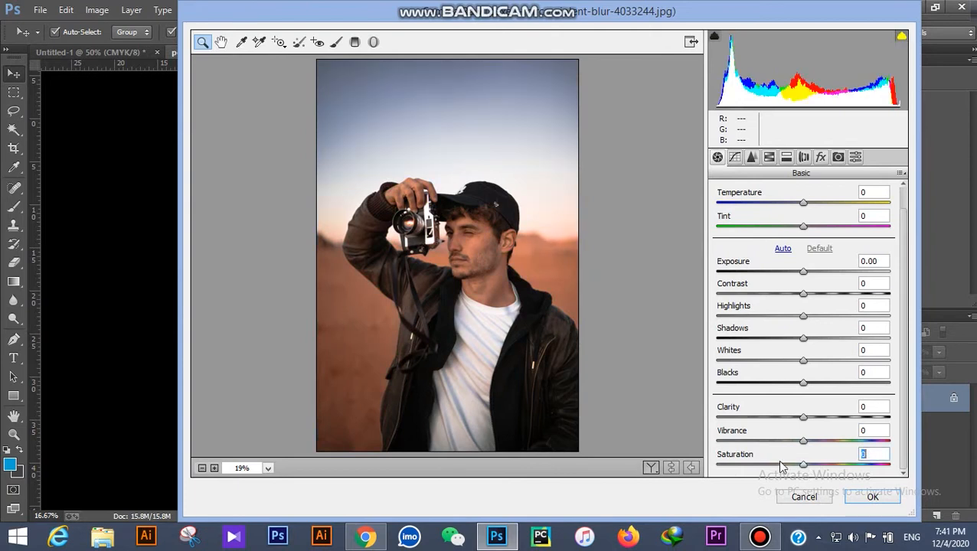
left_click_drag(804, 470, 723, 469)
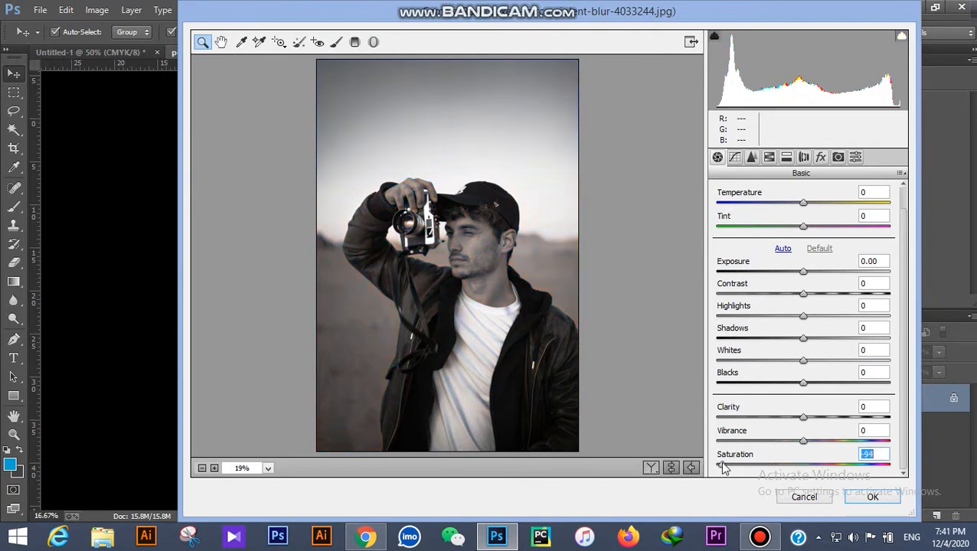
left_click(803, 439)
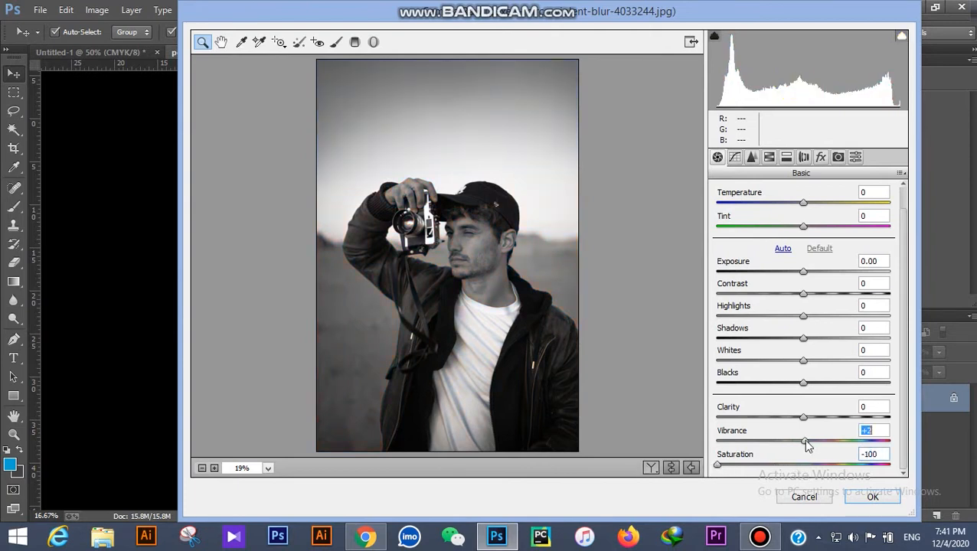
left_click_drag(803, 438, 720, 444)
left_click_drag(818, 425, 824, 426)
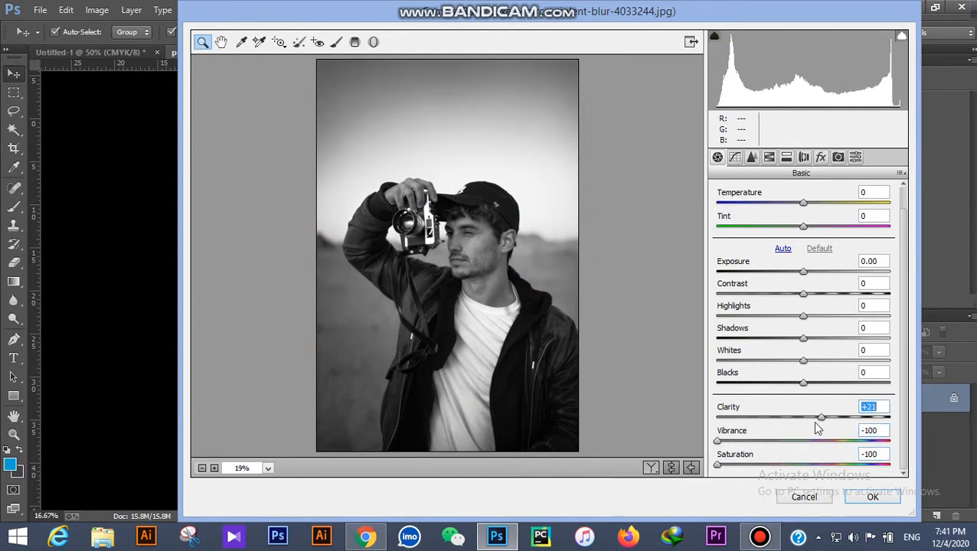
left_click_drag(824, 388, 865, 391)
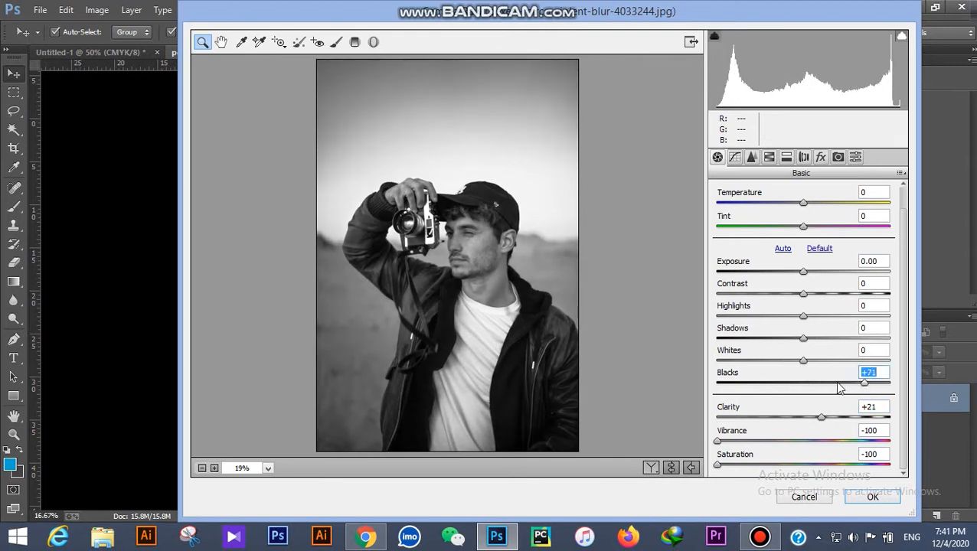
left_click_drag(803, 366, 840, 369)
left_click(870, 498)
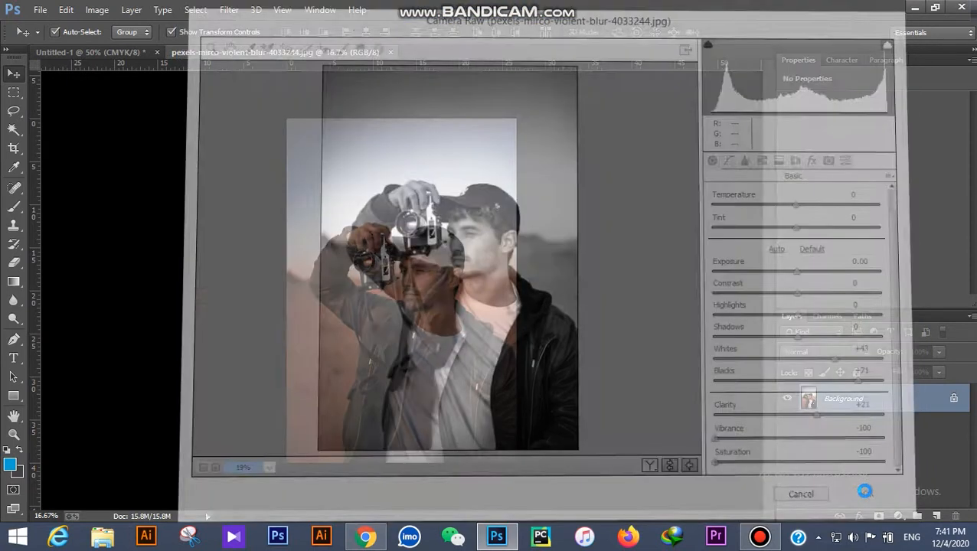
Step: Bring the grayscale photo into the card document and scale it down onto the card
left_click_drag(442, 363, 379, 214)
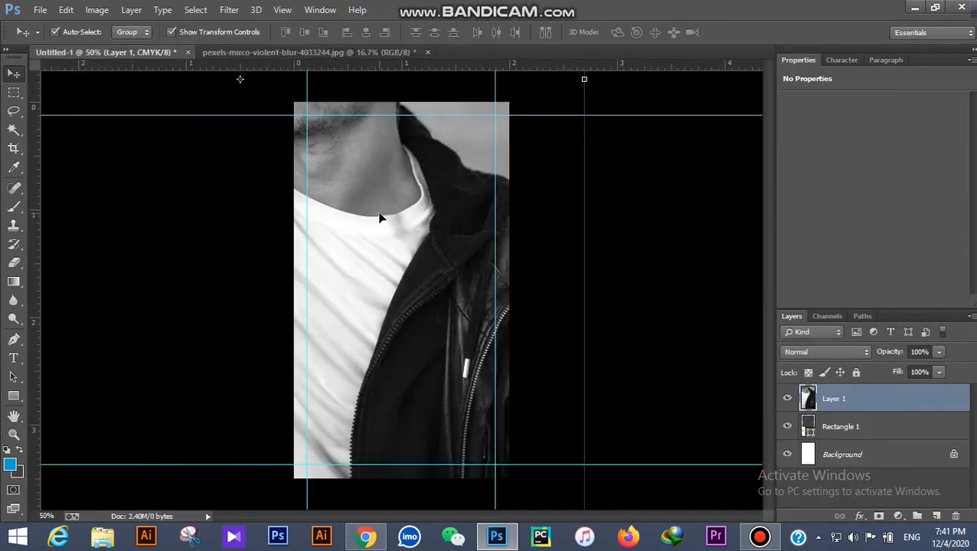
scroll(473, 280, "down", 6)
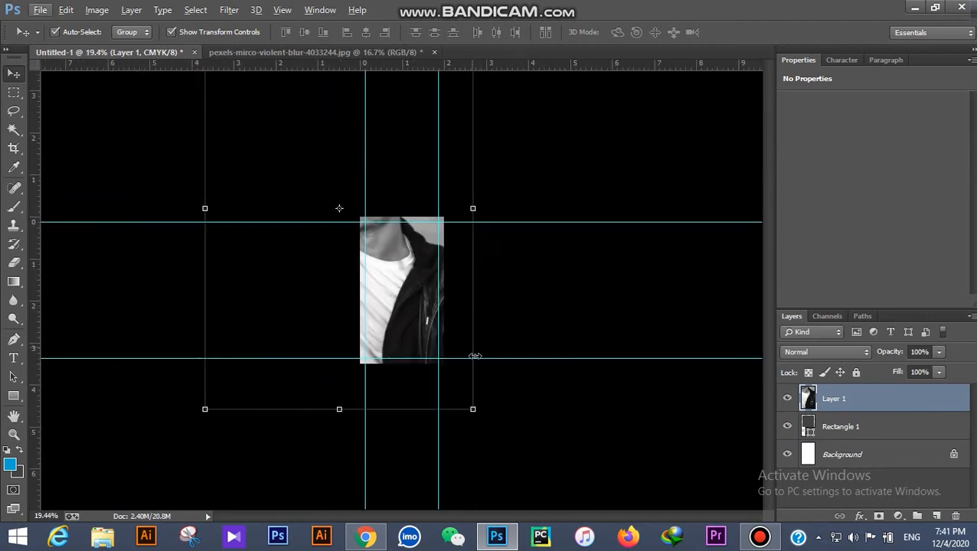
left_click_drag(473, 409, 307, 165)
left_click_drag(285, 130, 428, 305)
left_click(647, 32)
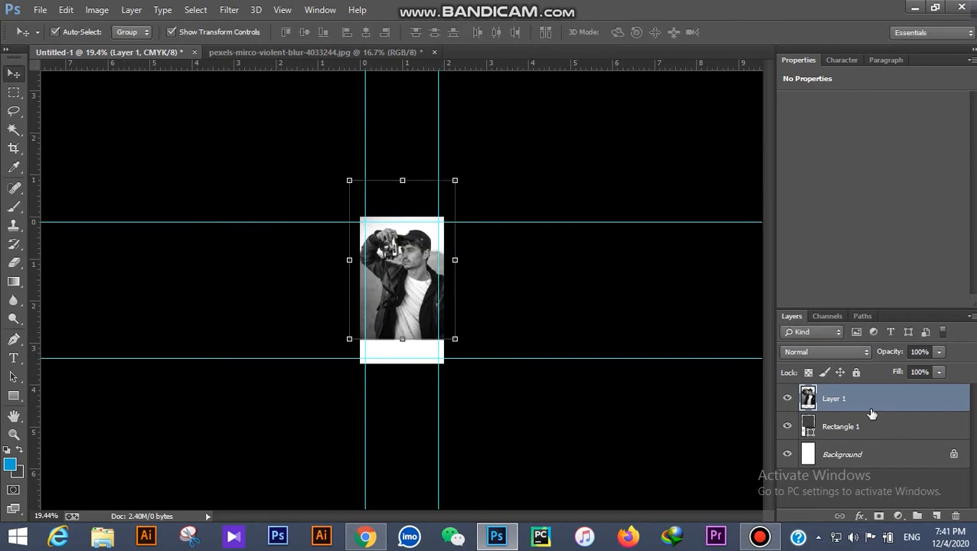
Step: Clip the photo into the top rectangle and resize it to fill the rectangle
right_click(869, 409)
left_click(637, 257)
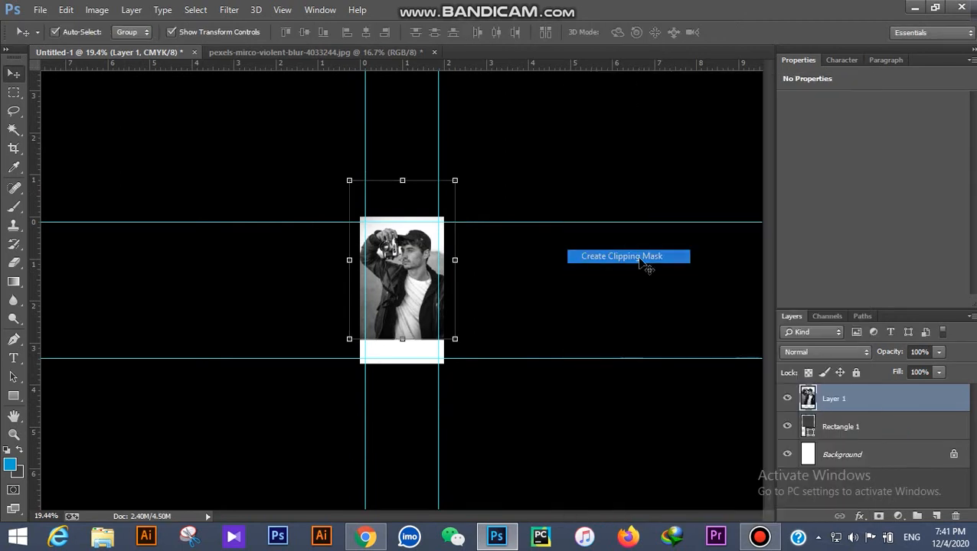
scroll(426, 255, "up", 3)
left_click_drag(511, 392, 464, 320)
left_click_drag(425, 249, 438, 276)
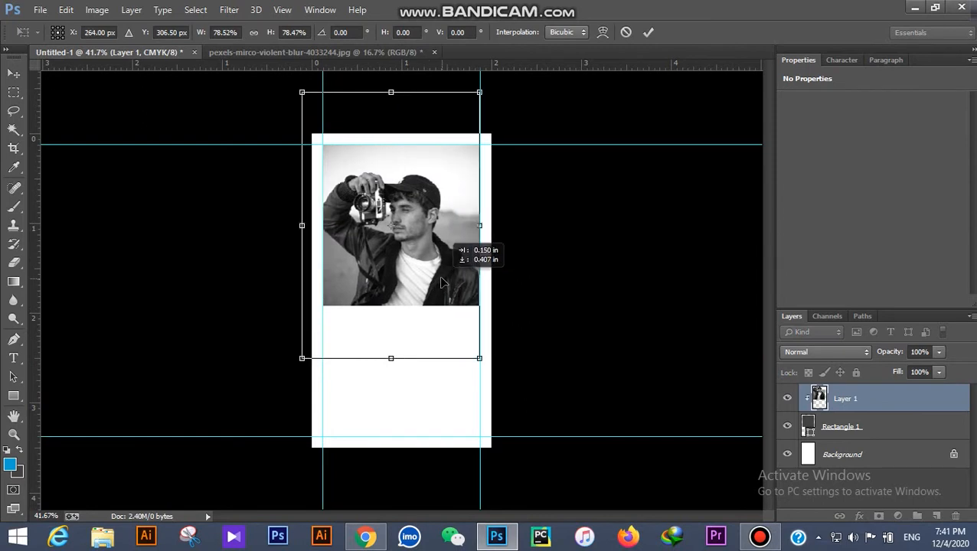
key("Return")
Step: Lower the photo's opacity to 63% and preview the card with guides hidden
scroll(552, 277, "up", 2)
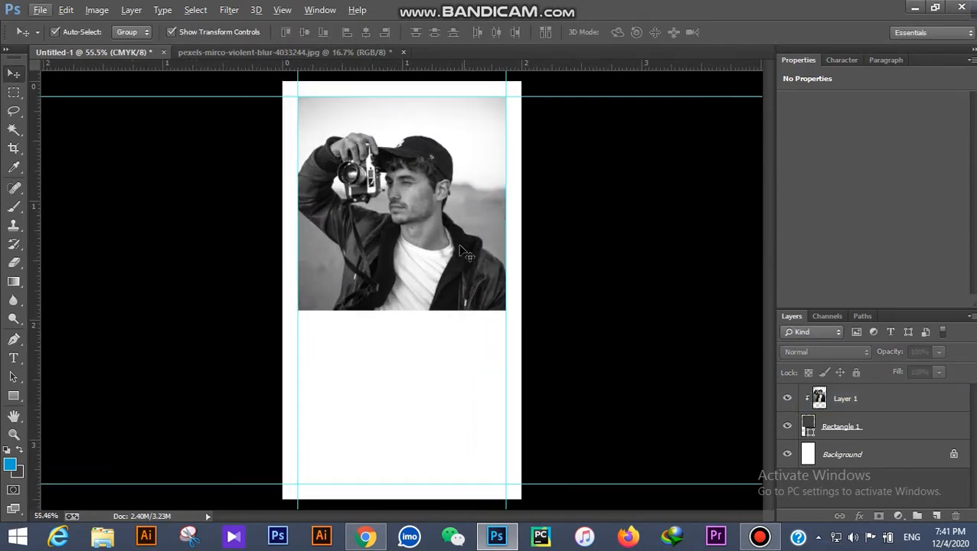
scroll(520, 268, "down", 1)
left_click_drag(886, 356, 866, 351)
left_click(612, 326)
key("ctrl+semicolon")
key("ctrl+equal")
left_click(436, 227)
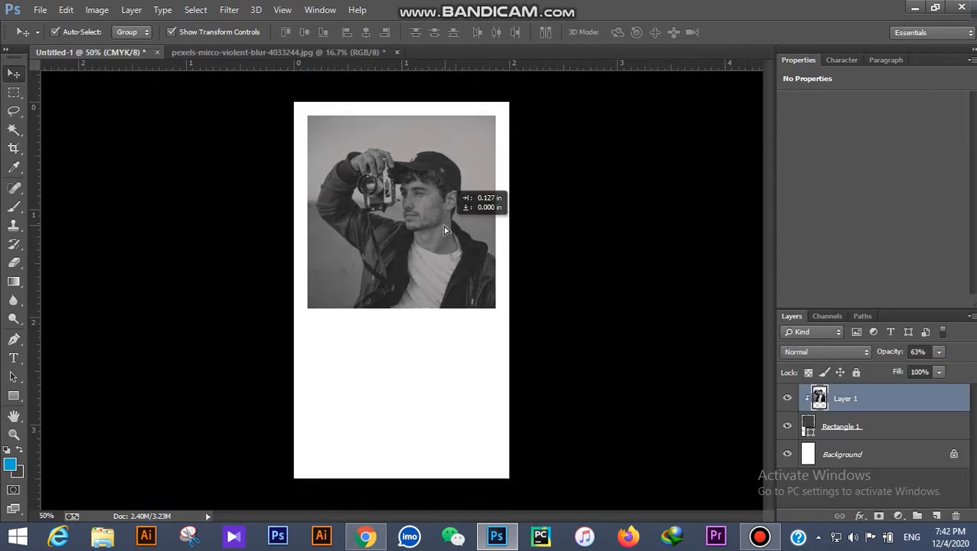
left_click(540, 273)
key("ctrl+equal")
key("ctrl+minus")
key("ctrl+semicolon")
left_click(40, 10)
Step: Place the DC logo image onto the card as an embedded file, sized smaller
left_click(76, 256)
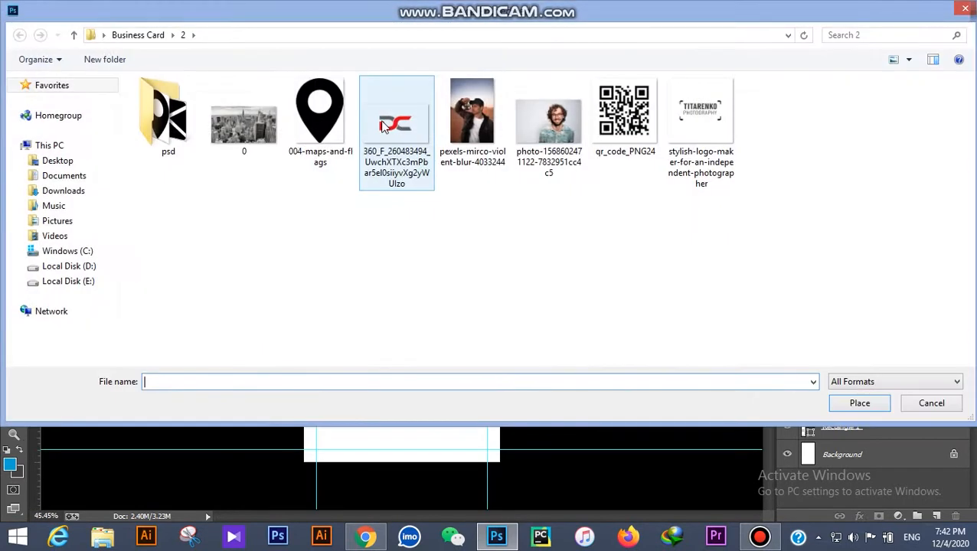
double_click(320, 109)
left_click_drag(502, 348, 352, 153)
left_click(503, 33)
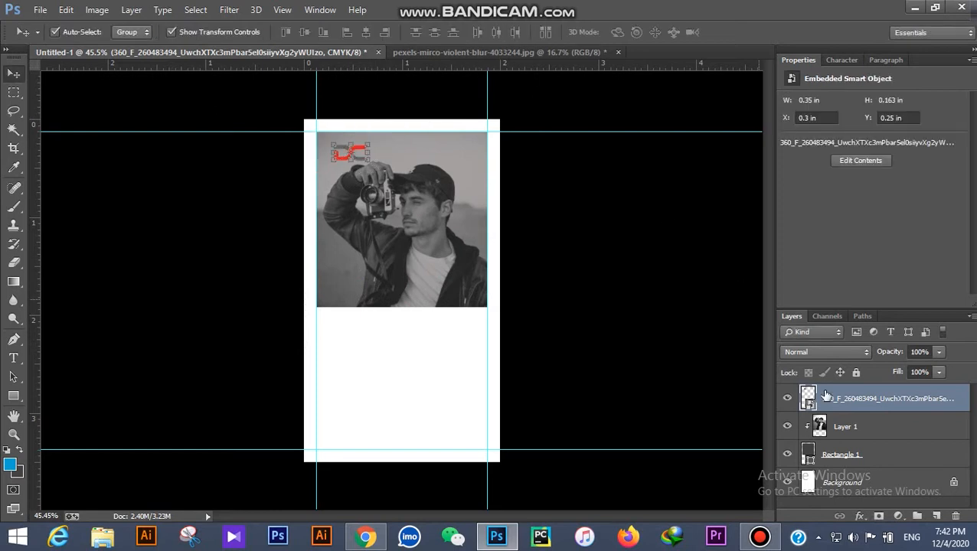
Step: Give the DC logo a white Color Overlay layer style
double_click(955, 411)
left_click(638, 249)
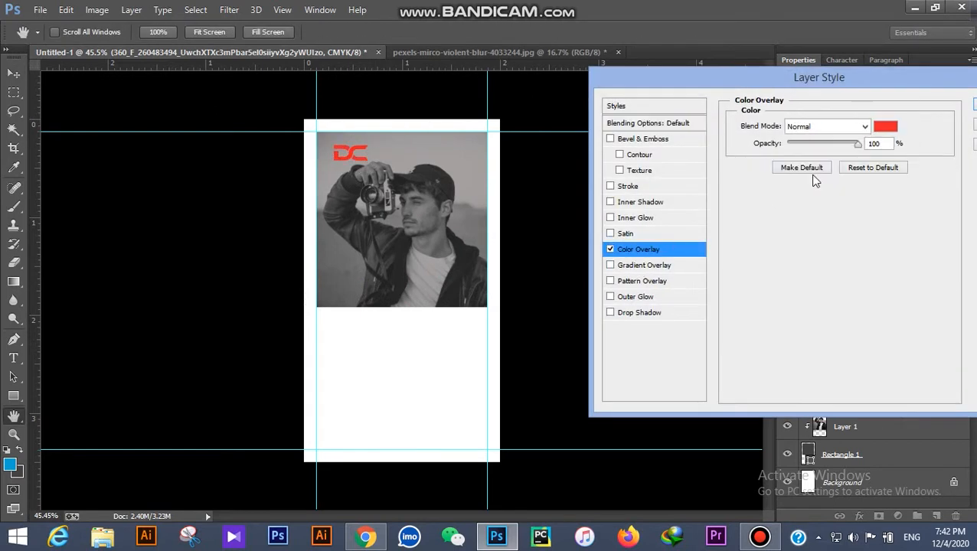
left_click(882, 132)
left_click_drag(667, 207, 580, 114)
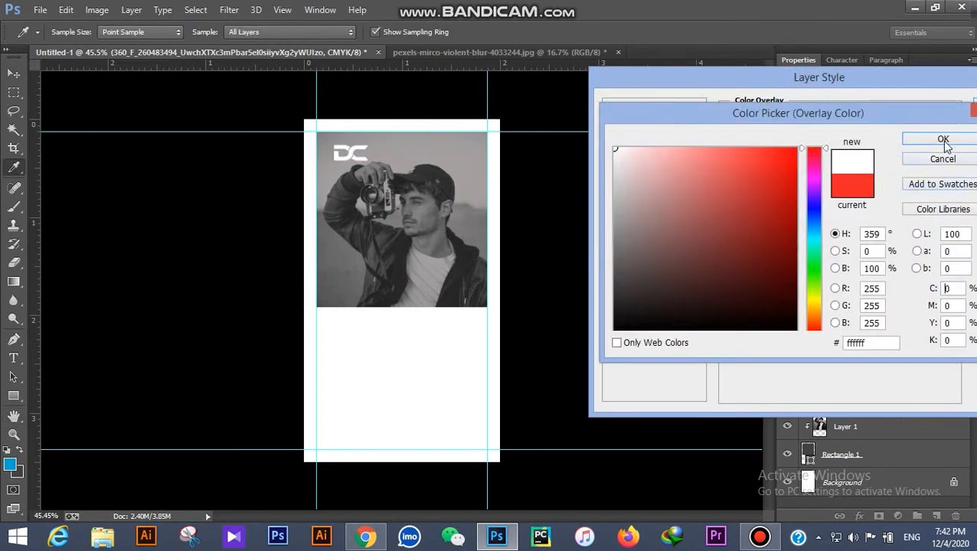
left_click(944, 142)
left_click(974, 104)
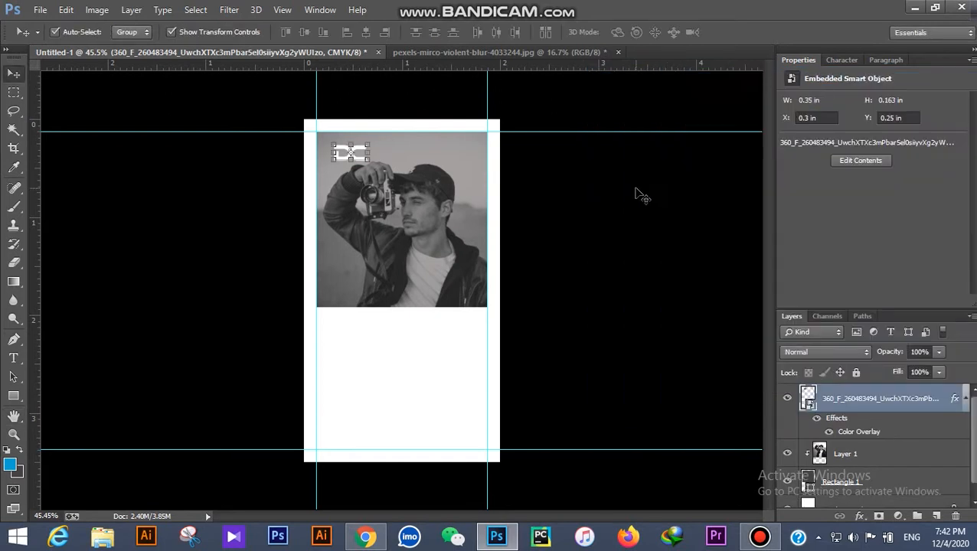
left_click(640, 193)
Step: Enlarge the DC logo and position it in the photo's top-left corner
scroll(298, 100, "up", 10)
left_click_drag(367, 245, 352, 241)
scroll(360, 254, "down", 10)
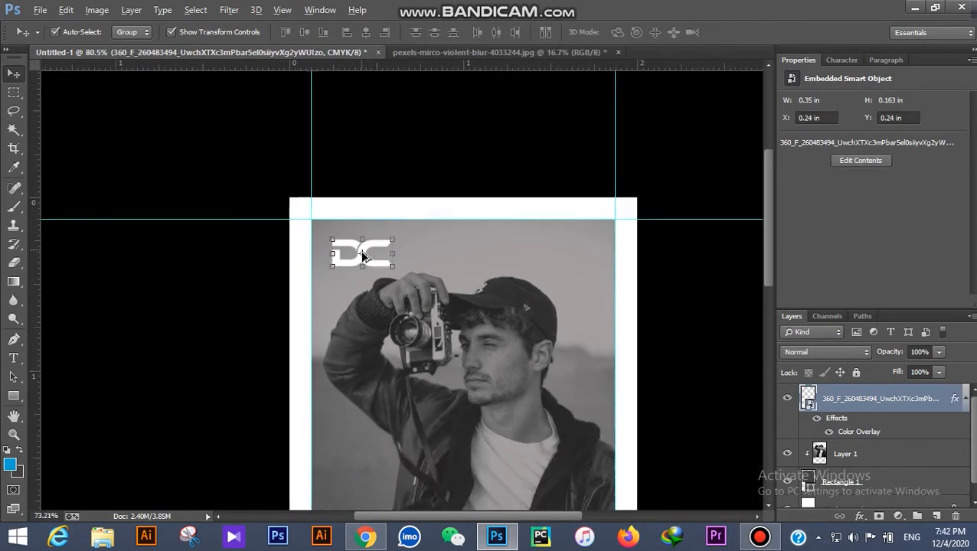
key("ctrl+t")
left_click_drag(376, 169, 391, 177)
left_click(503, 32)
scroll(398, 169, "up", 3)
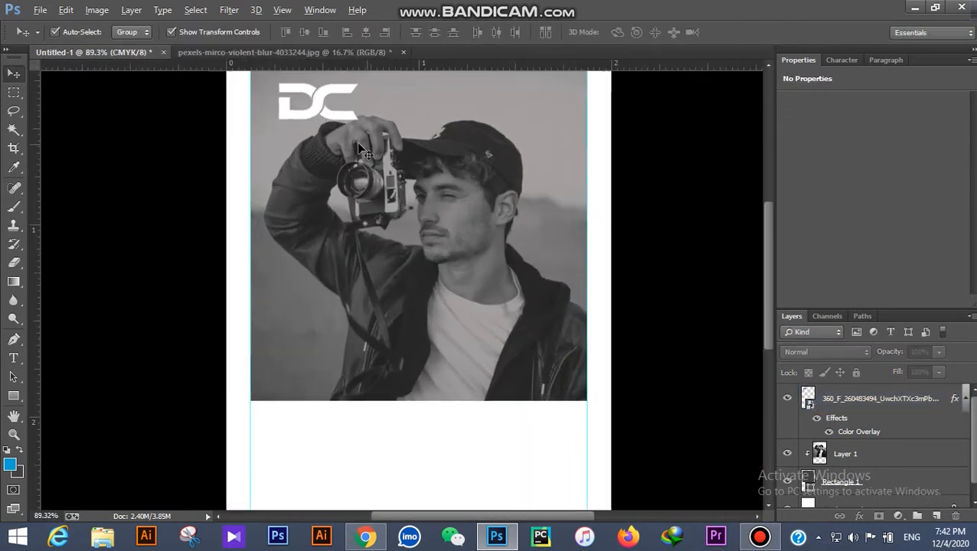
left_click_drag(331, 155, 330, 155)
left_click(623, 215)
scroll(423, 283, "down", 2)
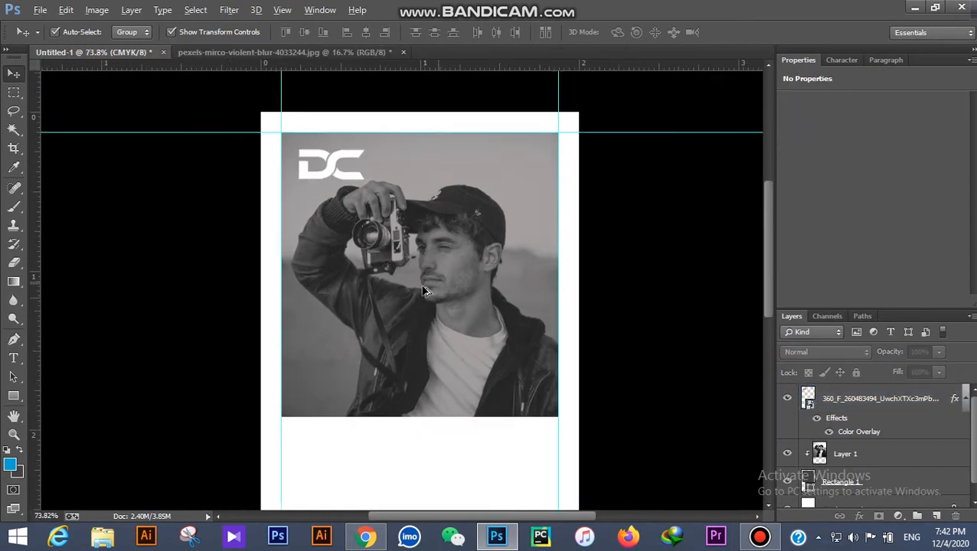
scroll(417, 291, "up", 3)
scroll(410, 295, "up", 1)
Step: Choose Montserrat as the font for the Type tool
left_click(13, 358)
scroll(361, 363, "down", 2)
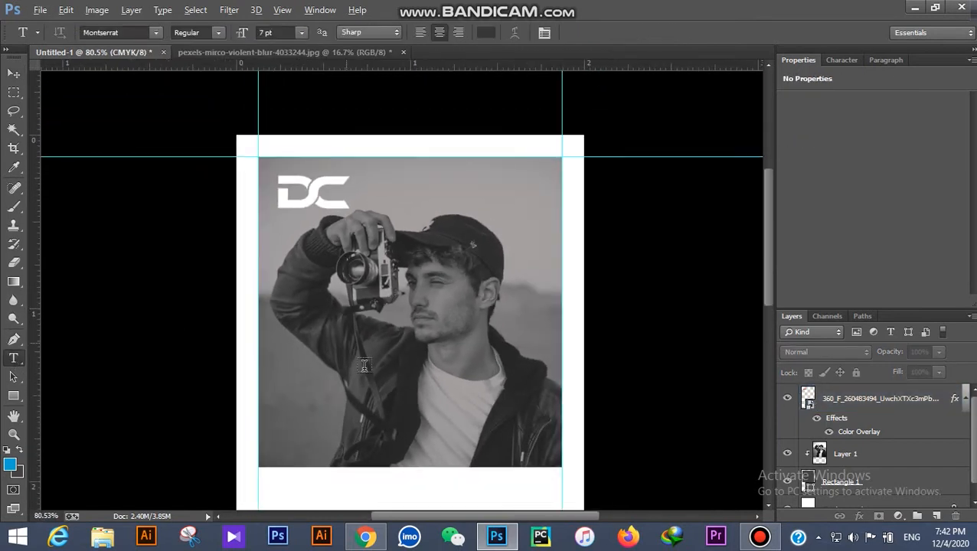
scroll(414, 388, "up", 3)
left_click(156, 33)
scroll(146, 134, "up", 1)
left_click(181, 165)
scroll(329, 338, "down", 3)
scroll(330, 339, "up", 2)
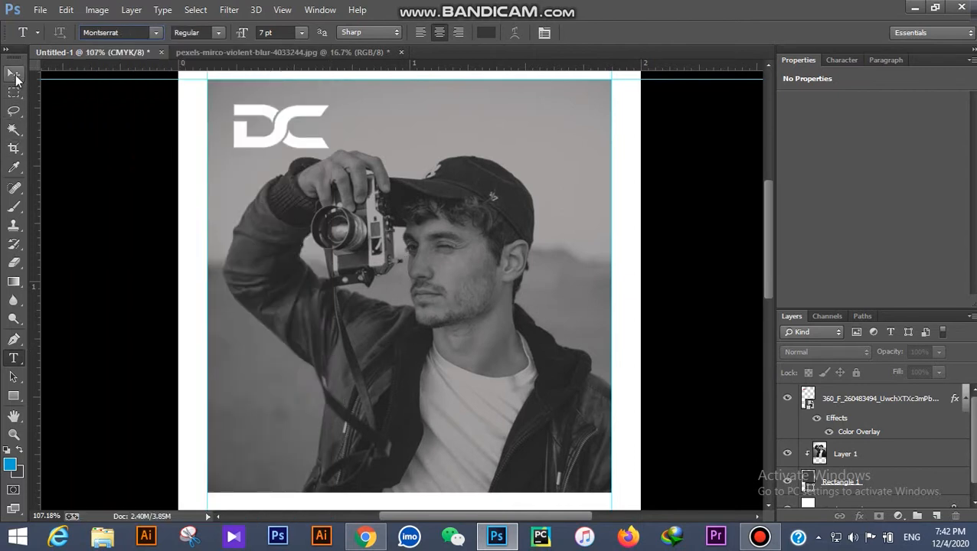
left_click(15, 76)
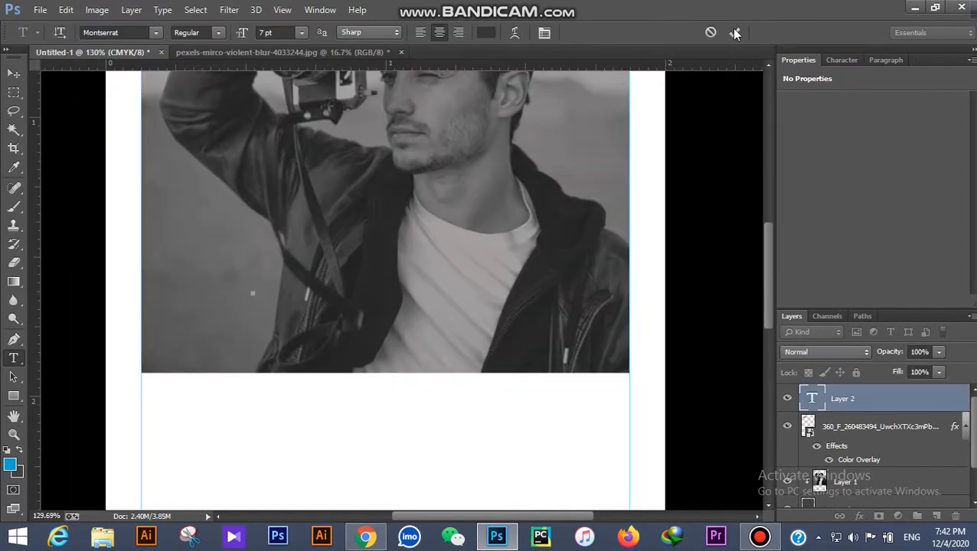
left_click(733, 32)
Step: Type the photographer's name in all-caps Montserrat ExtraBold 12 pt and move it toward the centre
left_click(13, 357)
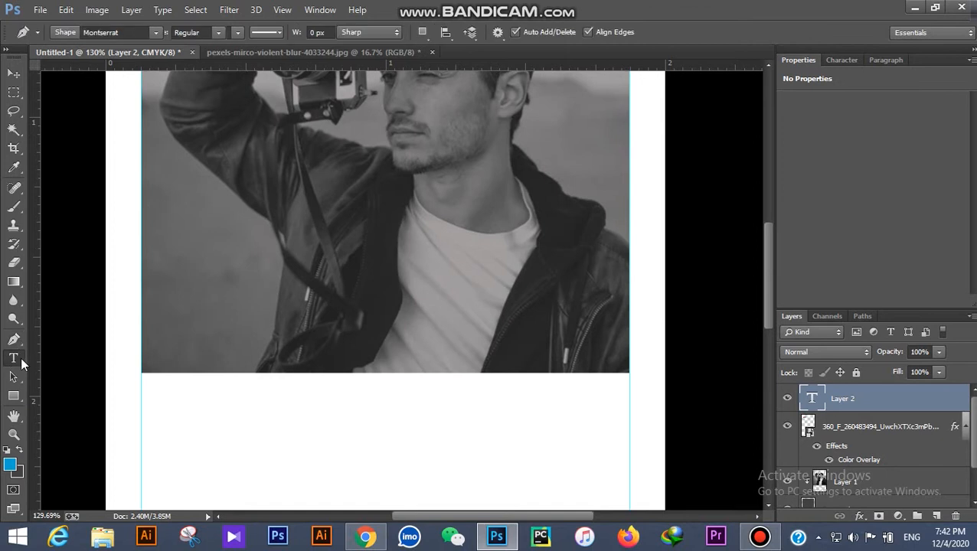
left_click(265, 314)
key("ctrl+a")
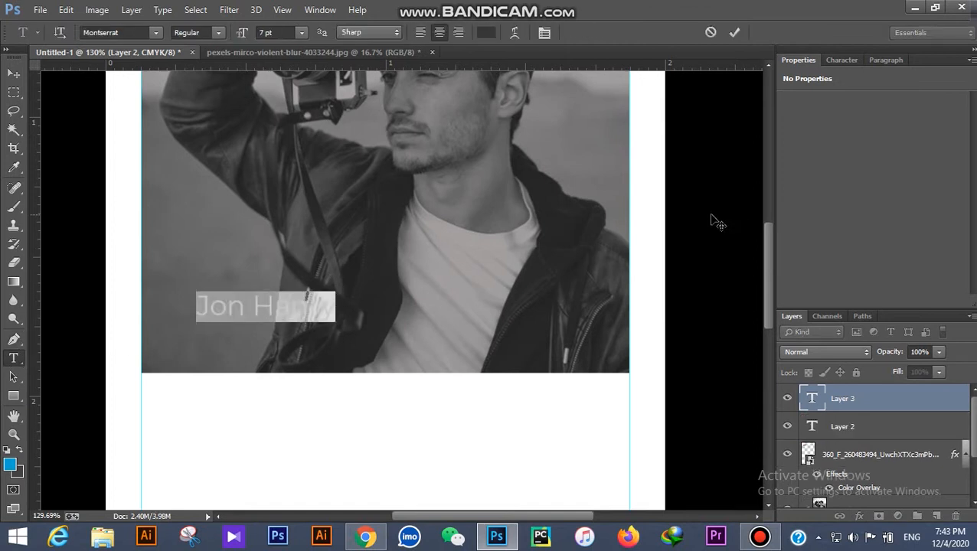
left_click(841, 60)
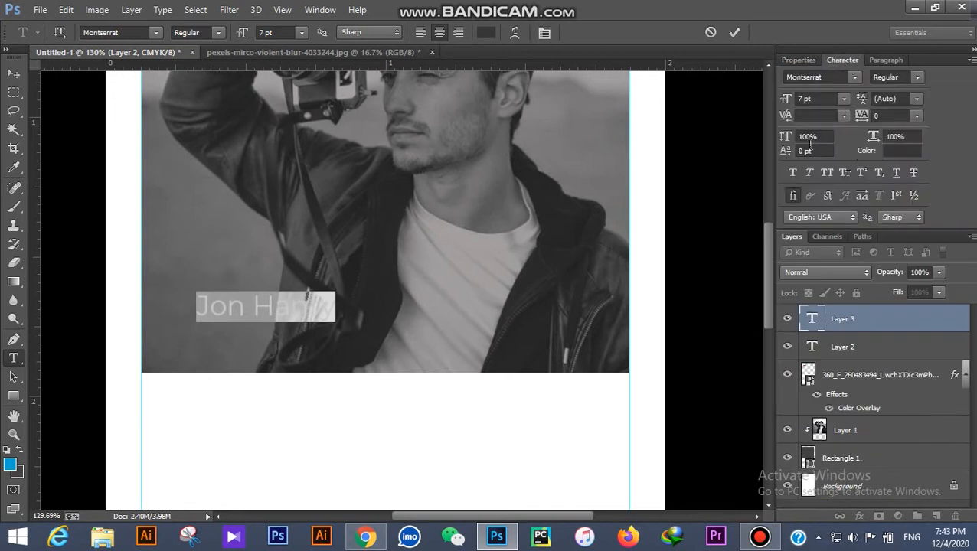
left_click(826, 174)
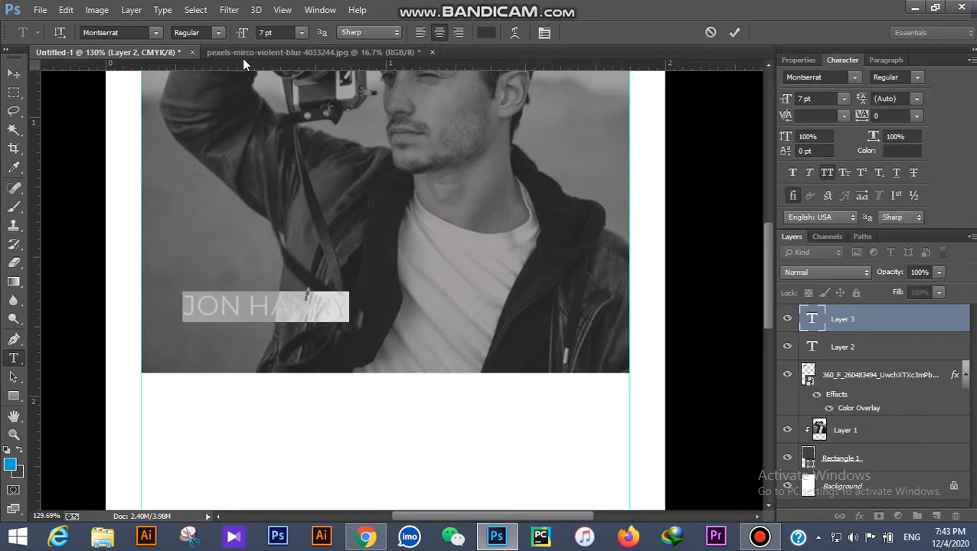
left_click(219, 33)
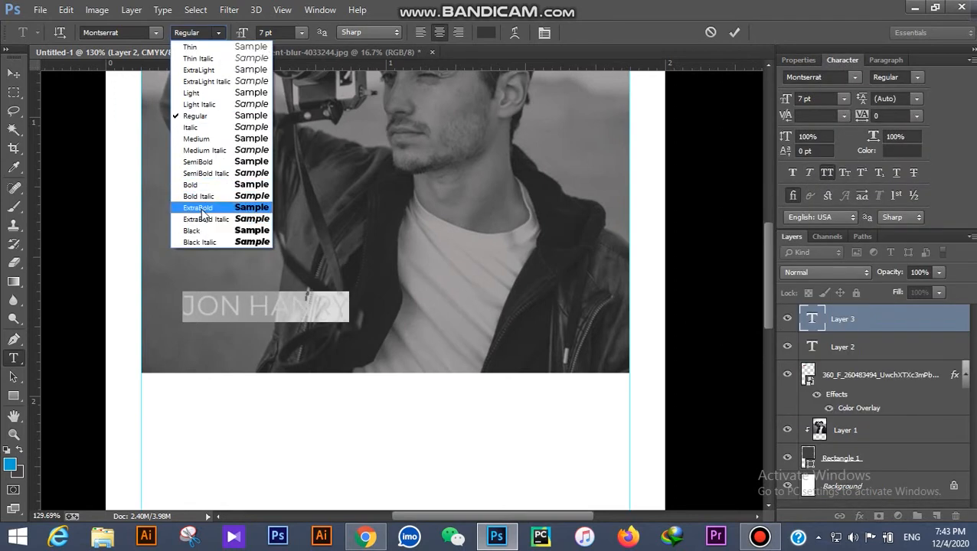
left_click(204, 210)
left_click(301, 32)
left_click(290, 160)
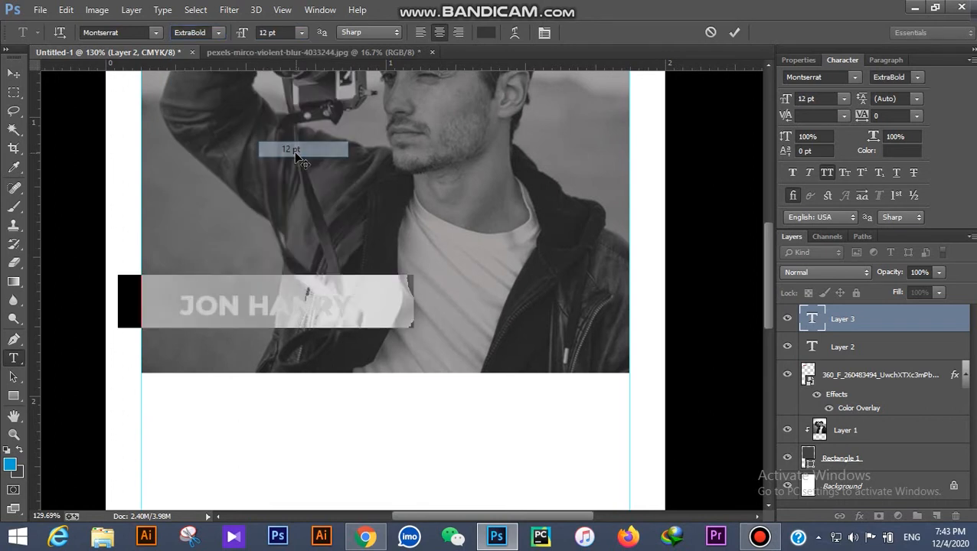
left_click(15, 74)
left_click_drag(338, 316, 459, 315)
Step: Change the name text colour to white
left_click(14, 359)
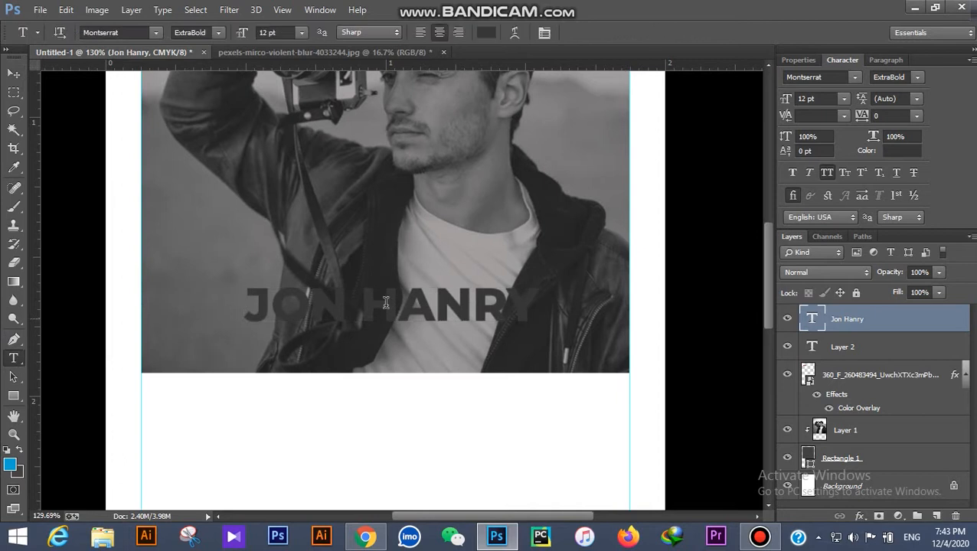
left_click(269, 300)
left_click_drag(252, 301, 619, 301)
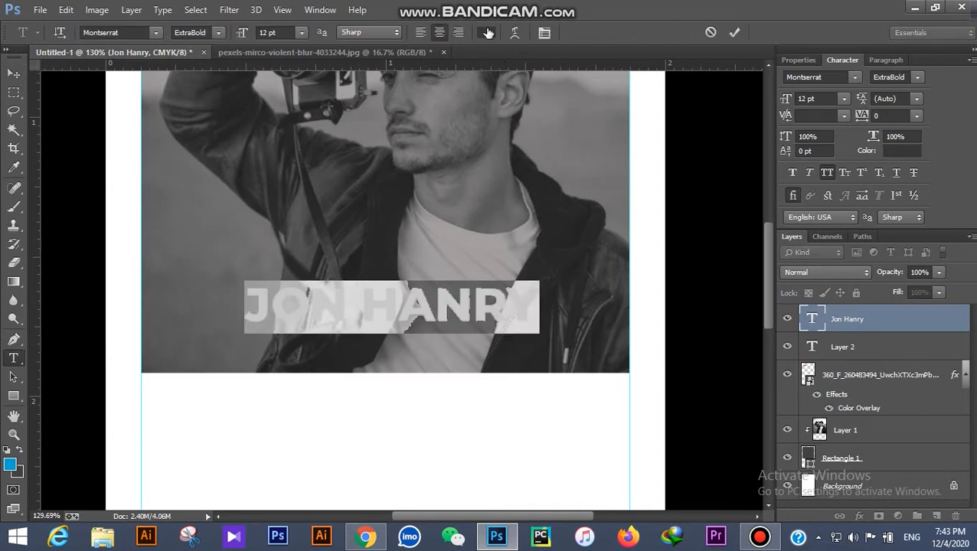
left_click(487, 32)
left_click(374, 415)
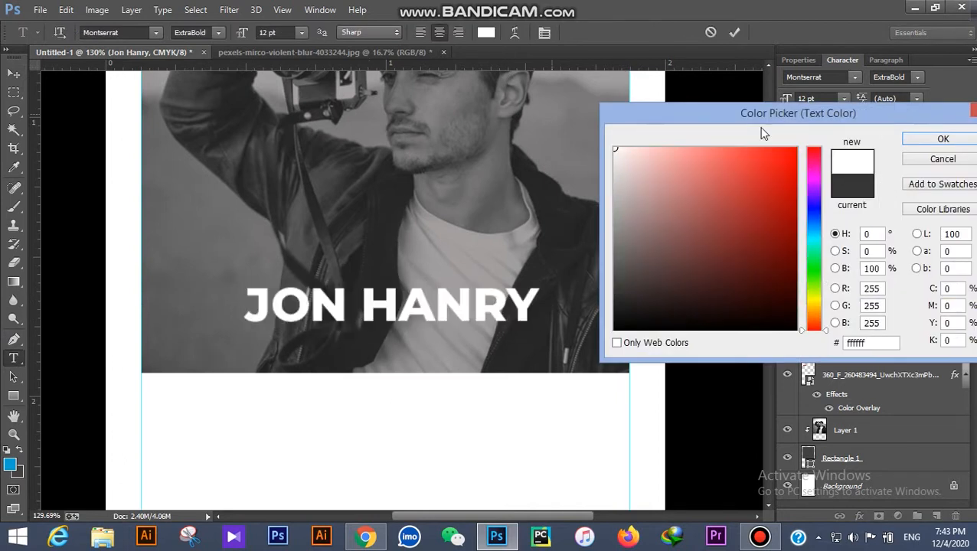
left_click(921, 140)
left_click(13, 73)
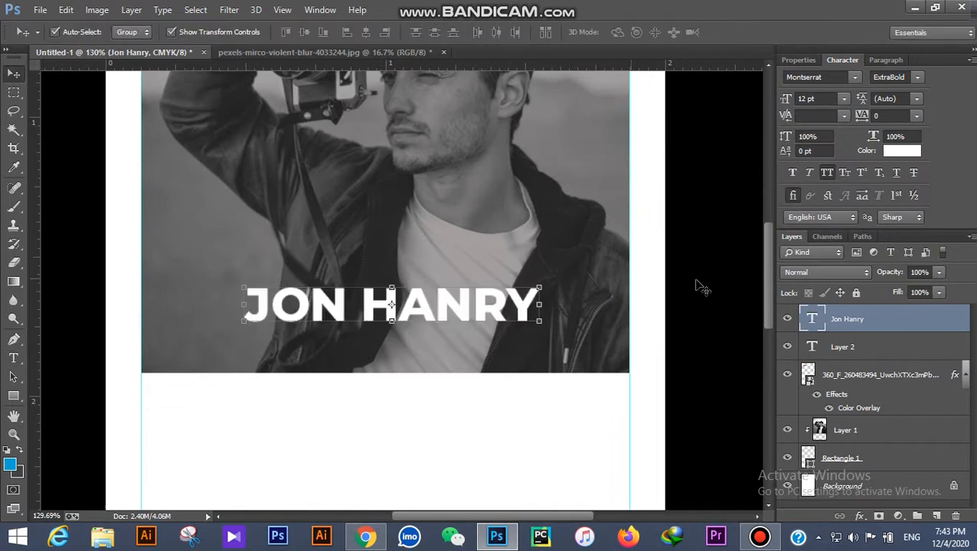
left_click(689, 280)
scroll(567, 320, "down", 5)
scroll(528, 332, "down", 1)
Step: Nudge the name text up slightly on the photo
scroll(528, 332, "up", 1)
scroll(522, 331, "down", 1)
left_click_drag(420, 287, 420, 278)
left_click(431, 369)
Step: Add a layer mask to the photo and draw a vertical gradient fading its lower part
left_click(435, 251)
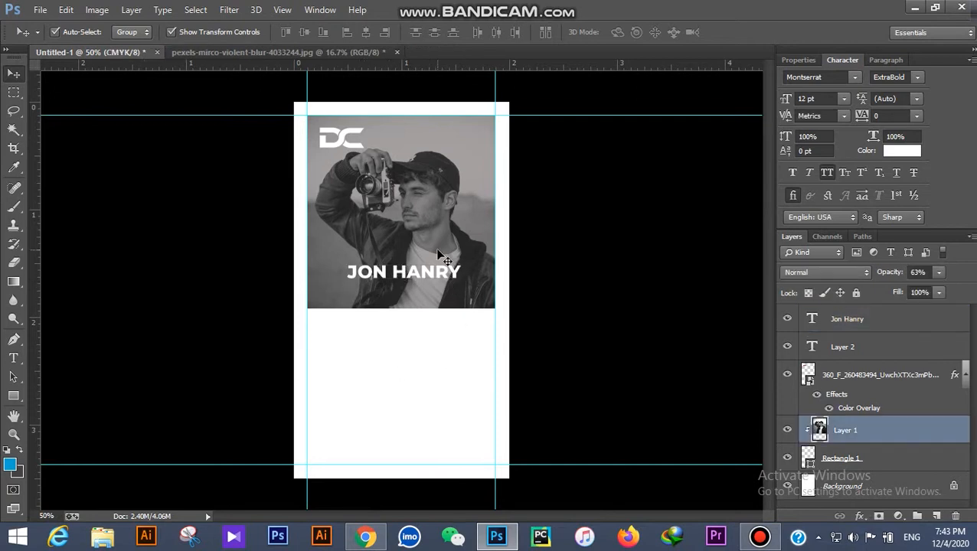
left_click(877, 517)
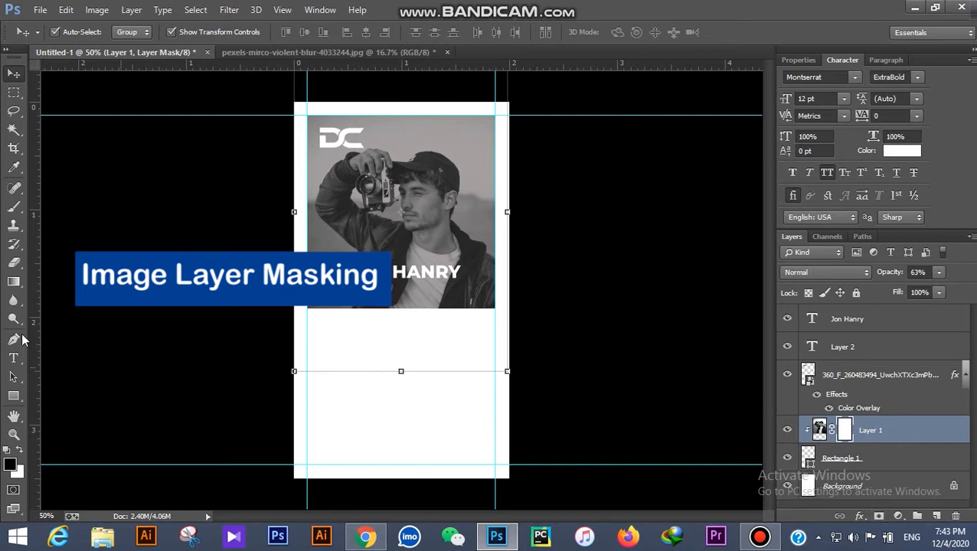
left_click(15, 284)
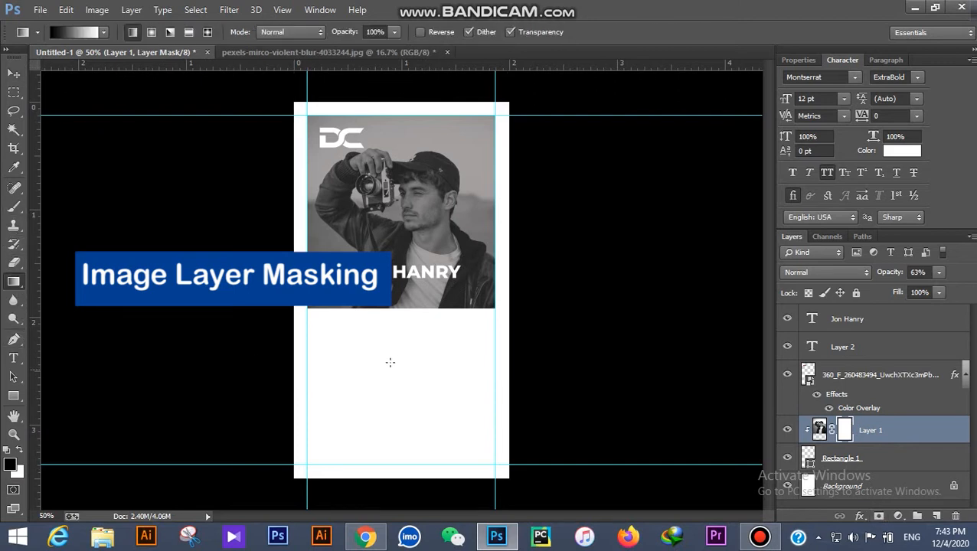
left_click_drag(396, 346, 396, 349)
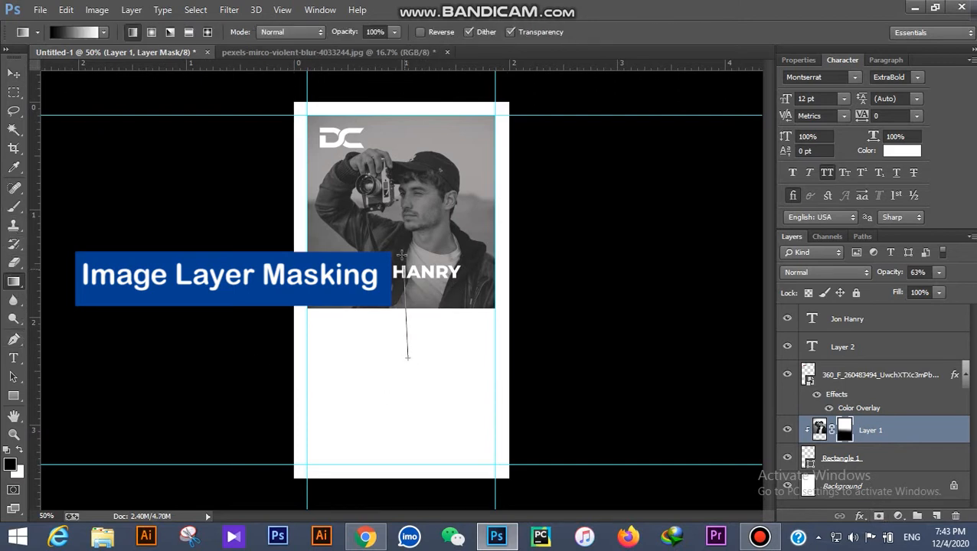
left_click_drag(403, 246, 412, 277)
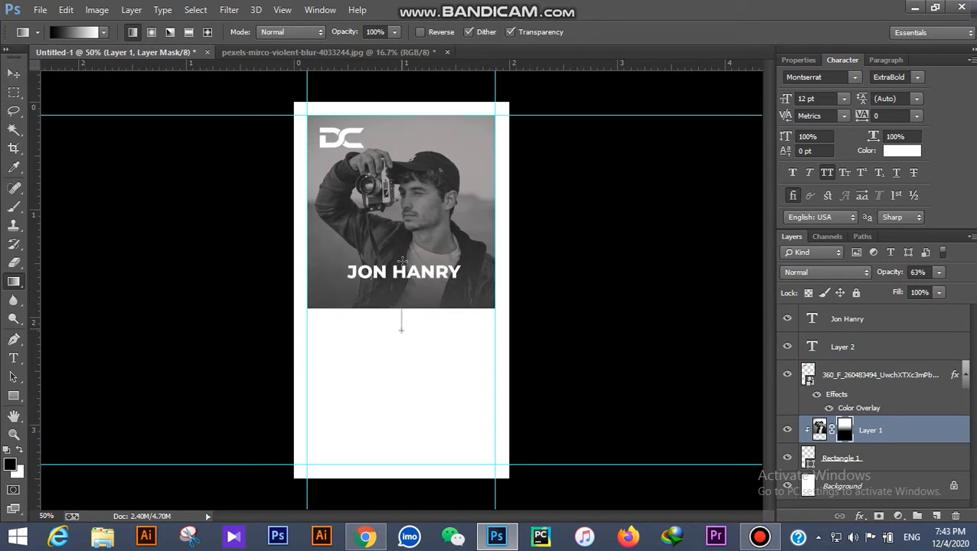
Step: Start a new 8 pt text line just below the name
left_click(12, 75)
left_click(160, 255)
scroll(454, 308, "up", 3)
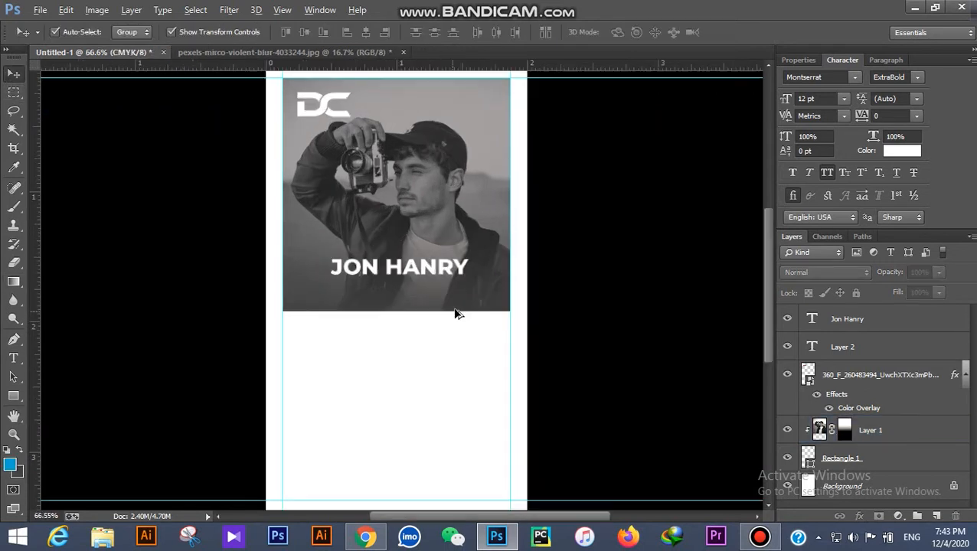
left_click(426, 261)
left_click(601, 260)
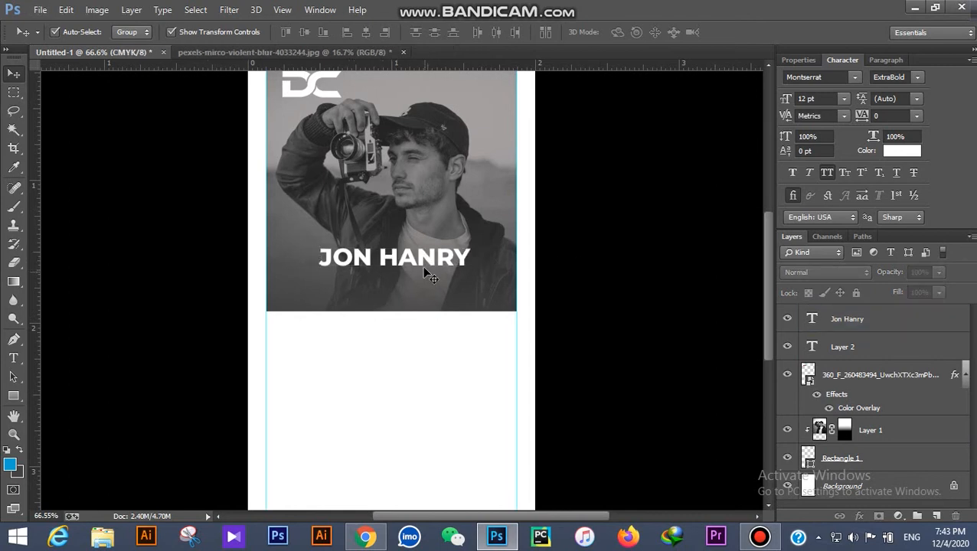
scroll(427, 257, "up", 3)
left_click(14, 358)
left_click(305, 356)
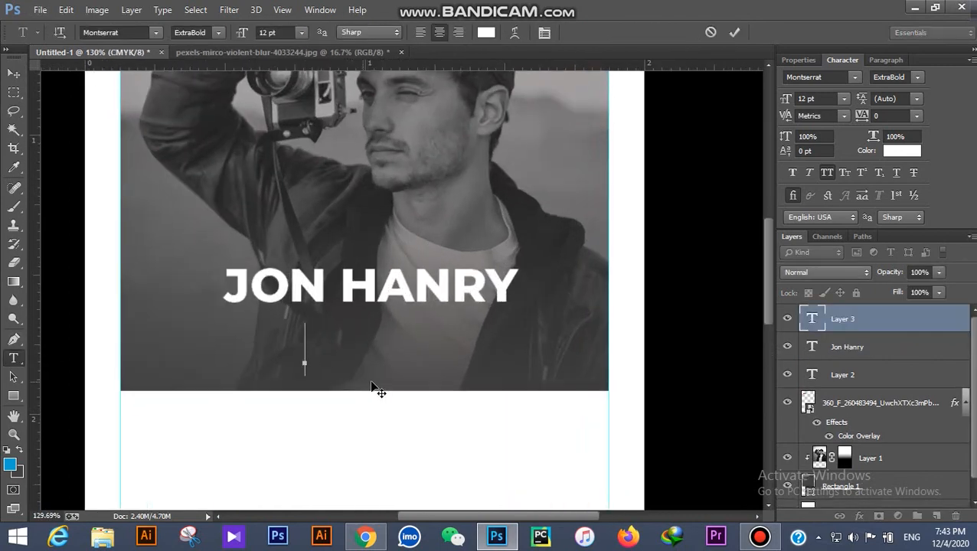
left_click(301, 33)
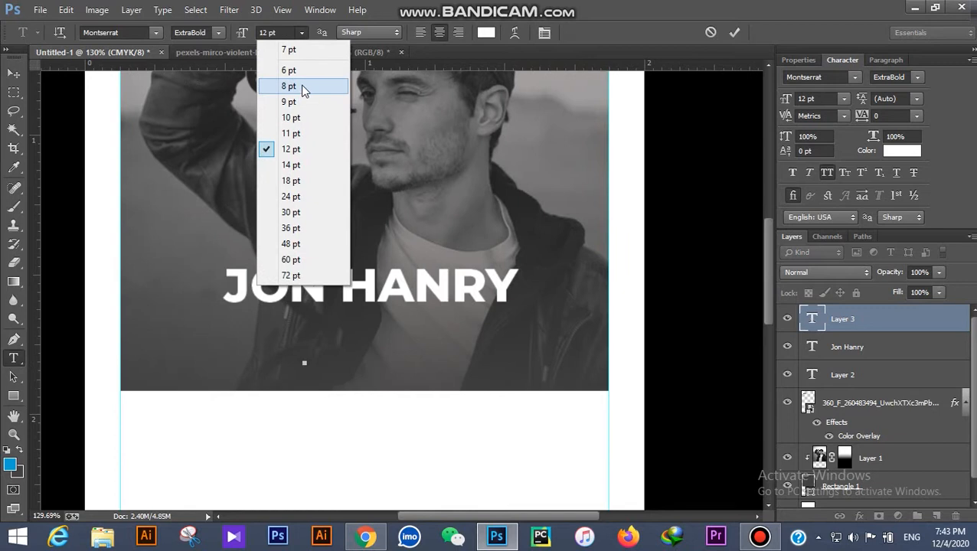
left_click(288, 86)
Step: Type 'PHOTOGRAPER' in Regular weight with all caps turned off
left_click(218, 32)
left_click(188, 114)
type("PHOTOGRAPER")
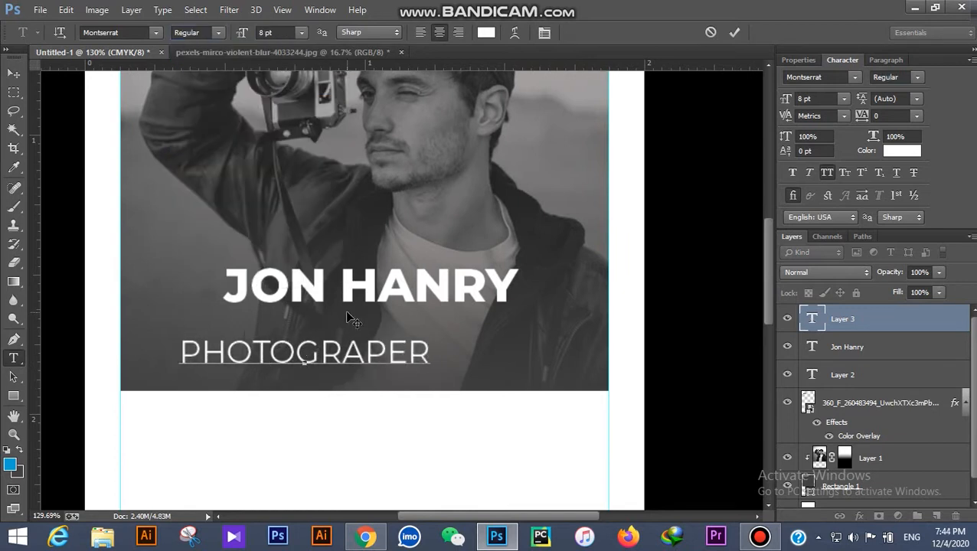
key("ctrl+a")
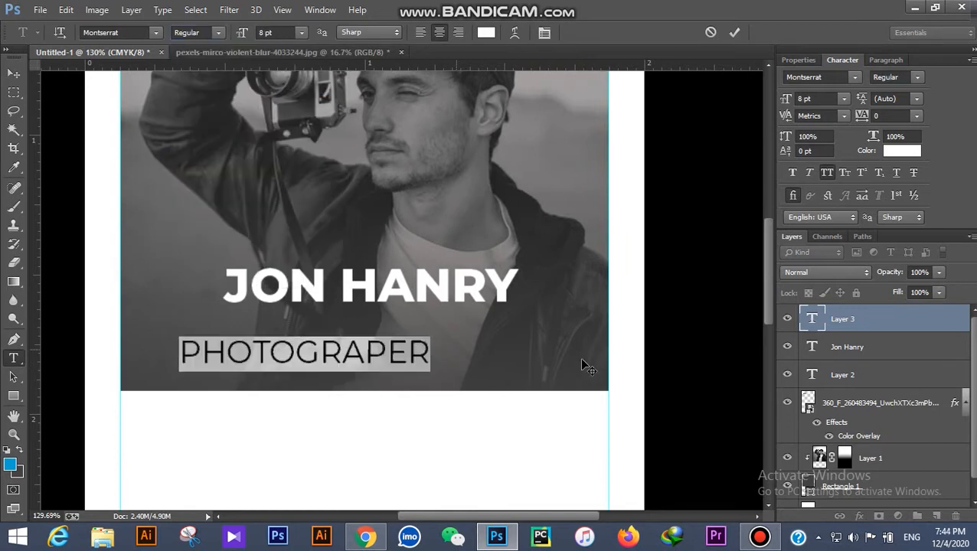
left_click(827, 174)
left_click(14, 73)
Step: Move the Photograper text up and centre it under the name
left_click_drag(324, 355, 386, 332)
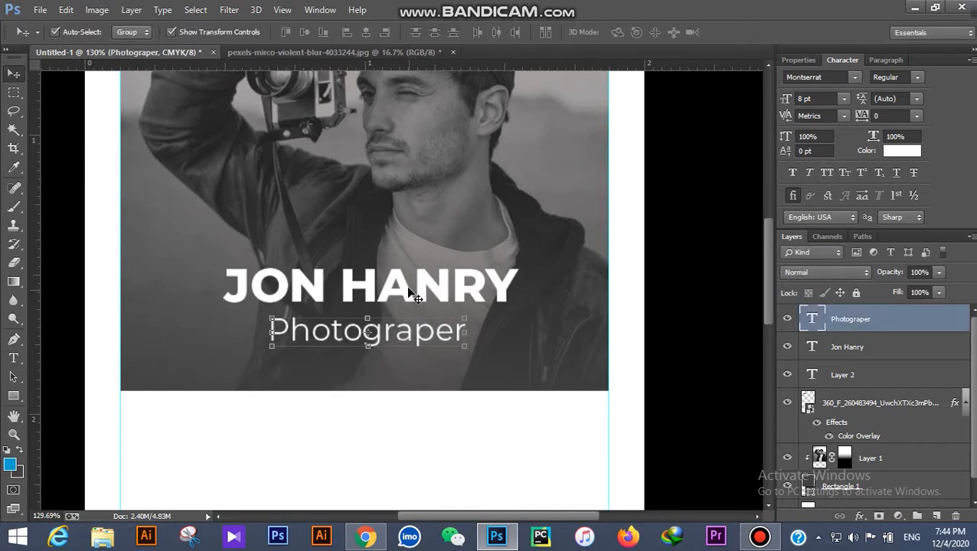
left_click(409, 294, "shift")
left_click(366, 33)
left_click(683, 257)
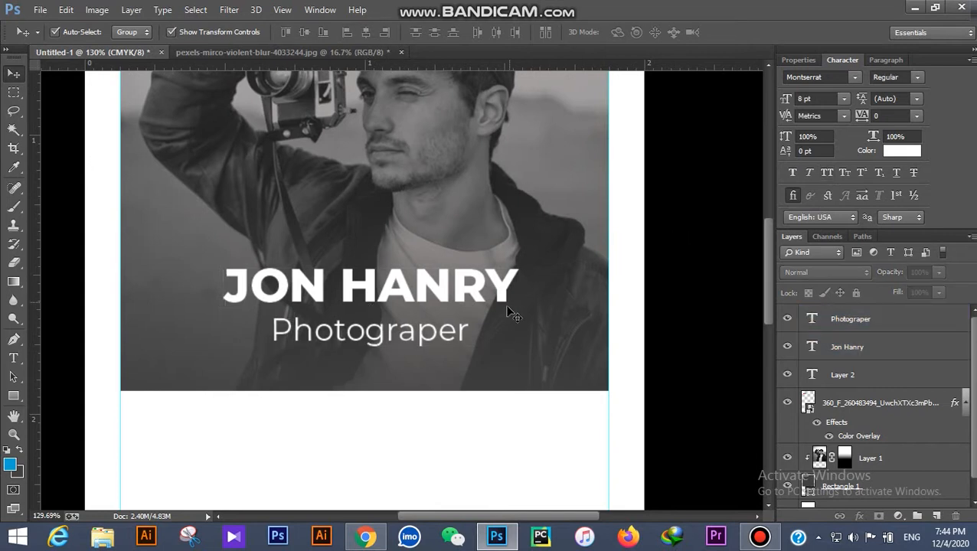
left_click(429, 340)
key("ctrl+minus")
key("ctrl+minus")
key("ctrl+minus")
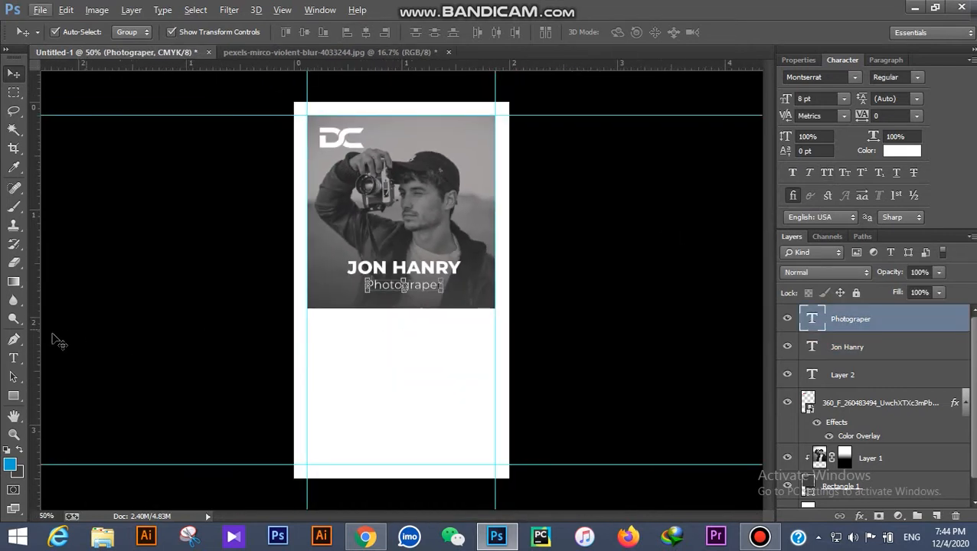
Step: Change the subtitle to 'Professional Photograper' in 7 pt Medium
left_click(15, 359)
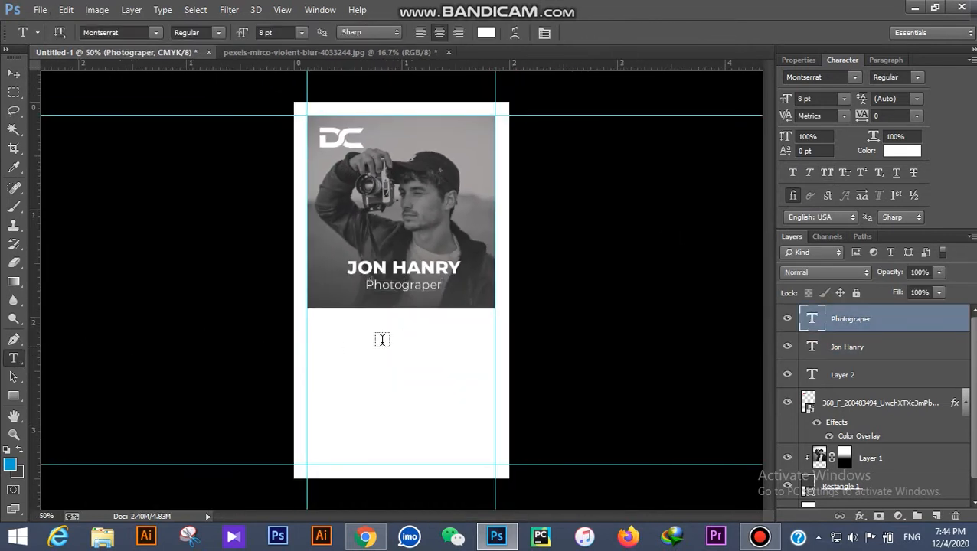
left_click(368, 285)
type("Professional")
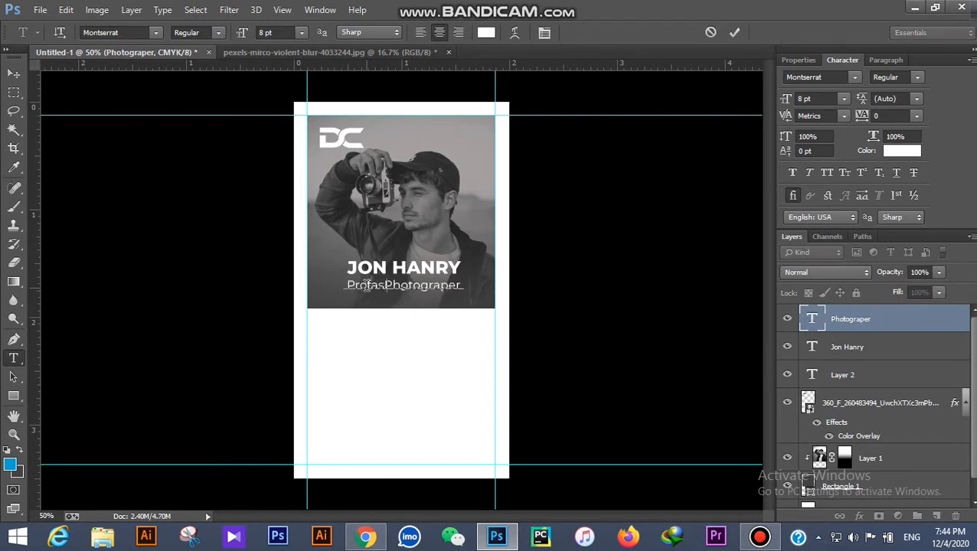
key("ctrl+a")
left_click(301, 32)
left_click(287, 65)
left_click(217, 32)
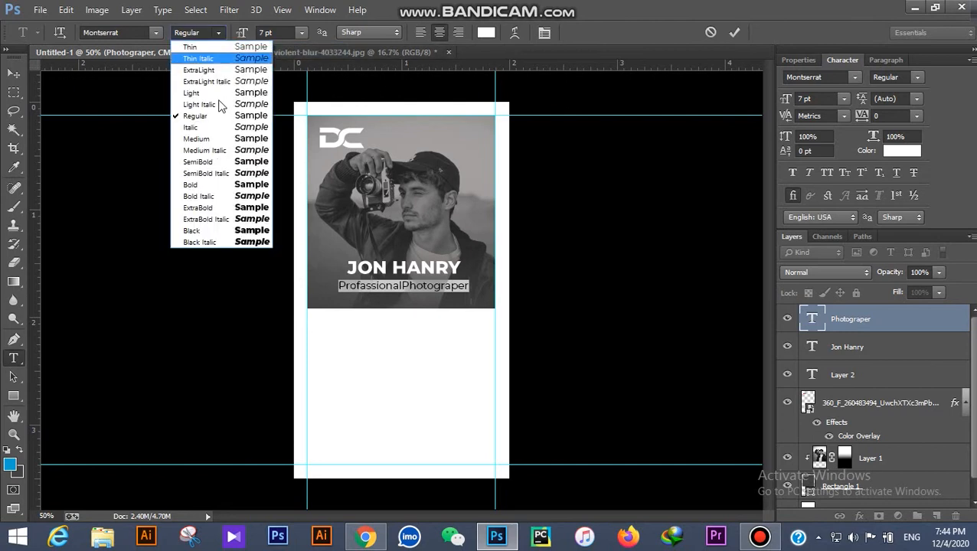
left_click(210, 140)
left_click(404, 286)
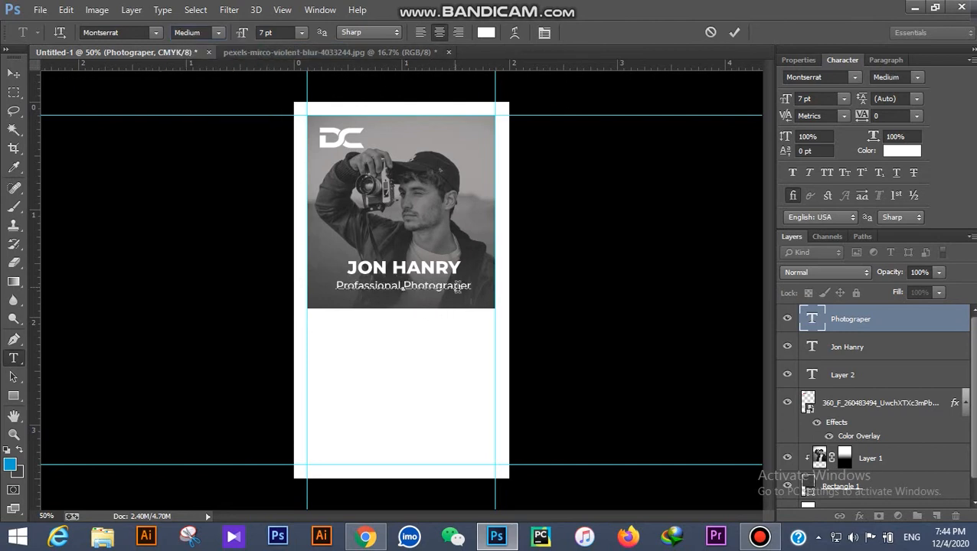
left_click(14, 73)
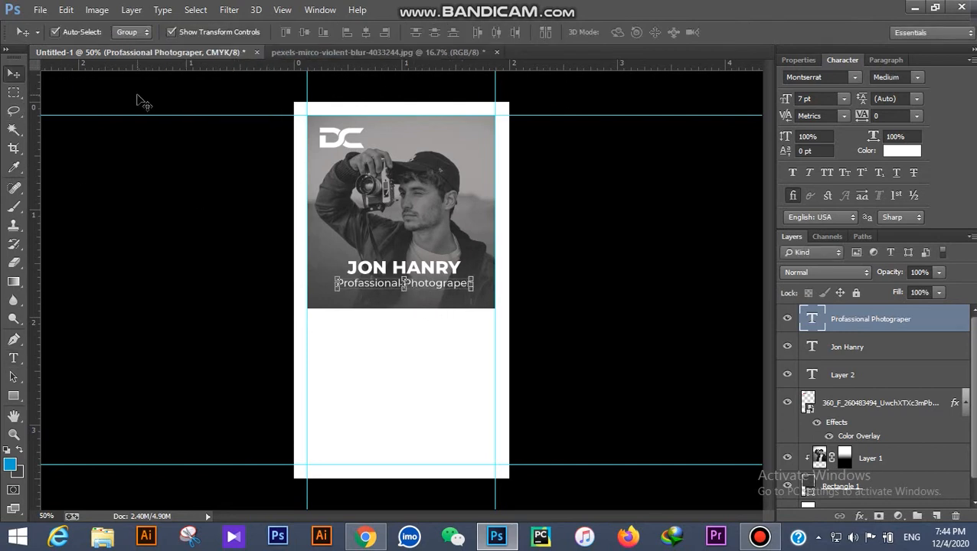
left_click(584, 278)
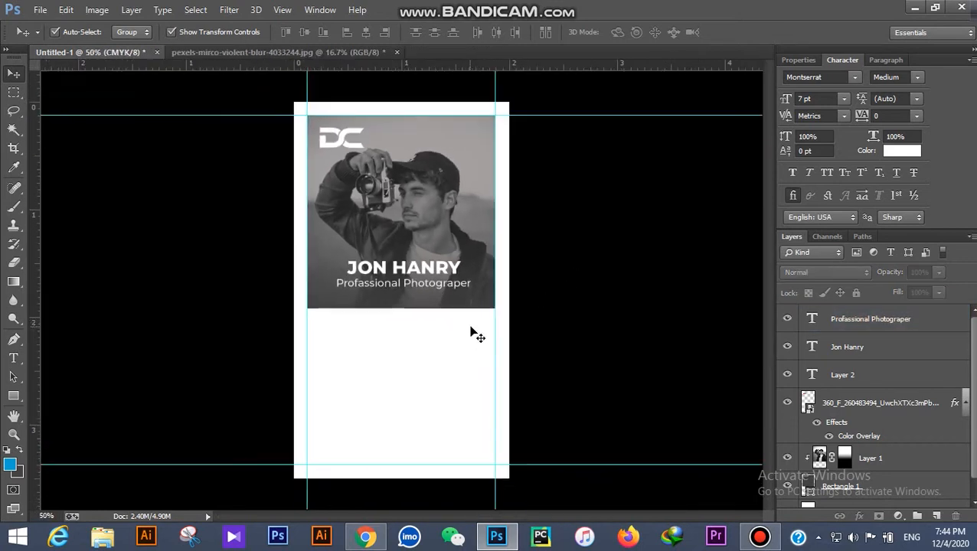
Step: Draw an unfilled rectangle with a dark 1 pt stroke along the inner guides
left_click(14, 396)
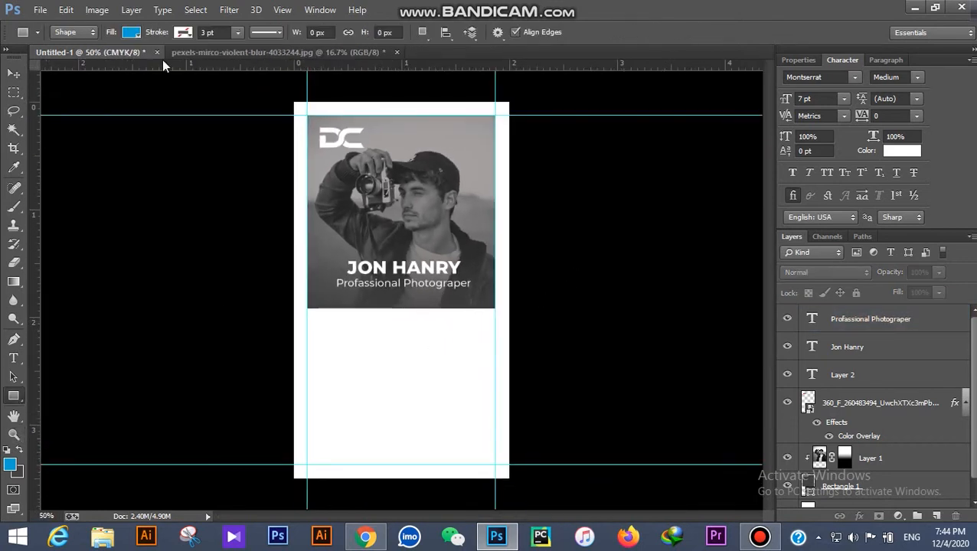
left_click(133, 32)
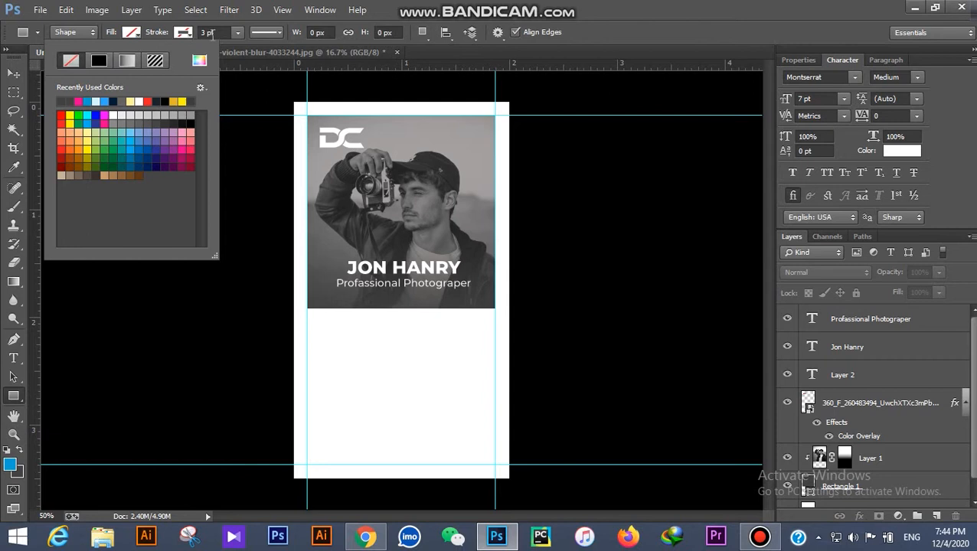
left_click(184, 32)
left_click(111, 101)
left_click(219, 33)
scroll(219, 33, "down", 2)
left_click_drag(306, 115, 493, 461)
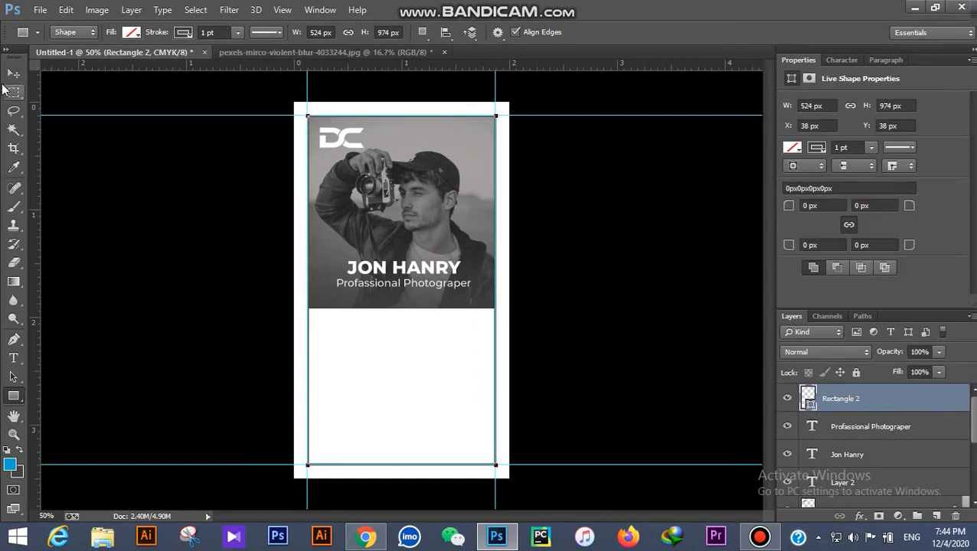
Step: Hide the layout guides and check the new frame rectangle
left_click(14, 73)
left_click(294, 258)
key("ctrl+minus")
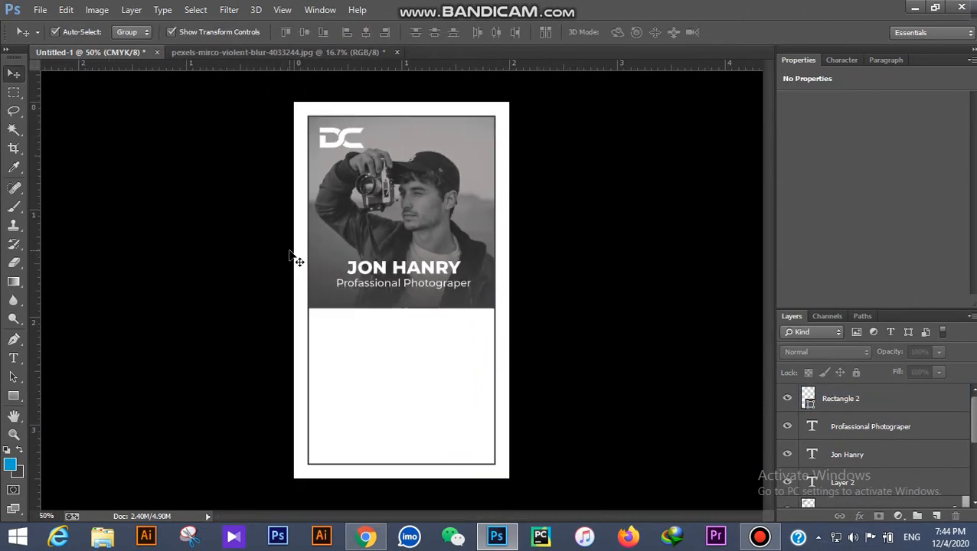
scroll(367, 178, "up", 8)
scroll(327, 206, "down", 5)
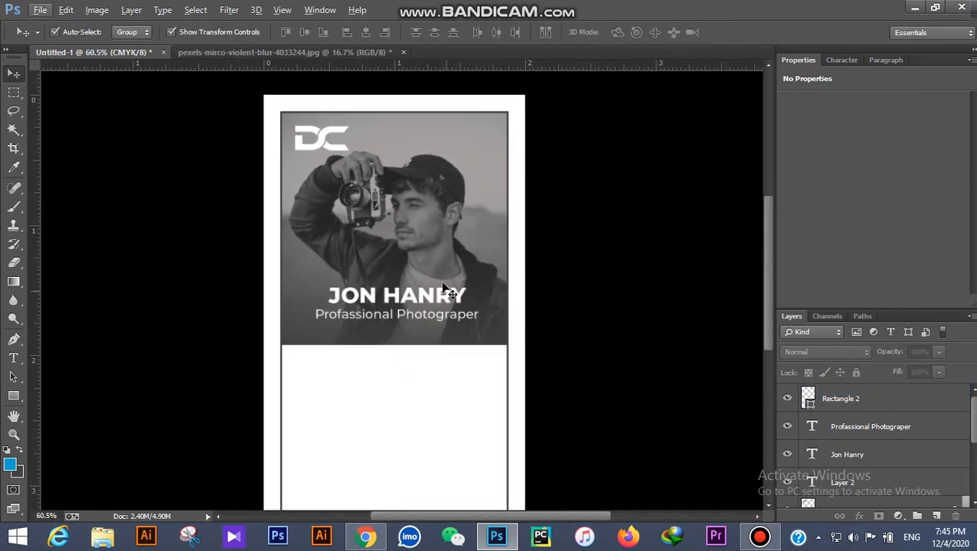
scroll(447, 289, "up", 10)
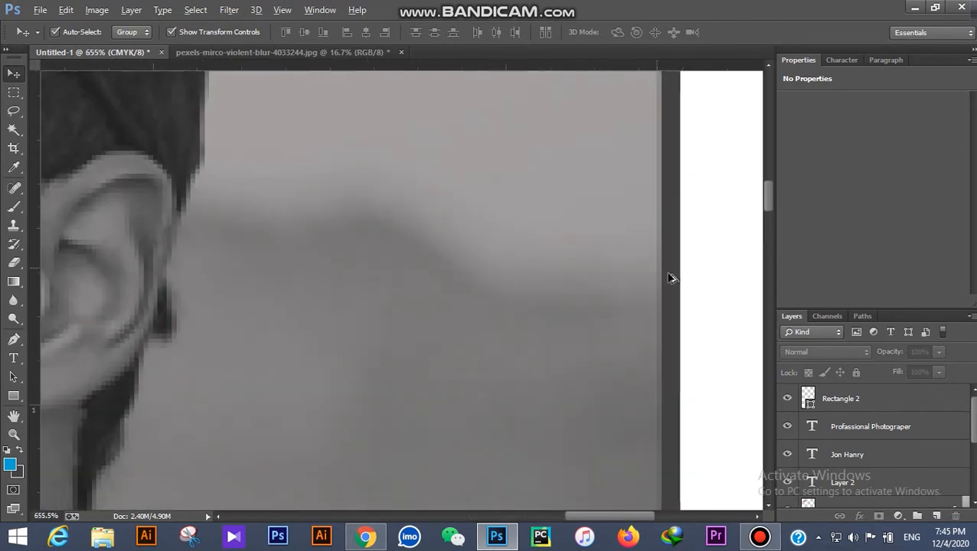
left_click(671, 277)
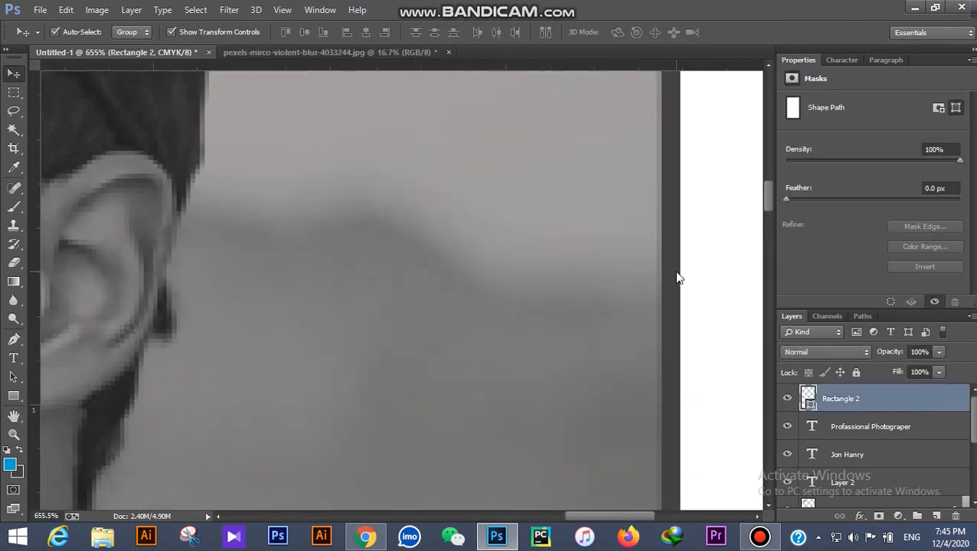
scroll(598, 265, "down", 10)
scroll(613, 313, "down", 4)
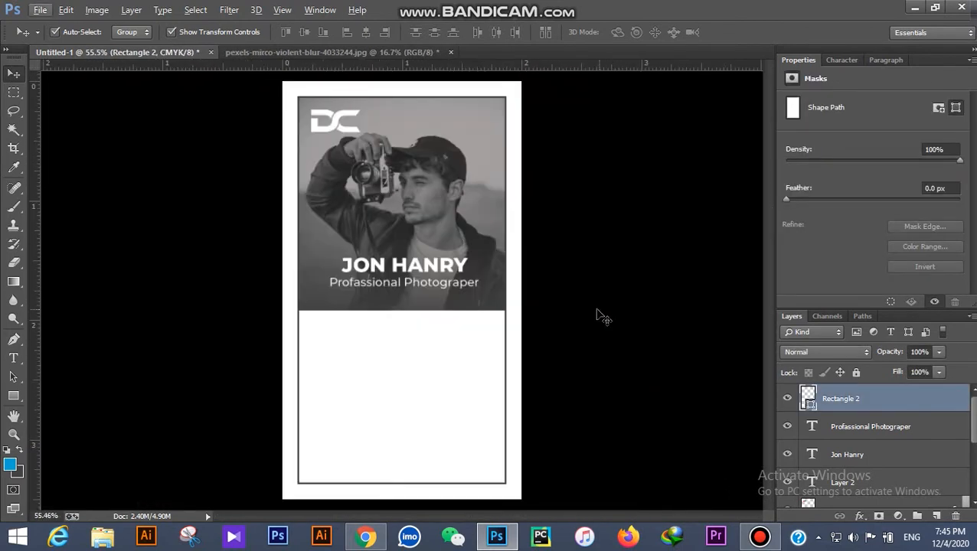
left_click(580, 318)
scroll(456, 368, "up", 4)
scroll(451, 339, "down", 1)
scroll(453, 337, "down", 1)
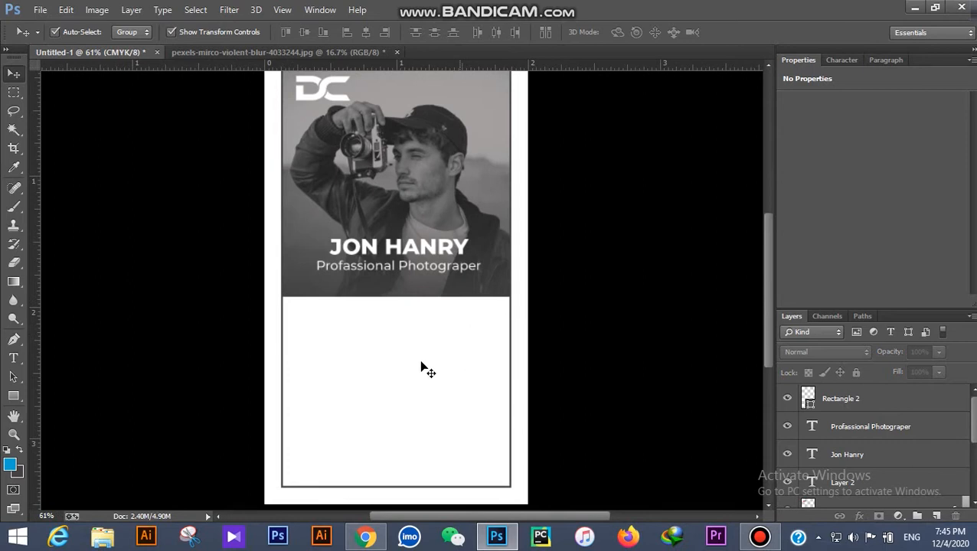
left_click(9, 395)
Step: Draw a thin horizontal rectangle across the white lower half of the card
left_click(77, 394)
left_click_drag(313, 352, 493, 352)
left_click(15, 75)
left_click(136, 190)
scroll(440, 362, "up", 5)
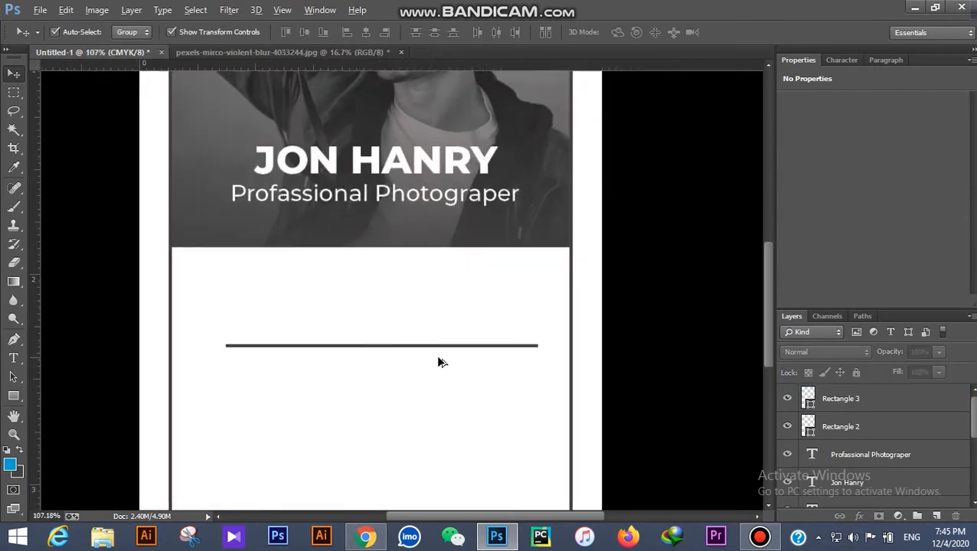
left_click(455, 343)
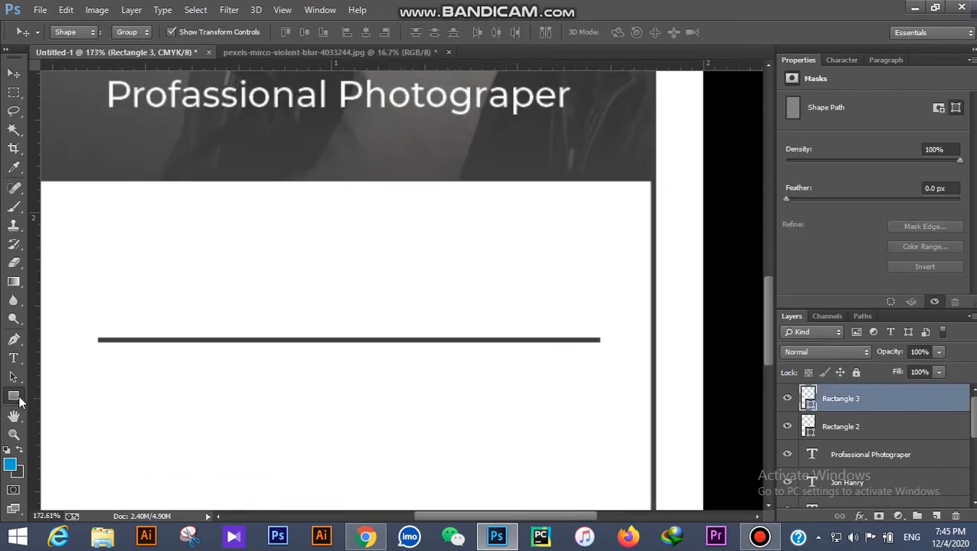
Step: Give the line no stroke and a dark grey fill
left_click(14, 396)
left_click(132, 32)
left_click(126, 60)
left_click(132, 33)
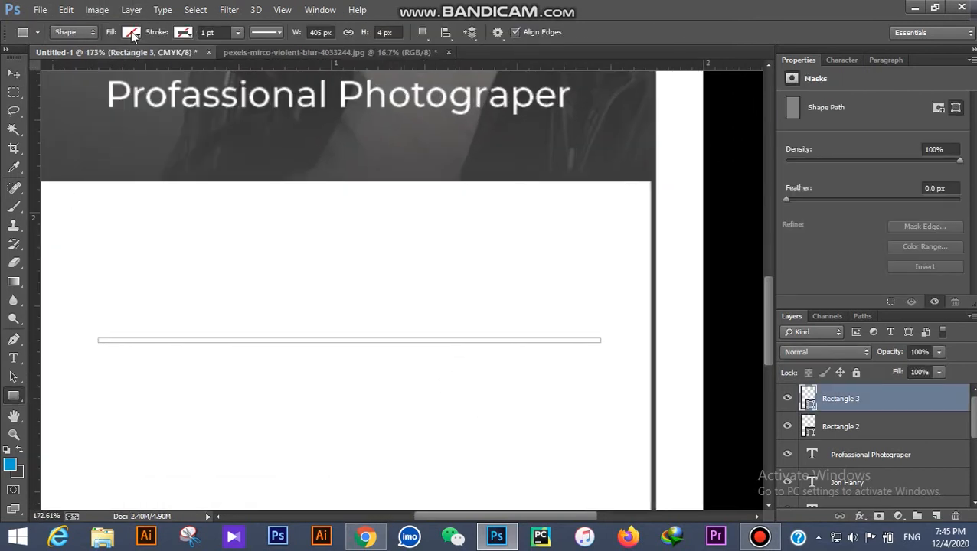
left_click(62, 100)
left_click(14, 74)
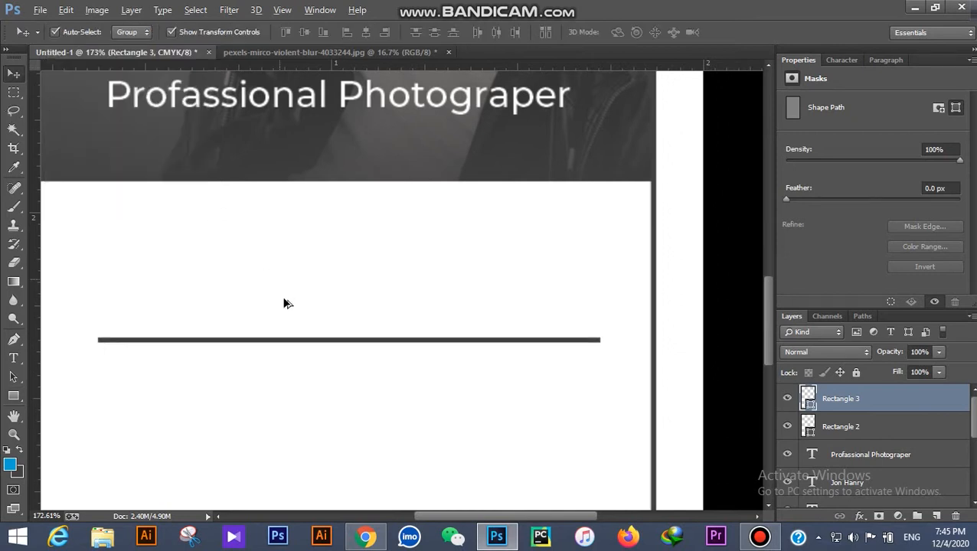
scroll(302, 319, "up", 10)
Step: Shrink the line's height to 3 px with Free Transform
key("ctrl+t")
scroll(425, 383, "up", 5)
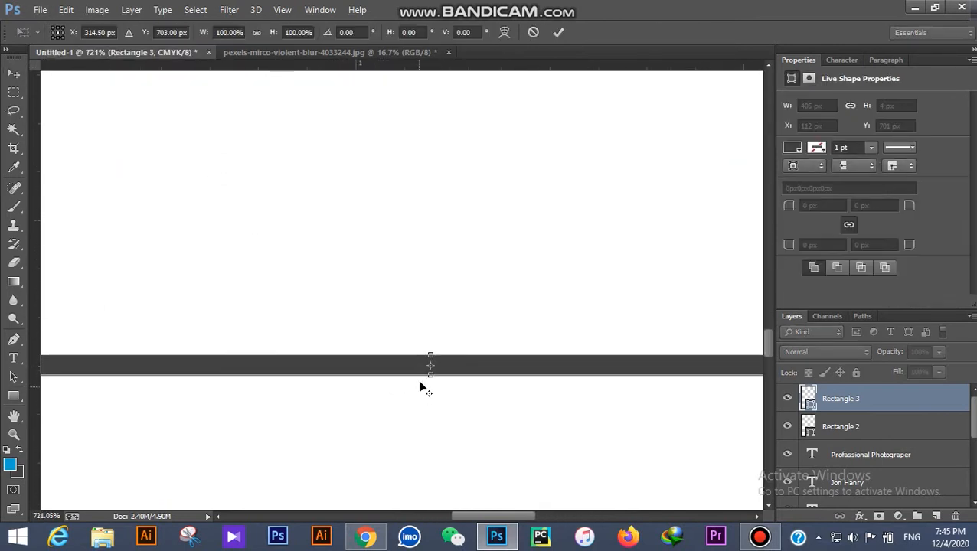
left_click_drag(439, 375, 436, 349)
left_click(556, 33)
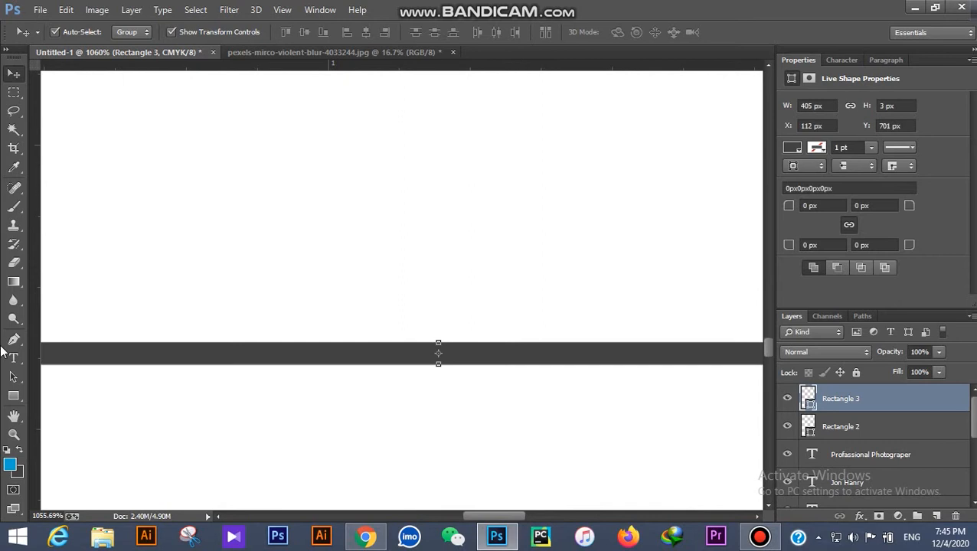
Step: Zoom out to the whole card and undo an accidental copy of the frame
left_click(14, 434)
left_click_drag(441, 349, 425, 383)
left_click(15, 75)
left_click(81, 180)
scroll(425, 354, "down", 4)
scroll(423, 363, "up", 3)
key("ctrl+z")
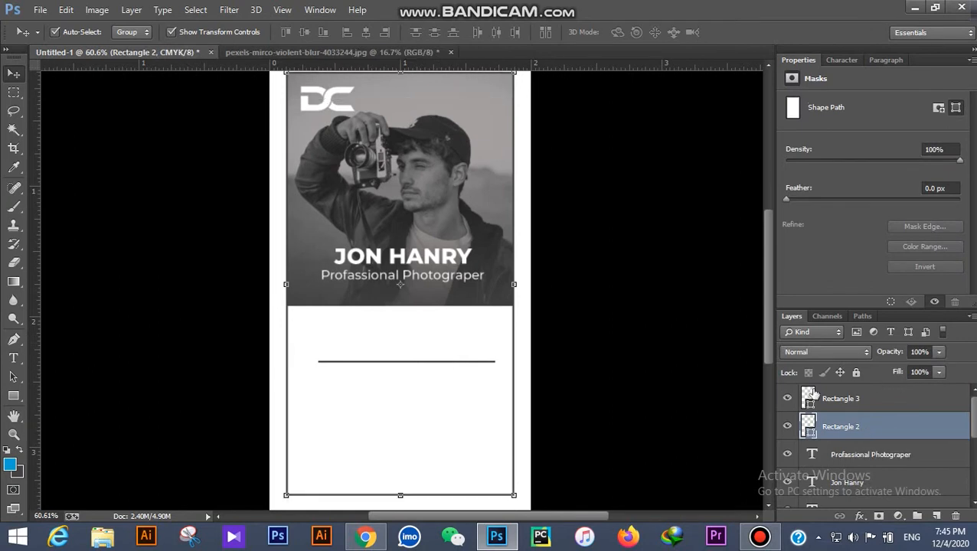
Step: Lock the Rectangle 2 frame layer
left_click(572, 372)
left_click_drag(573, 373, 512, 424)
left_click(637, 418)
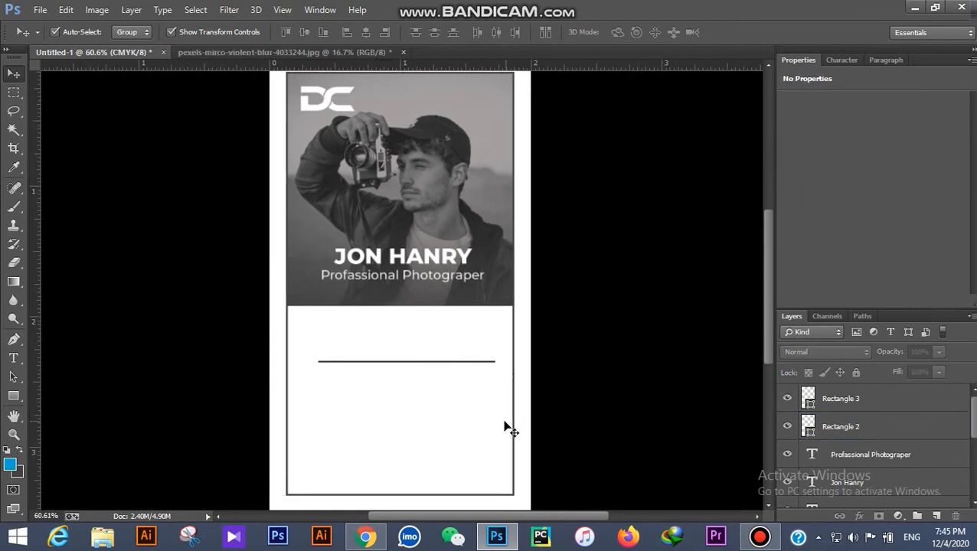
left_click(931, 430)
left_click(856, 373)
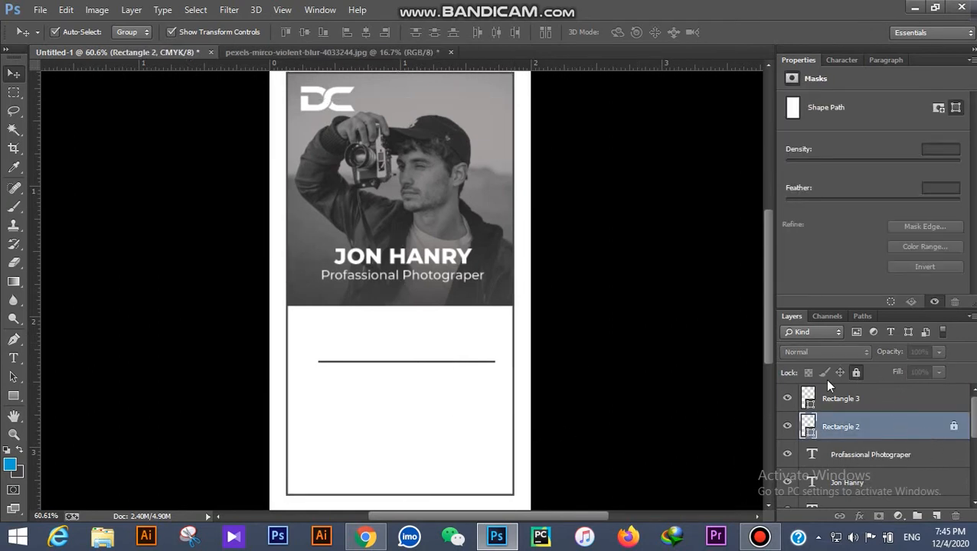
left_click(398, 400)
Step: Copy the divider line to make three lines and distribute them evenly
scroll(396, 398, "up", 7)
scroll(426, 279, "down", 5)
left_click_drag(410, 201, 411, 375)
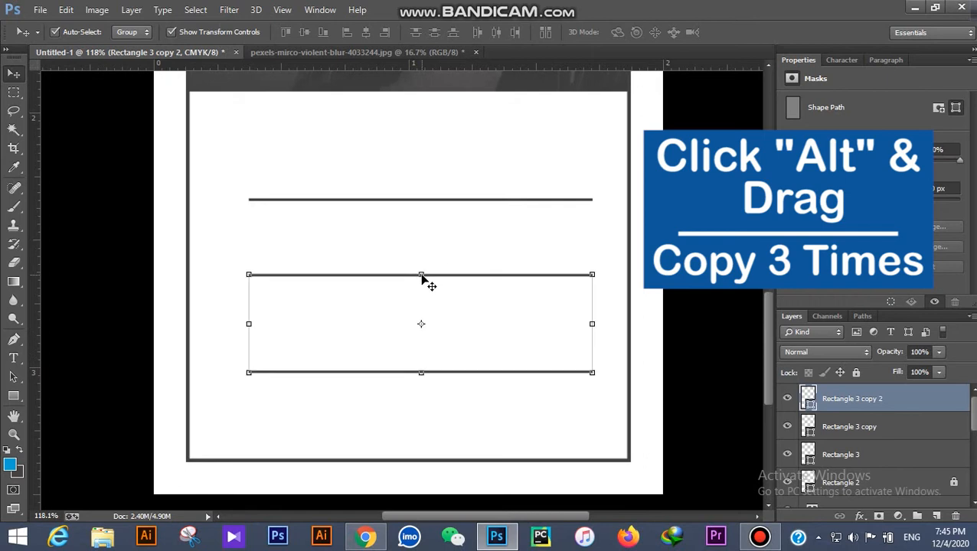
left_click(427, 199, "shift")
left_click(434, 32)
Step: Centre the three lines horizontally on the card's white area
scroll(360, 230, "down", 2)
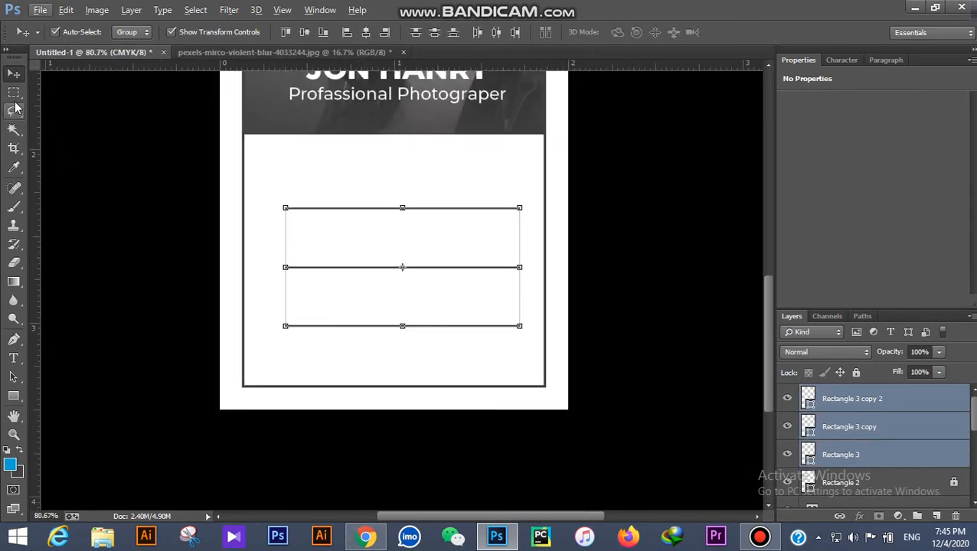
left_click(14, 92)
left_click_drag(221, 140, 592, 432)
left_click(14, 73)
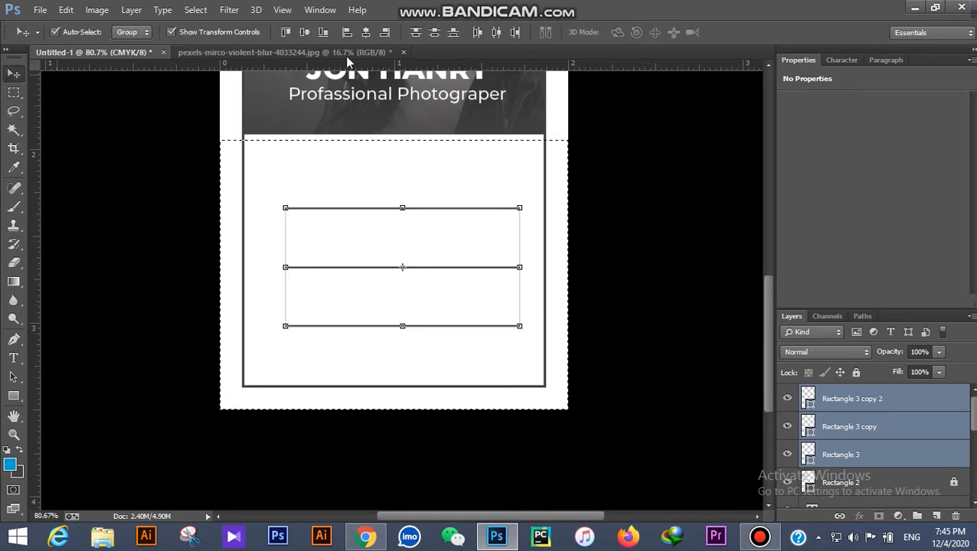
left_click(366, 33)
key("ctrl+d")
left_click(620, 172)
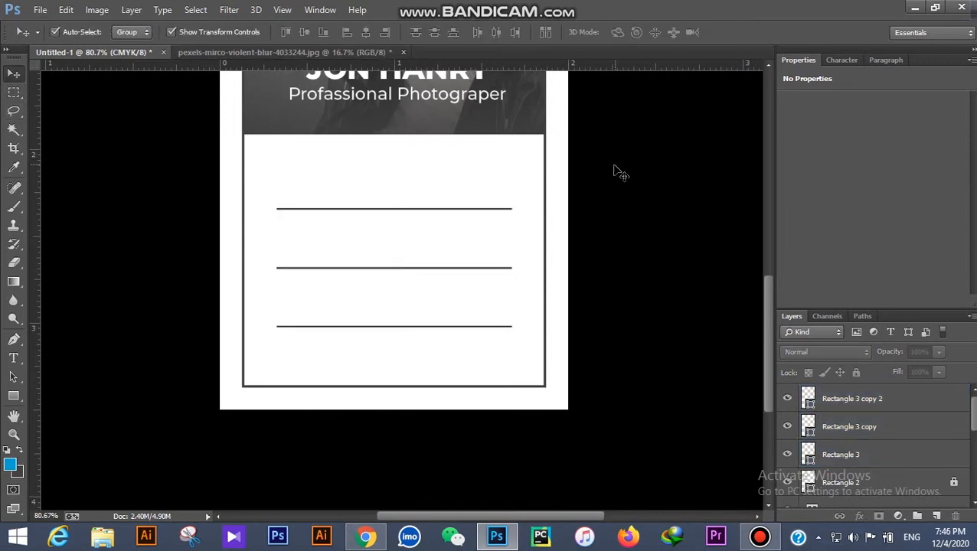
scroll(320, 235, "up", 4)
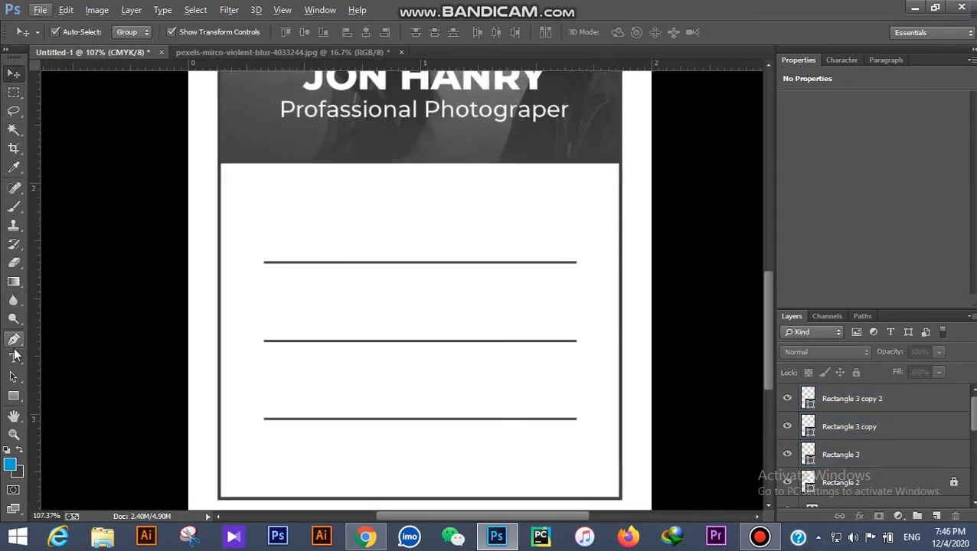
Step: Start a text entry above the first divider in dark grey sampled from the card
left_click(14, 357)
scroll(229, 318, "down", 3)
scroll(321, 373, "up", 5)
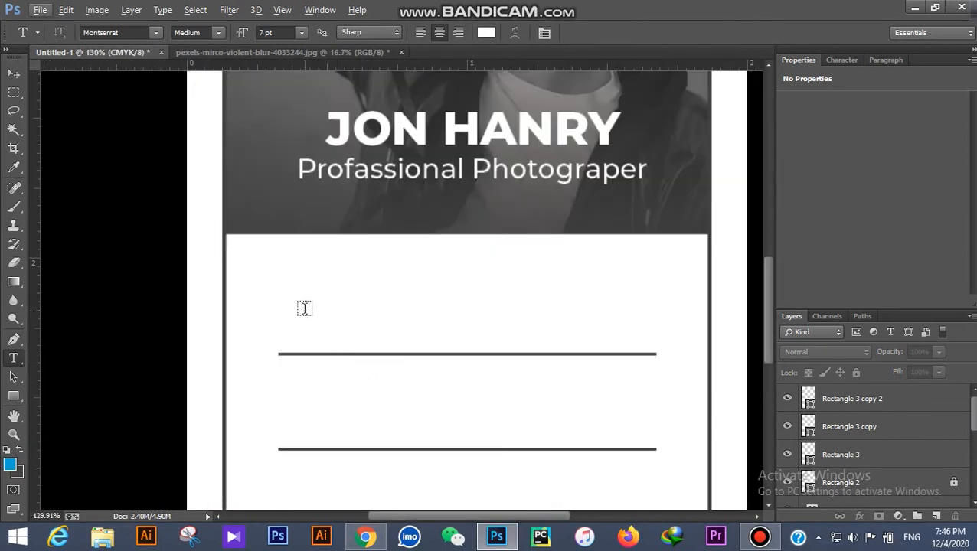
left_click(313, 320)
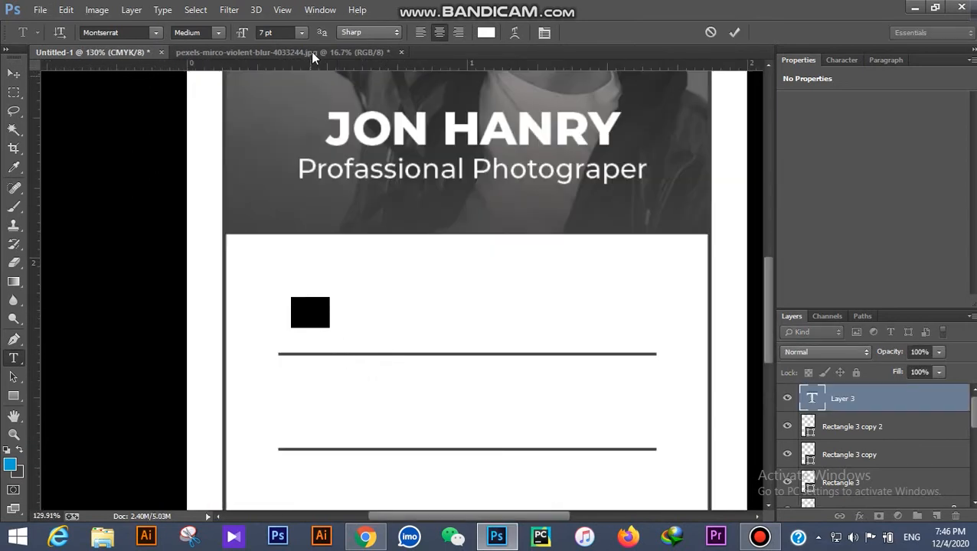
left_click(485, 33)
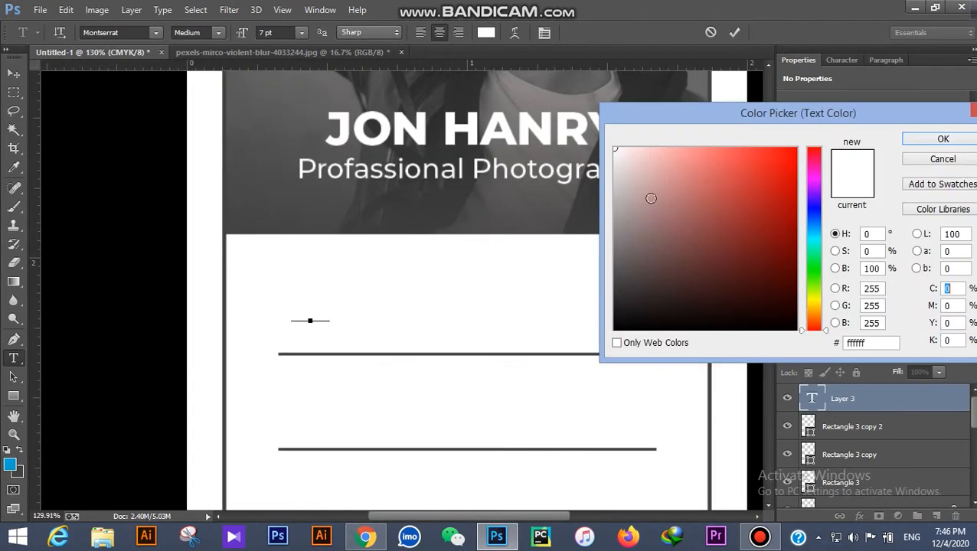
left_click(227, 336)
left_click(954, 141)
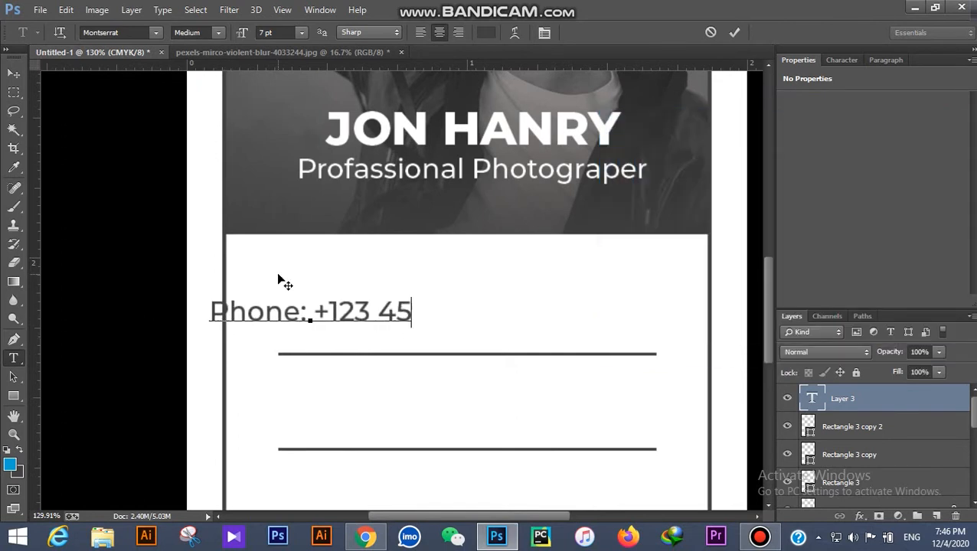
Step: Type the phone number line and set it to 6 pt Regular
key("ctrl+a")
left_click(302, 32)
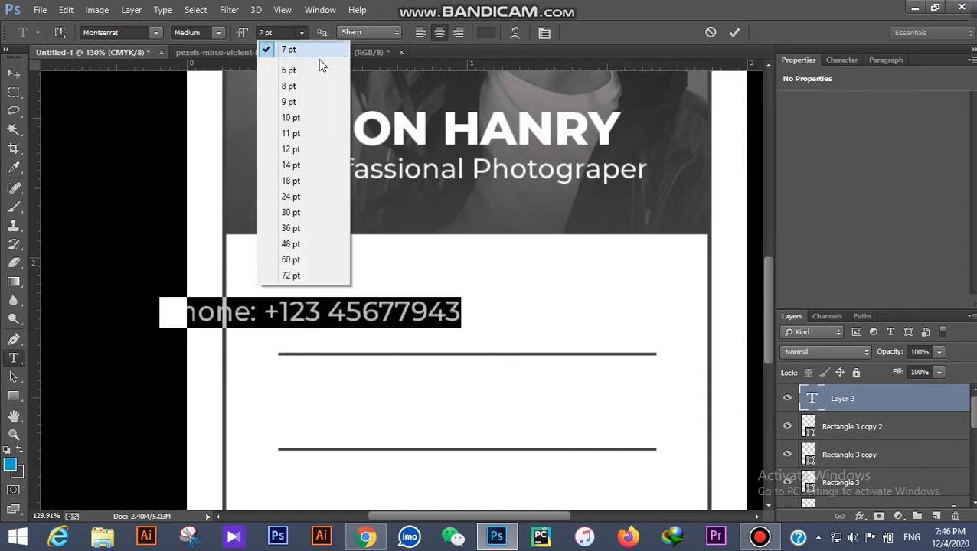
left_click(319, 49)
left_click(218, 32)
left_click(253, 106)
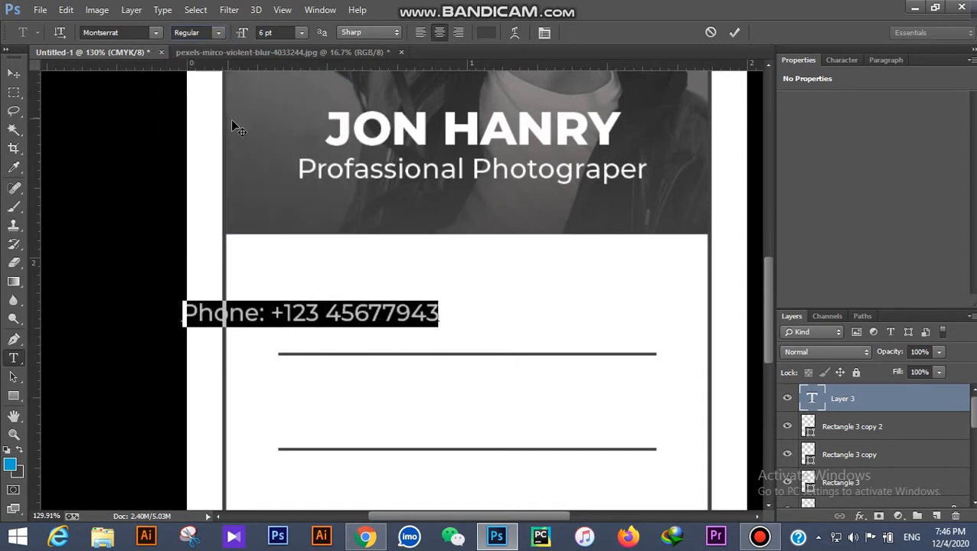
left_click(13, 73)
Step: Centre the phone line horizontally on the card and drag a copy to the second divider
left_click_drag(447, 314, 589, 314)
left_click(14, 93)
left_click_drag(152, 177, 754, 421)
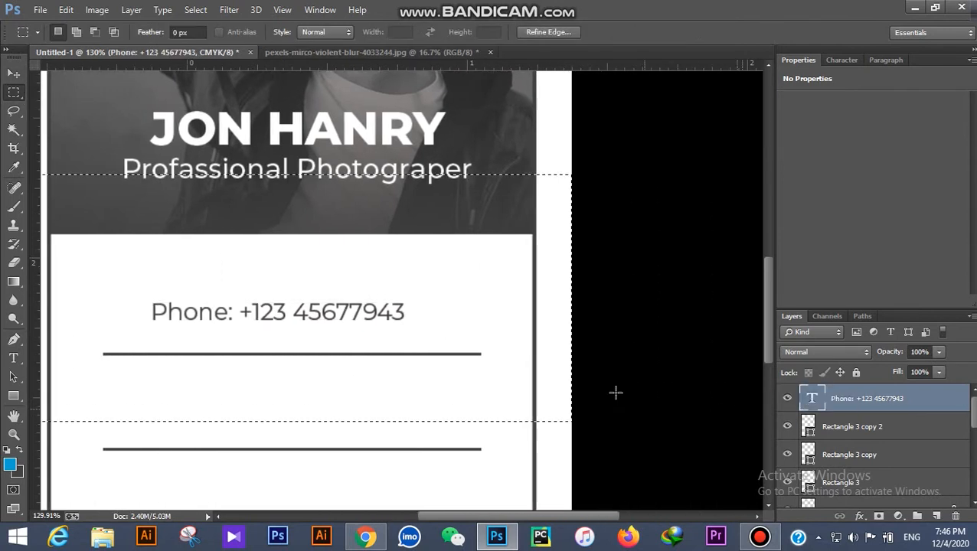
left_click(14, 73)
left_click(419, 36)
left_click(615, 203)
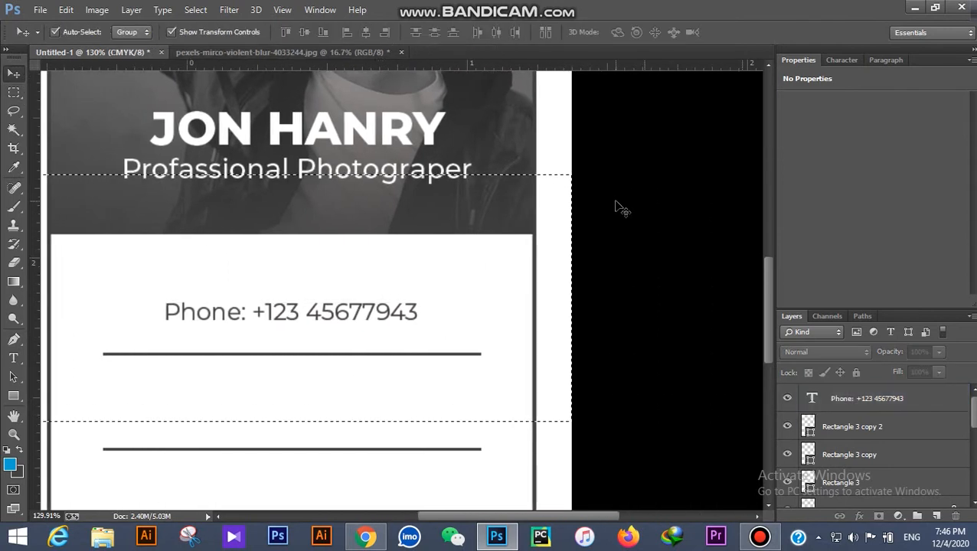
key("ctrl+0")
key("ctrl+plus")
left_click_drag(403, 337, 299, 391)
Step: Retype the copied line as the email address
key("t")
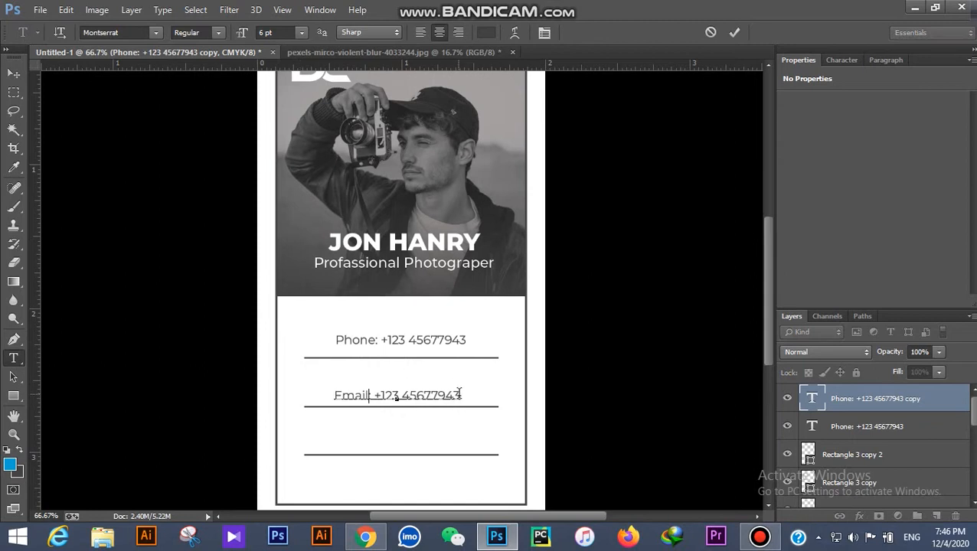
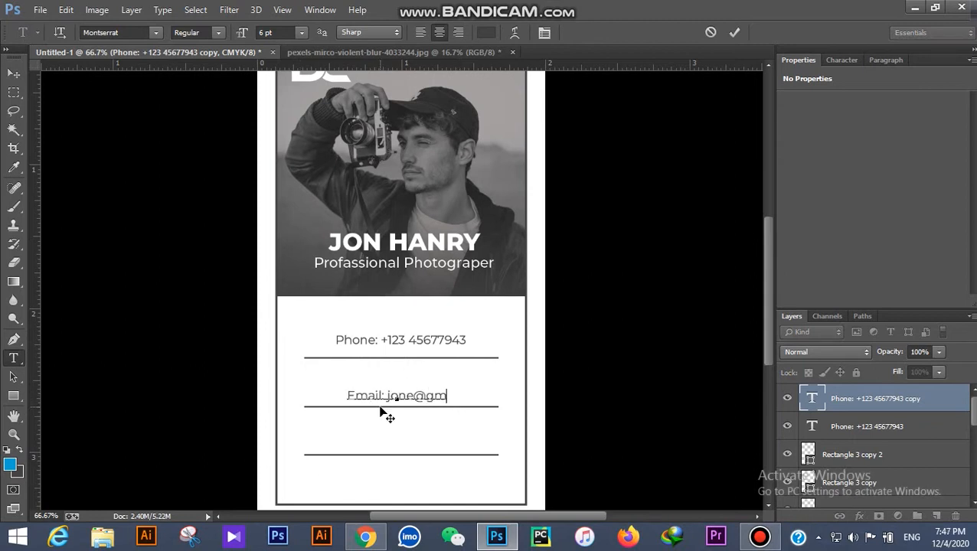
left_click(15, 74)
Step: Drag a copy of the email line onto the third divider
left_click(183, 180)
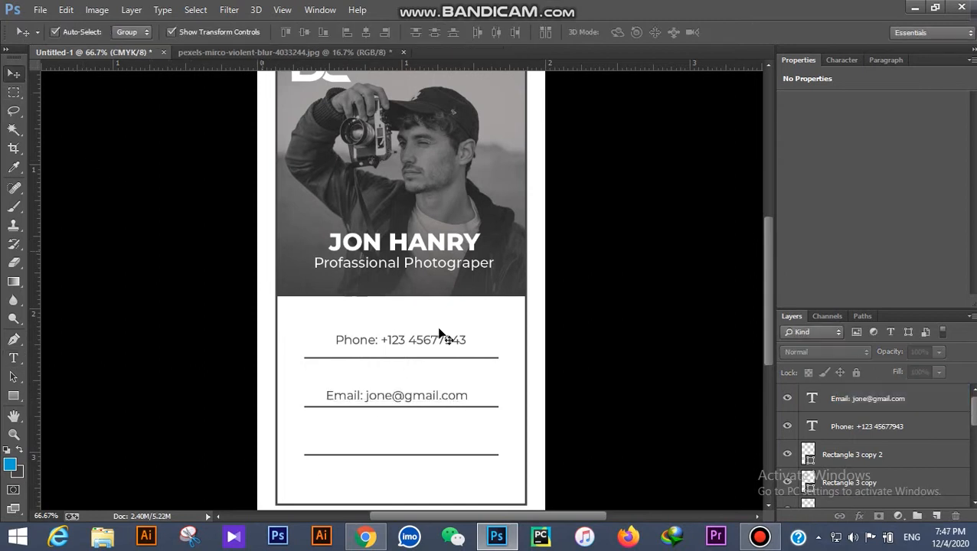
scroll(436, 336, "down", 1)
scroll(392, 419, "up", 5)
scroll(440, 333, "down", 3)
left_click_drag(461, 275, 461, 355)
scroll(570, 334, "down", 2)
scroll(570, 334, "down", 3)
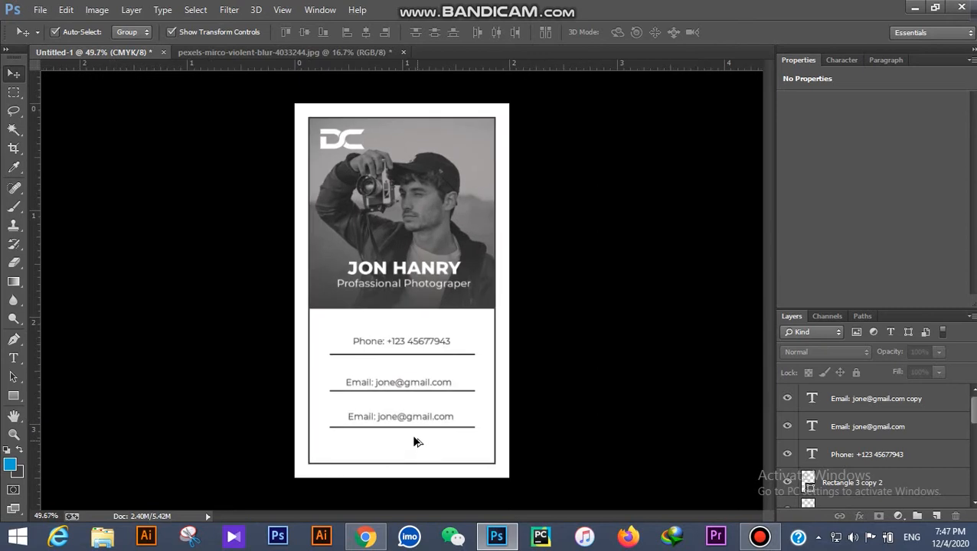
Step: Change the third contact line to read 'Web: jone.com'
scroll(414, 440, "up", 4)
left_click(13, 358)
left_click(364, 338)
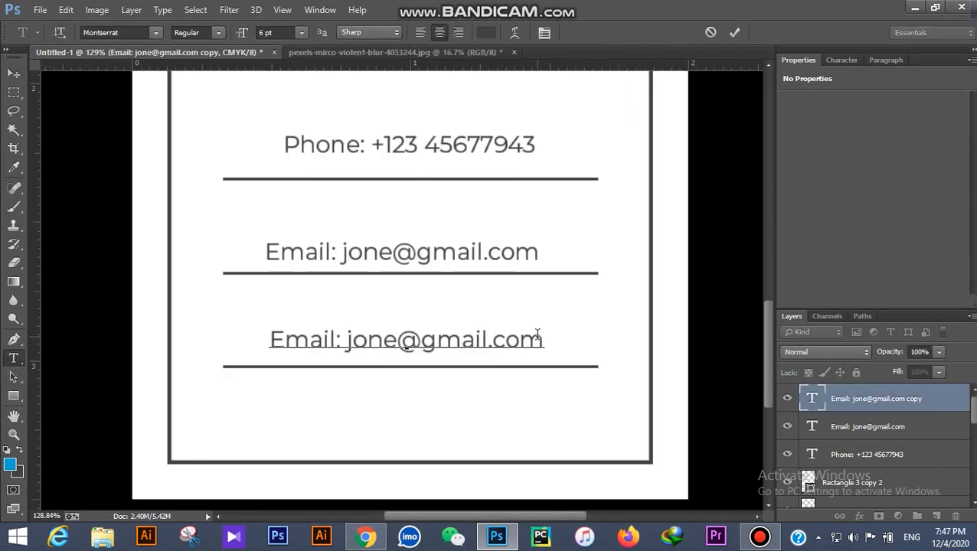
type("Web")
left_click_drag(392, 340, 540, 344)
type("com")
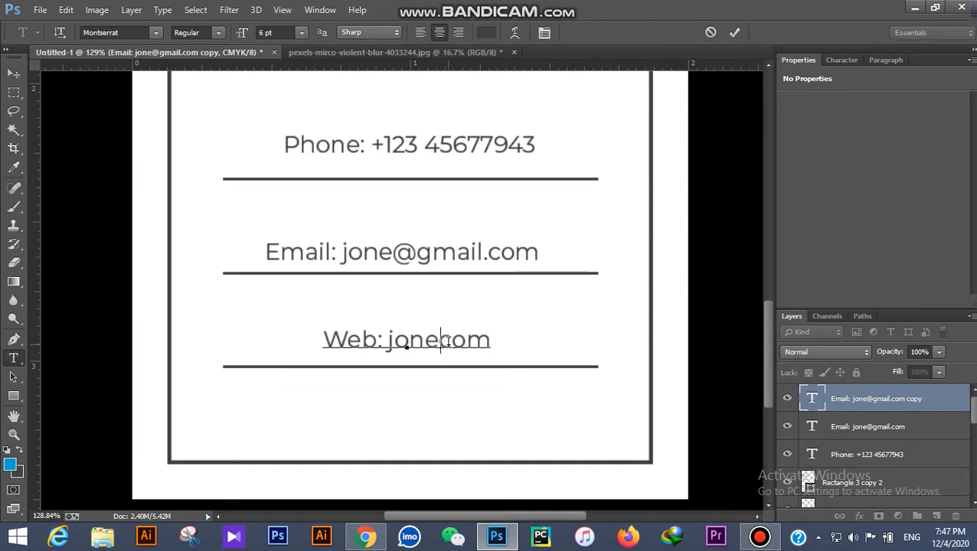
left_click(435, 340)
type(".")
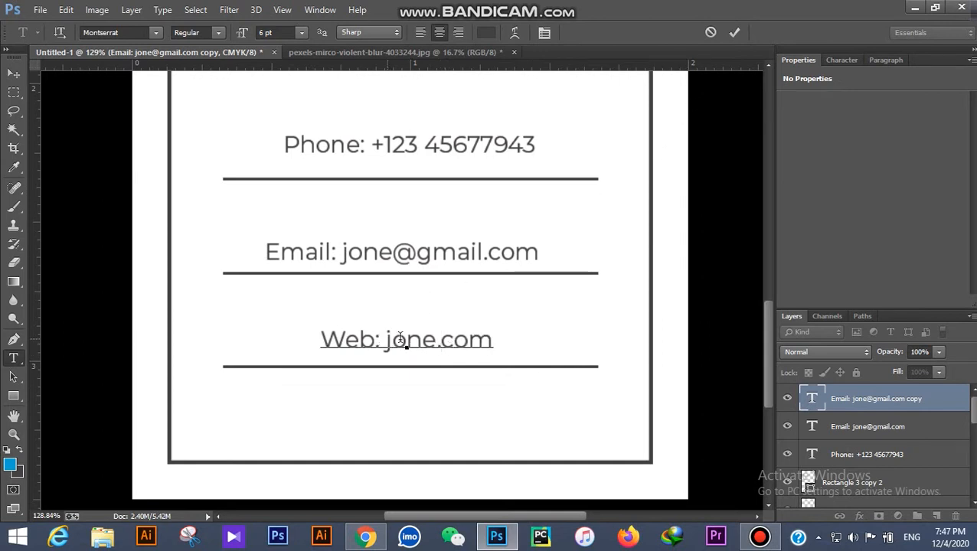
left_click(735, 35)
Step: Add a text line 'Location: AB2, Make Road, Bancinloca' below the website
scroll(416, 442, "down", 5)
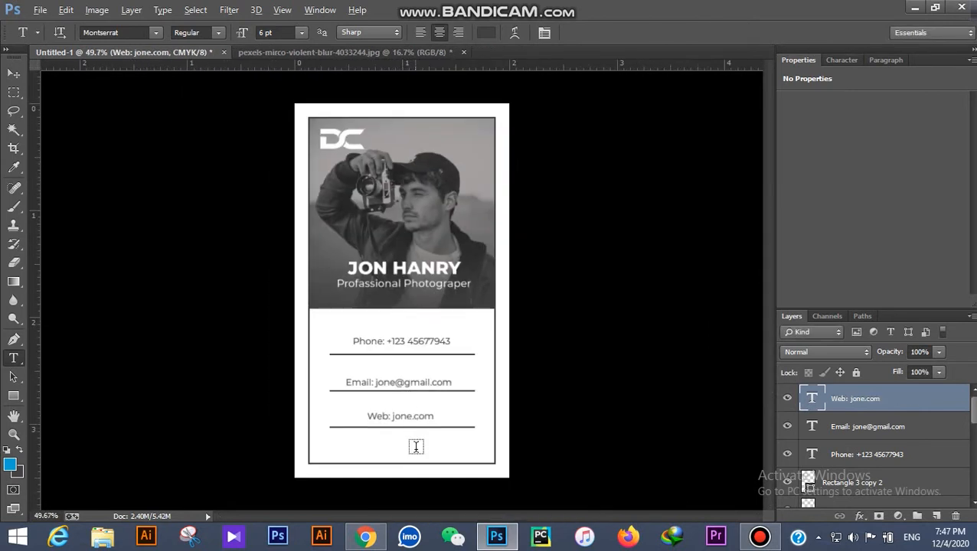
scroll(380, 439, "up", 6)
left_click(343, 340)
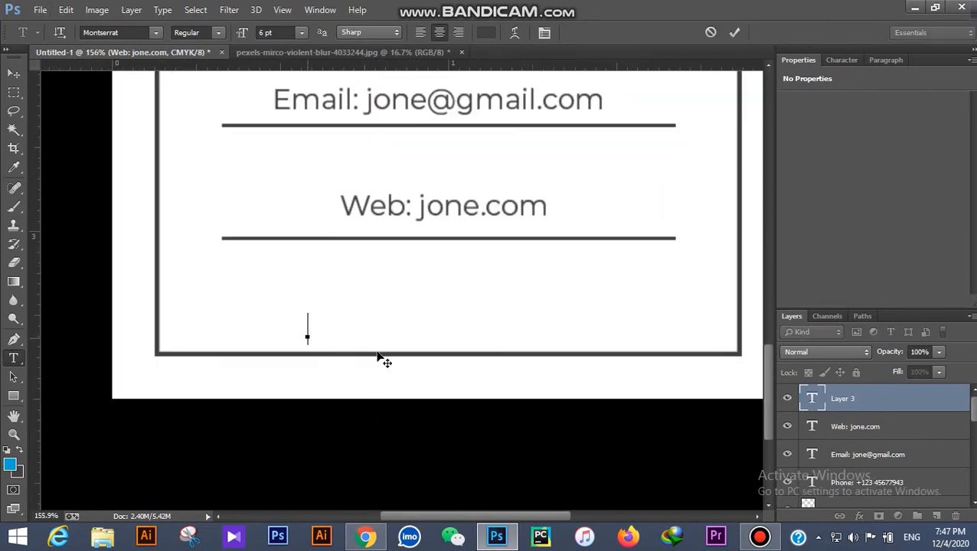
type("Location: AB")
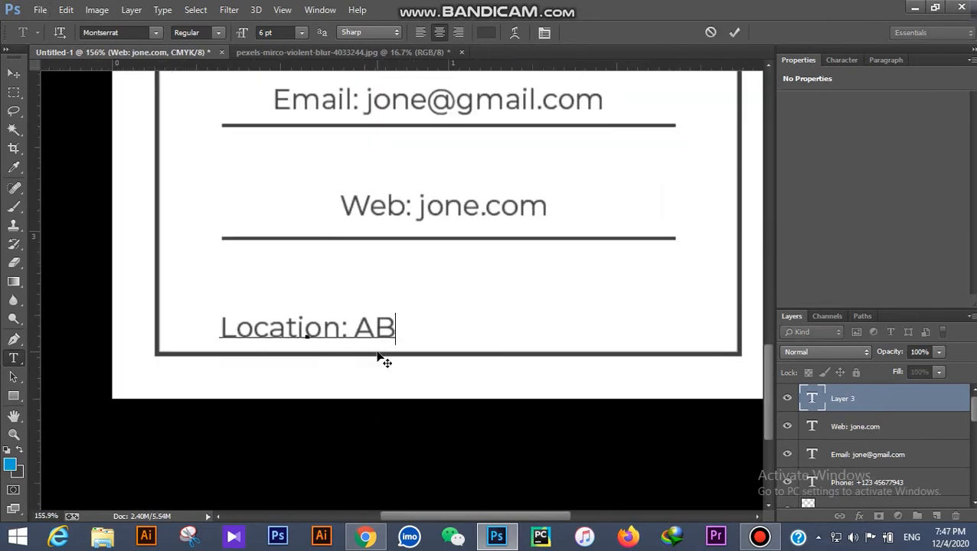
type("2, Make Road, Bancinloca")
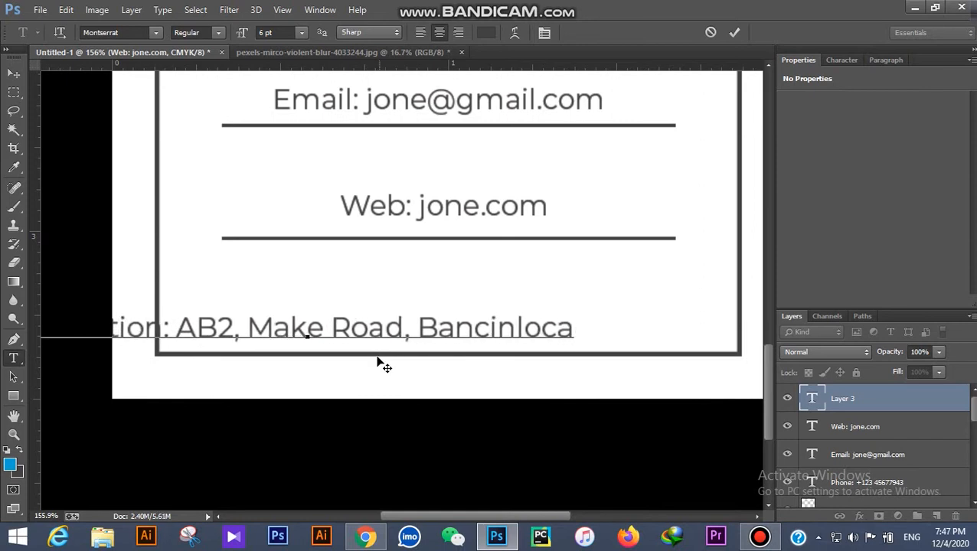
key("ctrl+a")
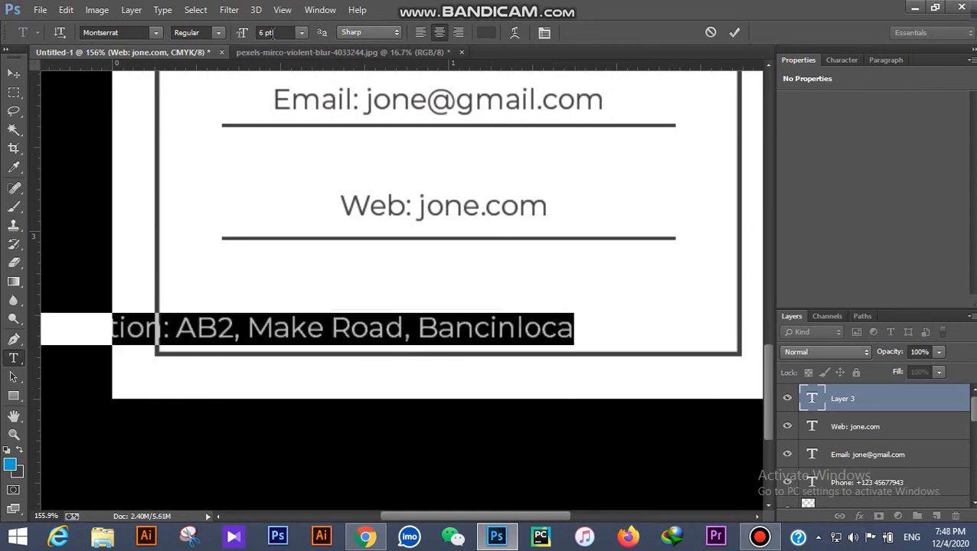
left_click(13, 72)
Step: Break the location onto two lines and move it up inside the card frame
left_click(13, 356)
left_click(174, 329)
key("Return")
left_click(14, 74)
left_click(198, 245)
left_click_drag(341, 332, 491, 293)
scroll(350, 325, "down", 2)
scroll(350, 328, "down", 12)
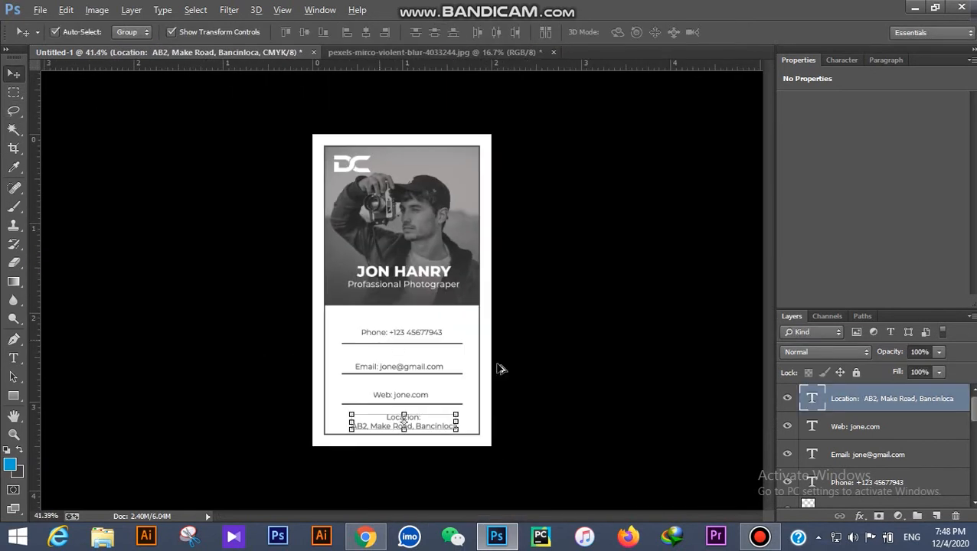
Step: Nudge the phone, email and website lines upward together
left_click(499, 368)
scroll(401, 450, "up", 3)
left_click_drag(533, 331, 380, 445)
left_click(610, 353)
scroll(534, 414, "down", 1)
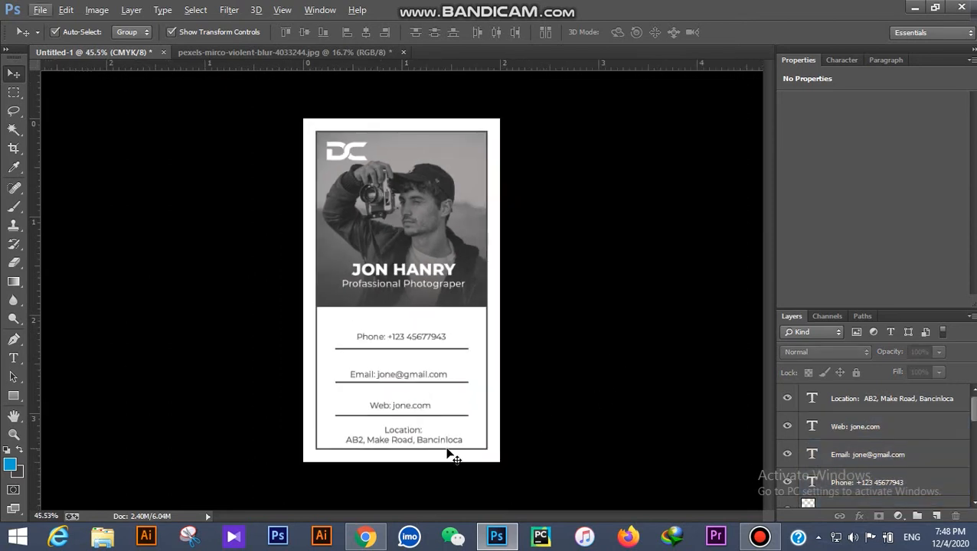
left_click(432, 336)
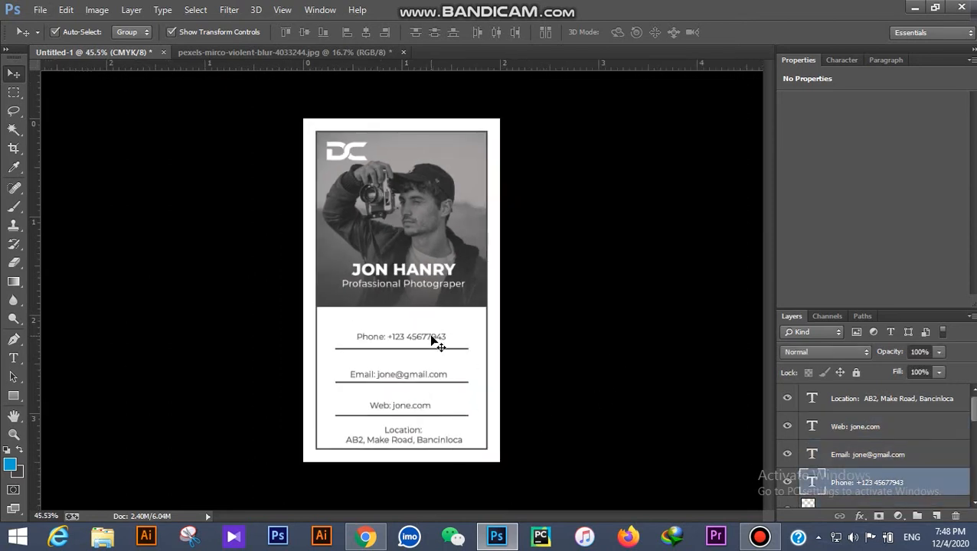
left_click(538, 300)
scroll(436, 412, "up", 2)
scroll(399, 362, "down", 2)
scroll(380, 242, "up", 2)
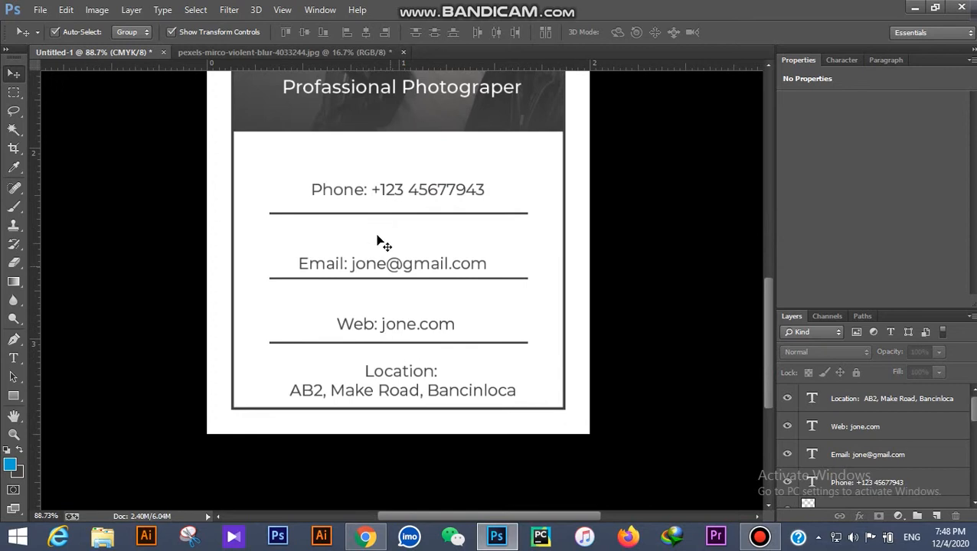
left_click_drag(320, 350, 393, 162)
key("shift+Up")
key("shift+Up")
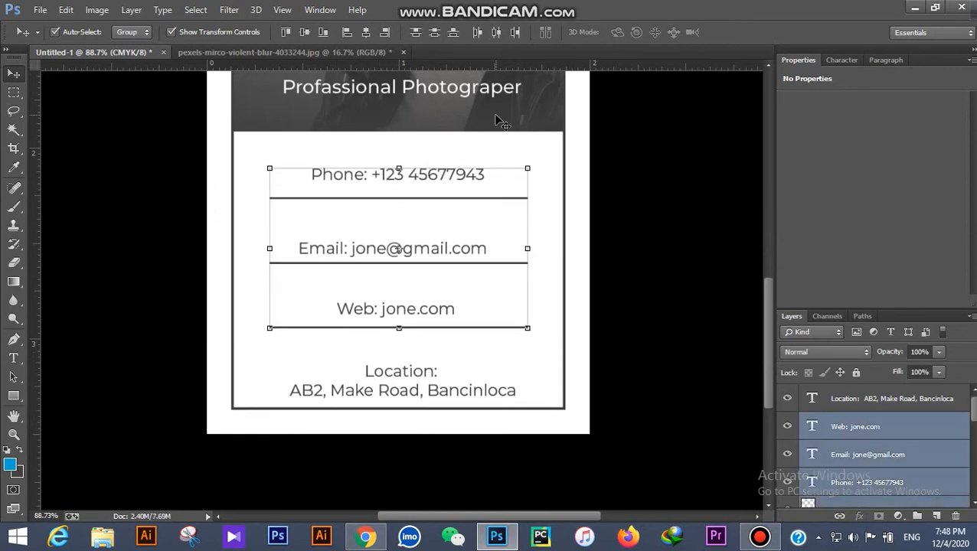
left_click(520, 364)
Step: Move the location text up and centre it horizontally in the lower card area
left_click_drag(419, 373, 410, 363)
left_click(14, 92)
left_click_drag(162, 278, 712, 452)
left_click(14, 73)
left_click(367, 33)
key("ctrl+d")
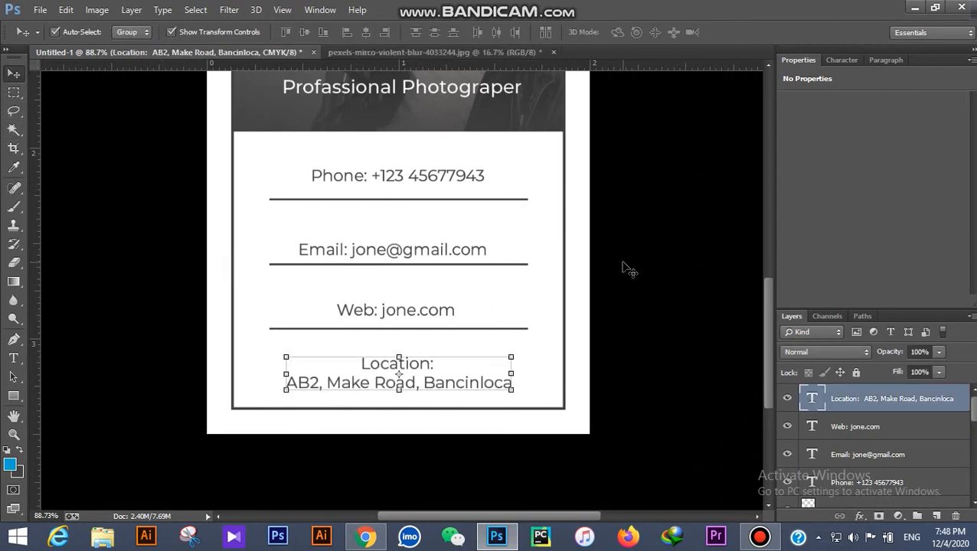
left_click(689, 300)
left_click(13, 357)
Step: Make the Location: heading Montserrat SemiBold
left_click(436, 365)
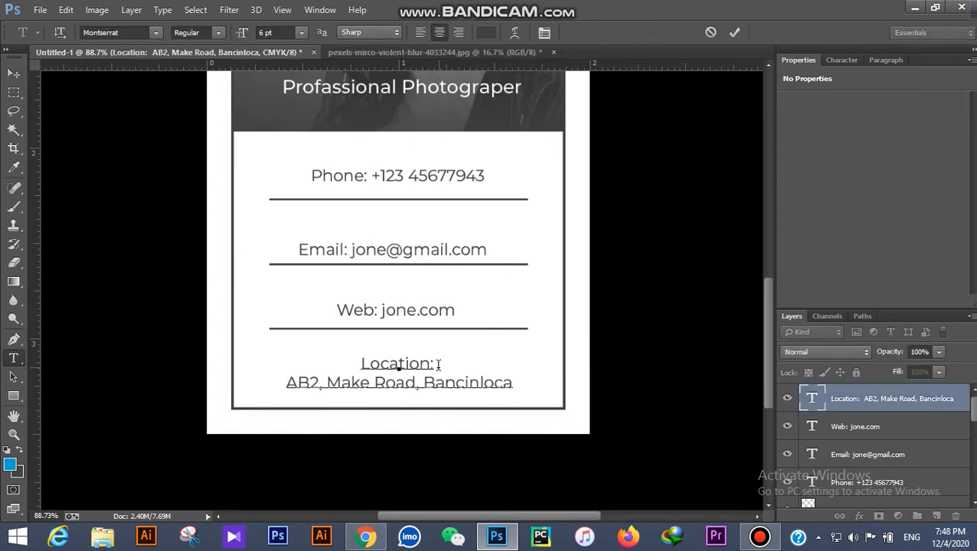
left_click(218, 34)
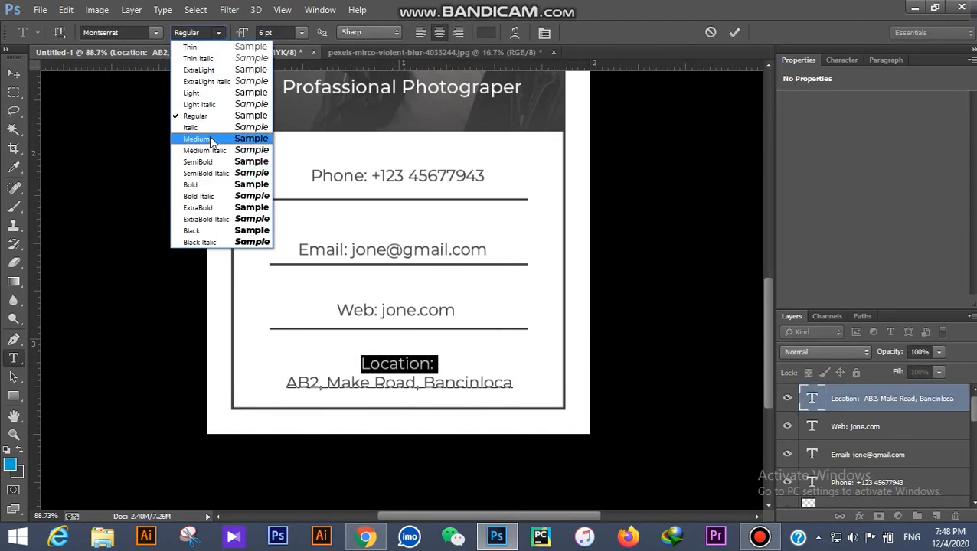
left_click(211, 162)
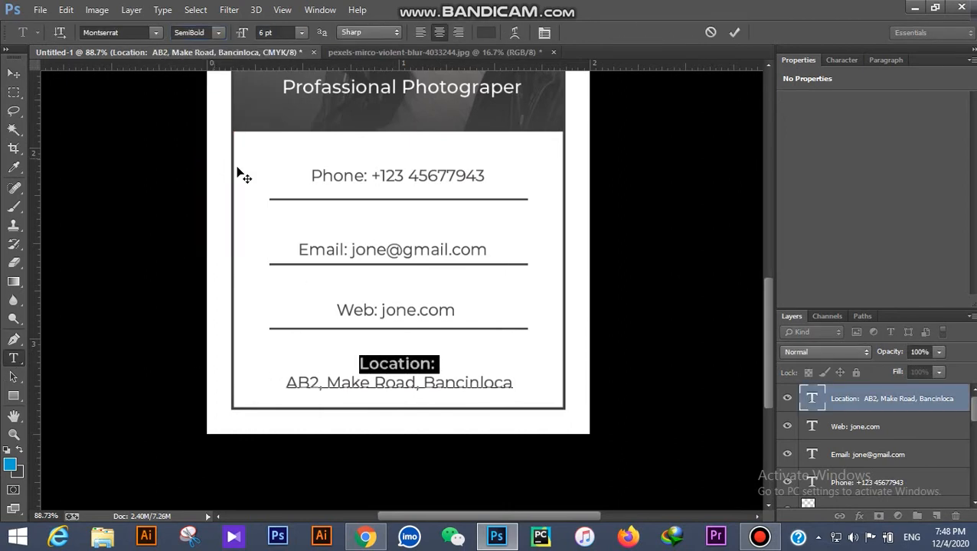
left_click(733, 33)
scroll(429, 375, "up", 3)
scroll(436, 353, "down", 1)
left_click(435, 355)
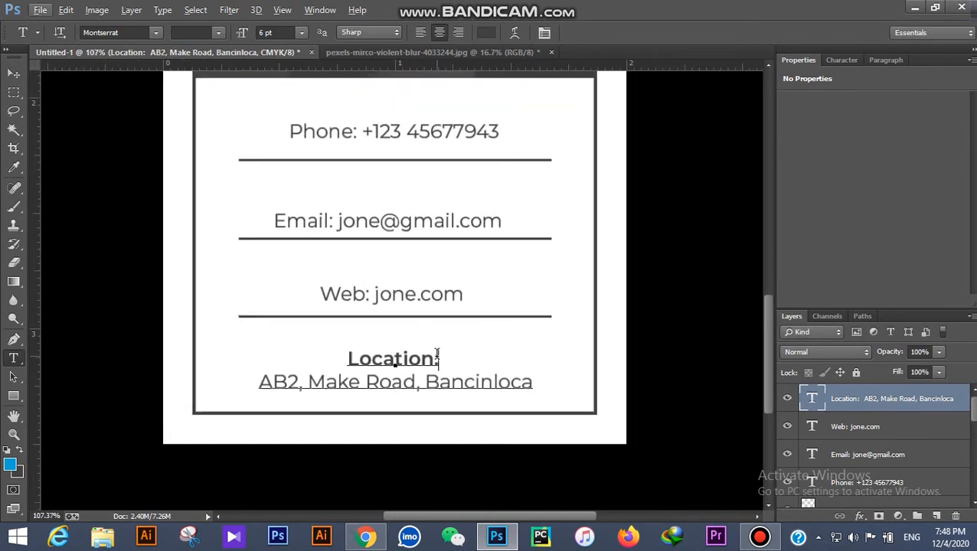
left_click(733, 33)
Step: Set the Web: and Email: labels to SemiBold
left_click(367, 294)
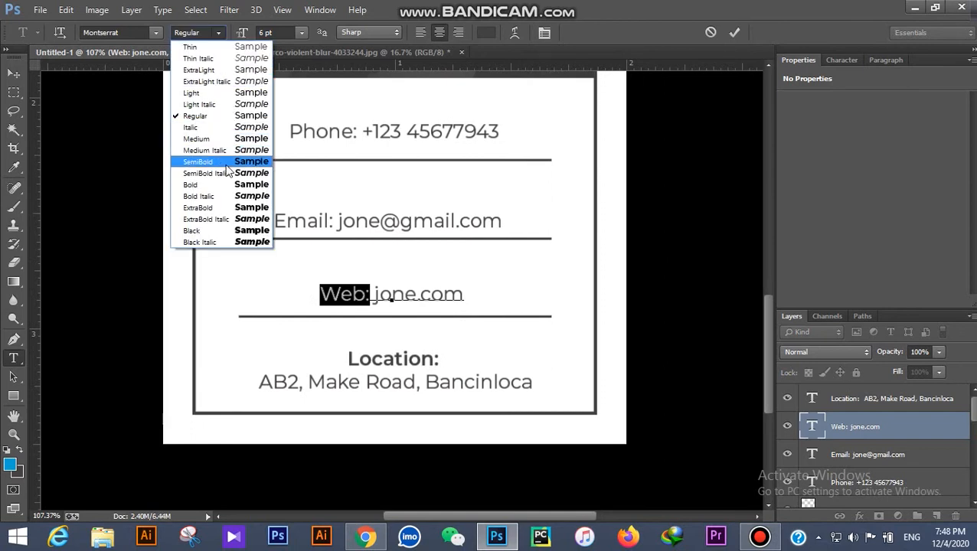
left_click(200, 161)
left_click(334, 220)
left_click_drag(334, 221, 273, 221)
left_click(218, 34)
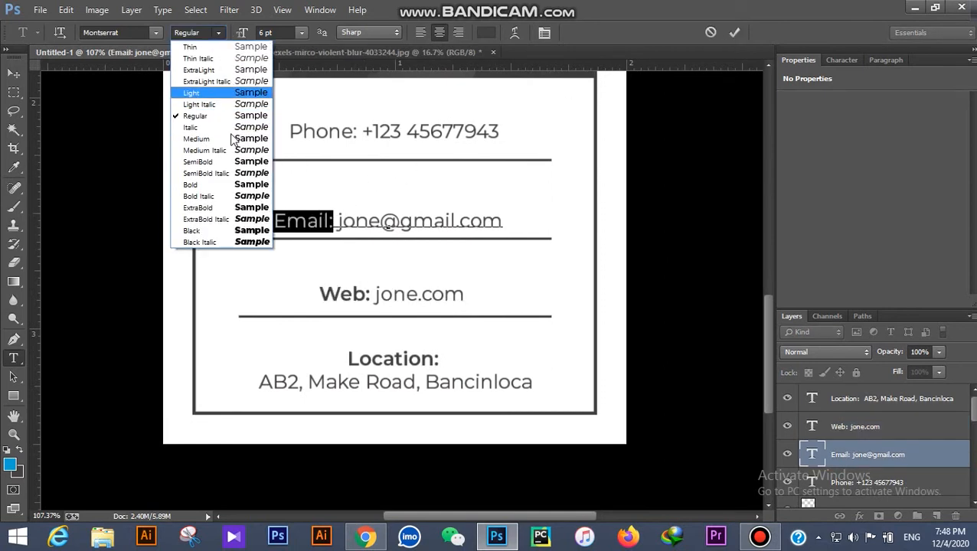
left_click(201, 162)
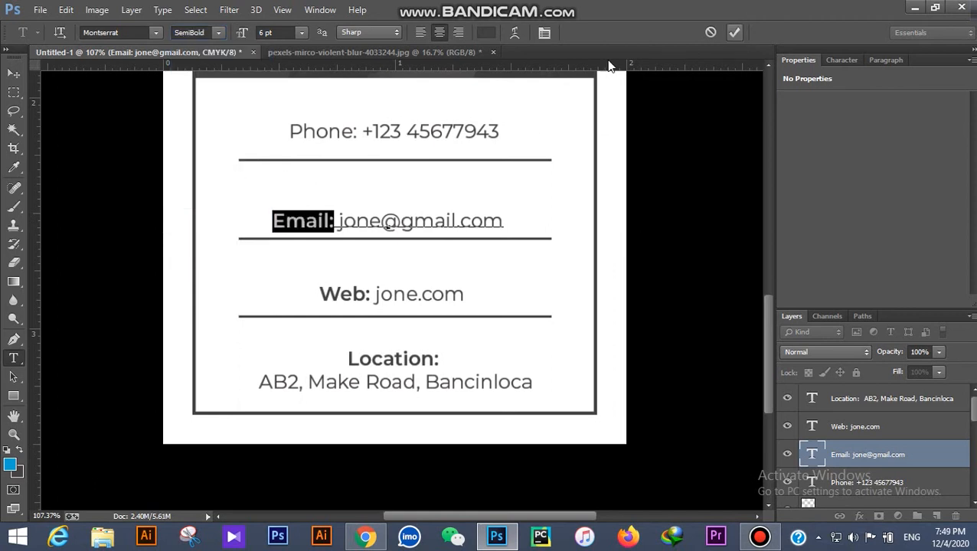
Step: Make the Phone: label SemiBold and commit the text edits
left_click(357, 131)
left_click_drag(357, 131, 289, 131)
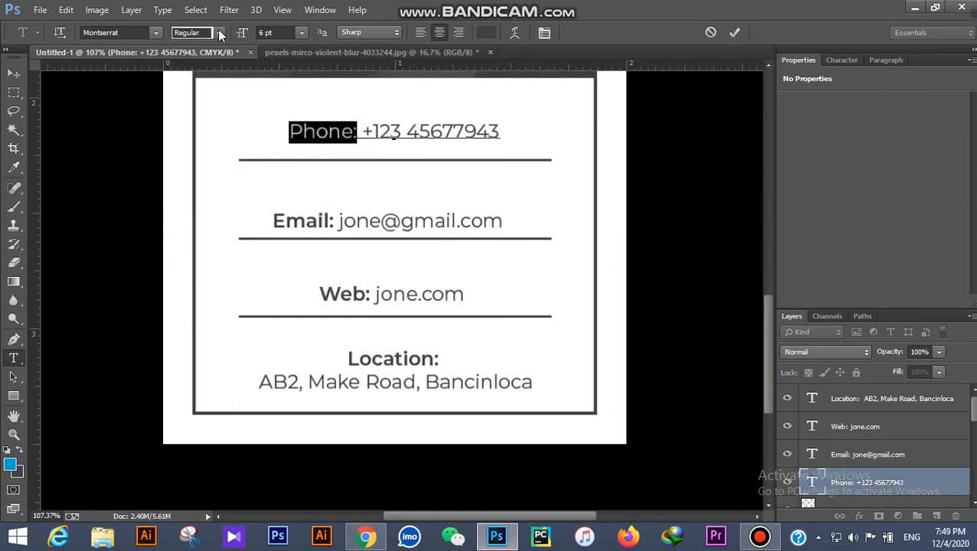
left_click(219, 33)
left_click(200, 160)
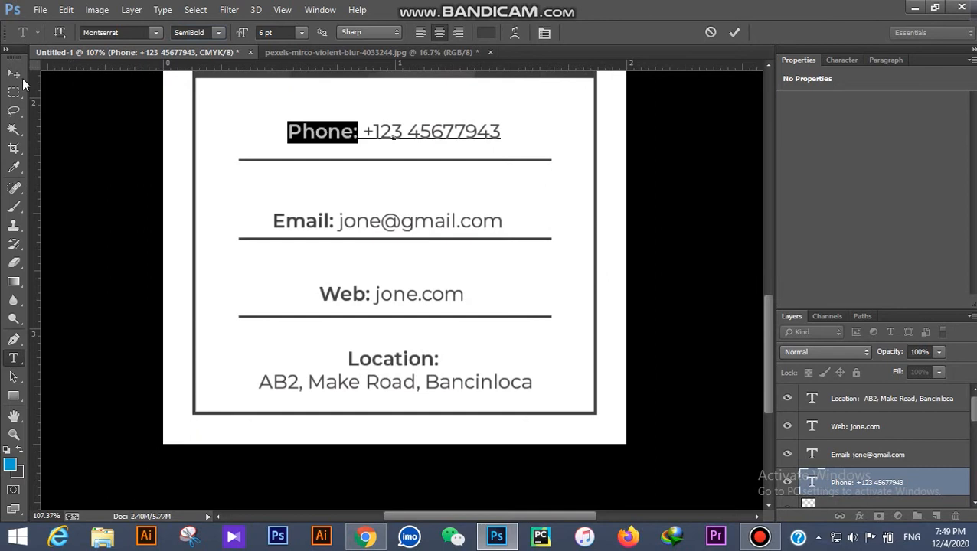
left_click(14, 73)
scroll(459, 337, "down", 4)
scroll(463, 337, "up", 1)
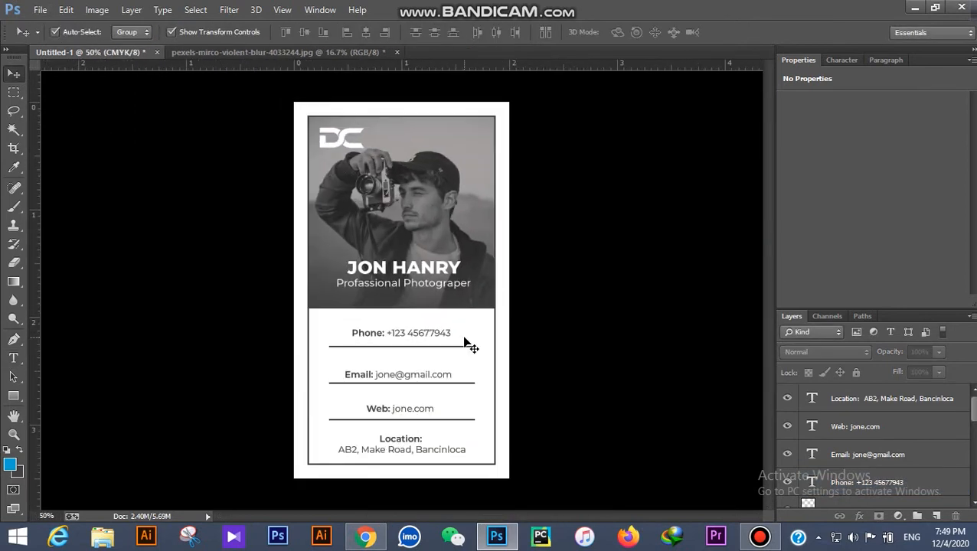
Step: Draw a dark grey rectangle along the guides on Untitled-1 copy, then choose File > Open
key("f")
key("f")
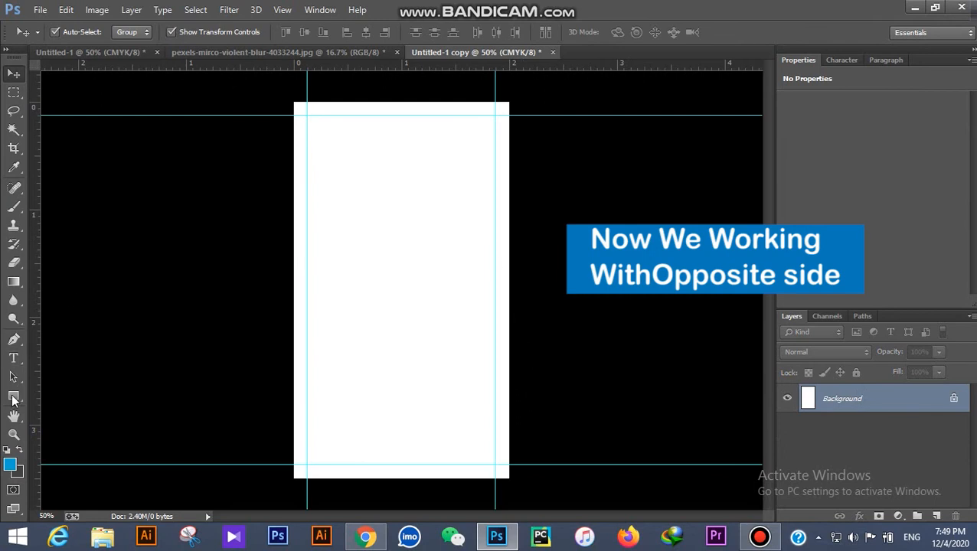
left_click(13, 398)
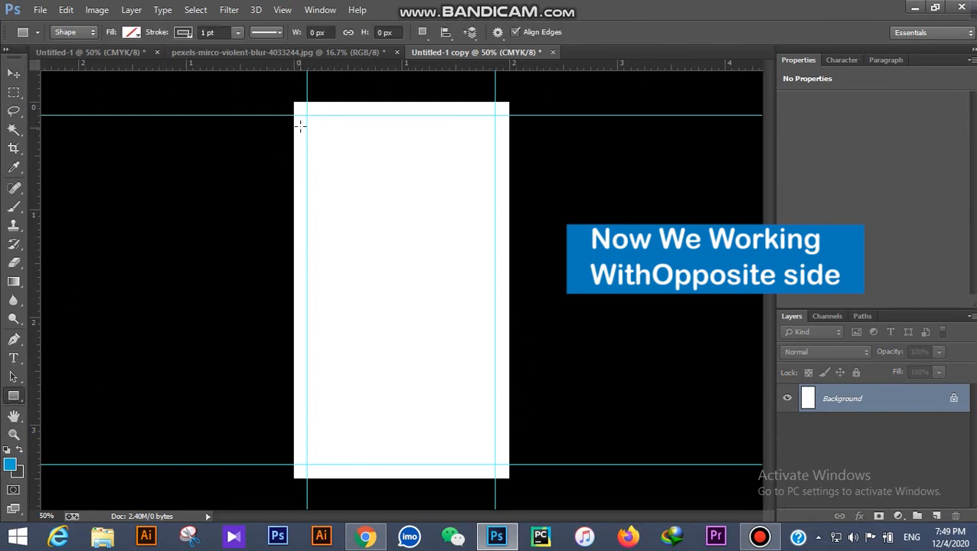
left_click_drag(323, 150, 496, 465)
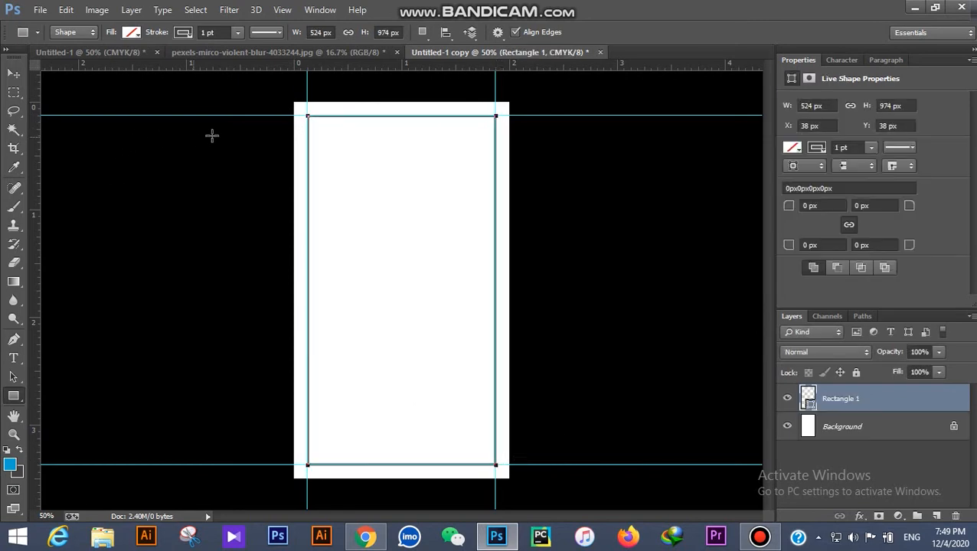
left_click(136, 34)
left_click(67, 100)
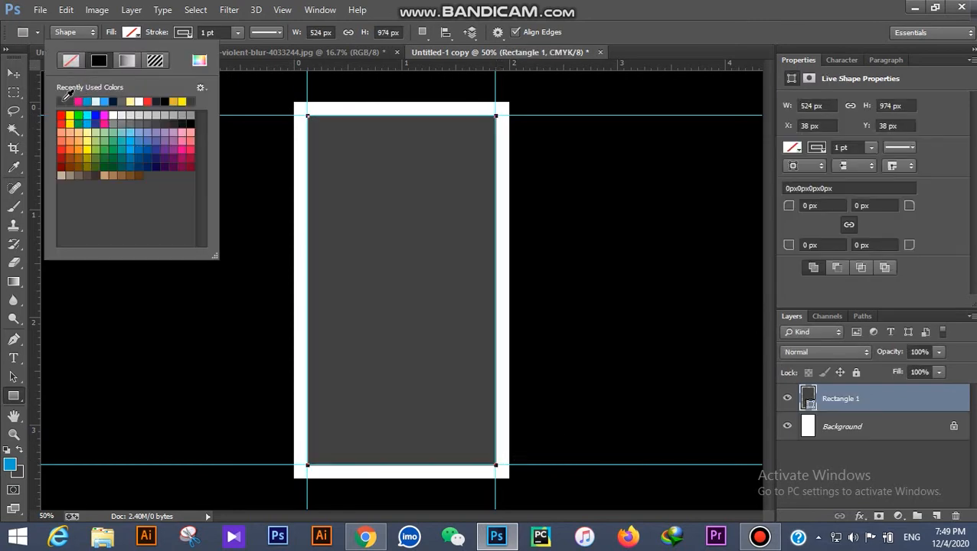
left_click(10, 74)
left_click(40, 9)
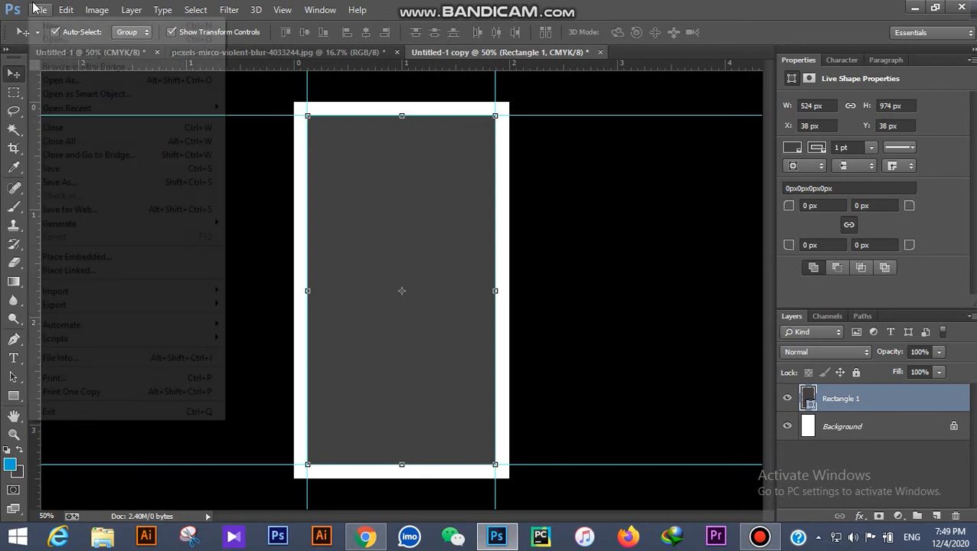
left_click(56, 39)
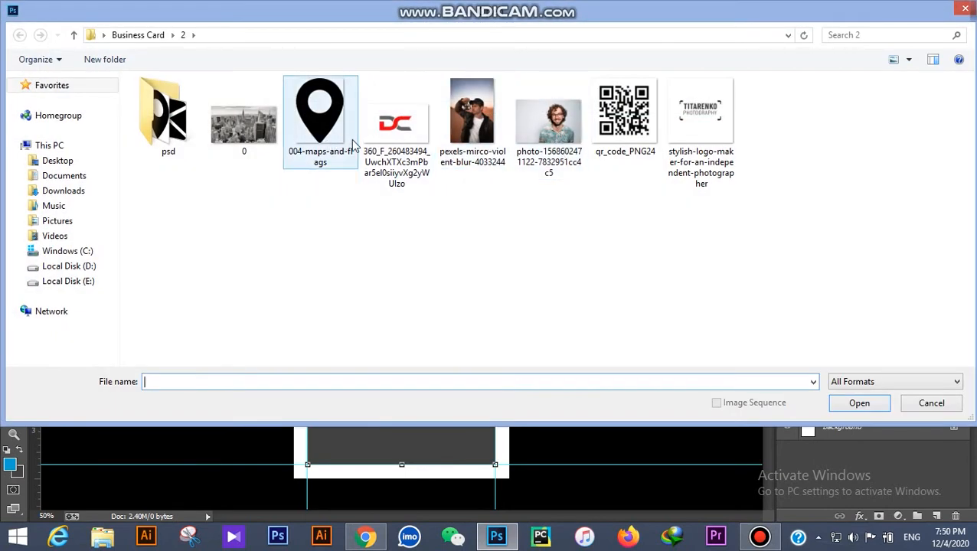
Step: Open pexels-gustavo-almeida-3028860.jpg from the Downloads folder
left_click(963, 13)
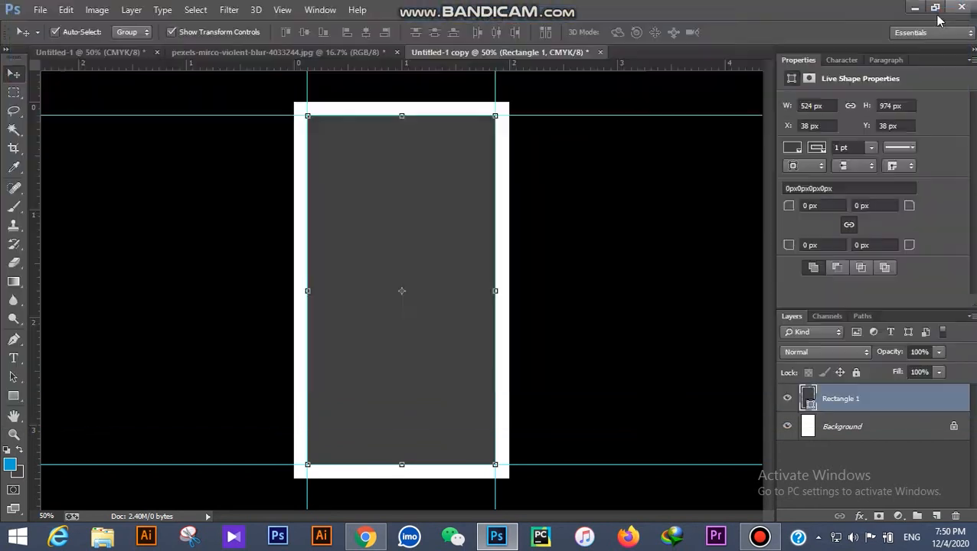
left_click(42, 11)
left_click(115, 34)
left_click(68, 177)
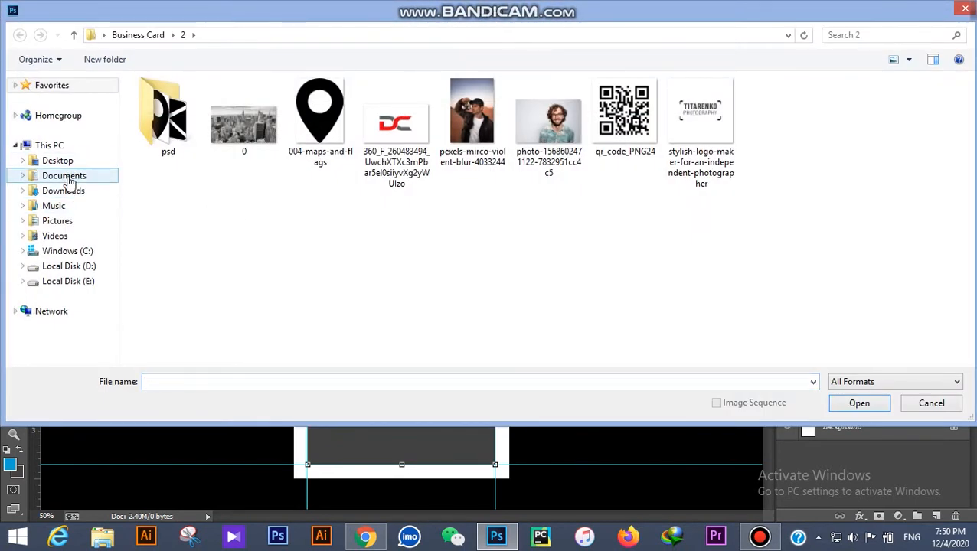
left_click(67, 190)
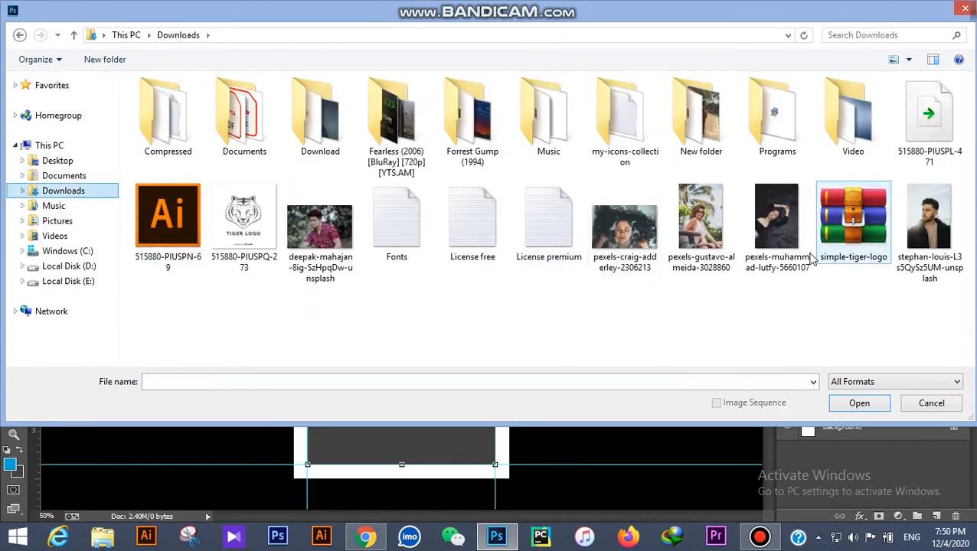
left_click(714, 225)
double_click(714, 225)
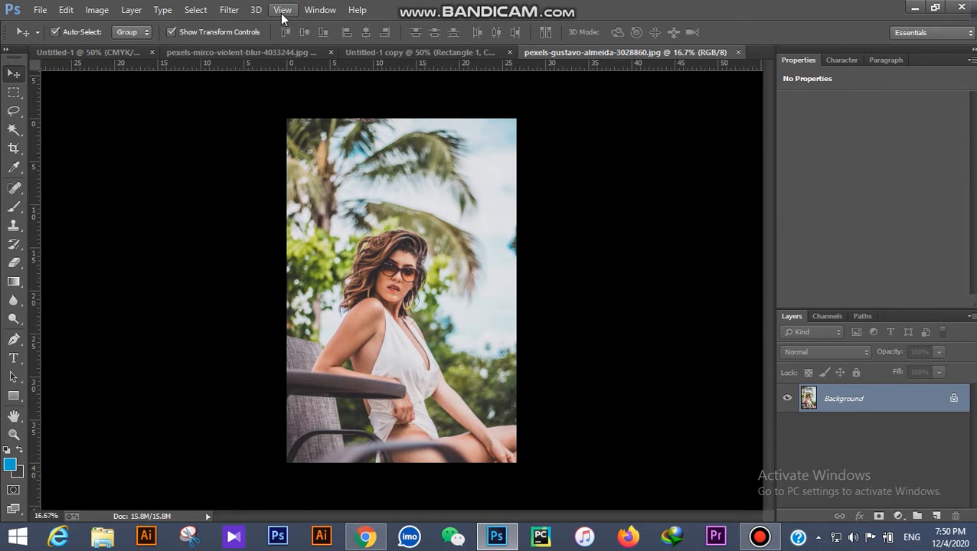
Step: In Camera Raw Filter, raise Exposure, set Vibrance and Saturation to -100, add Clarity +20
left_click(232, 11)
left_click(253, 94)
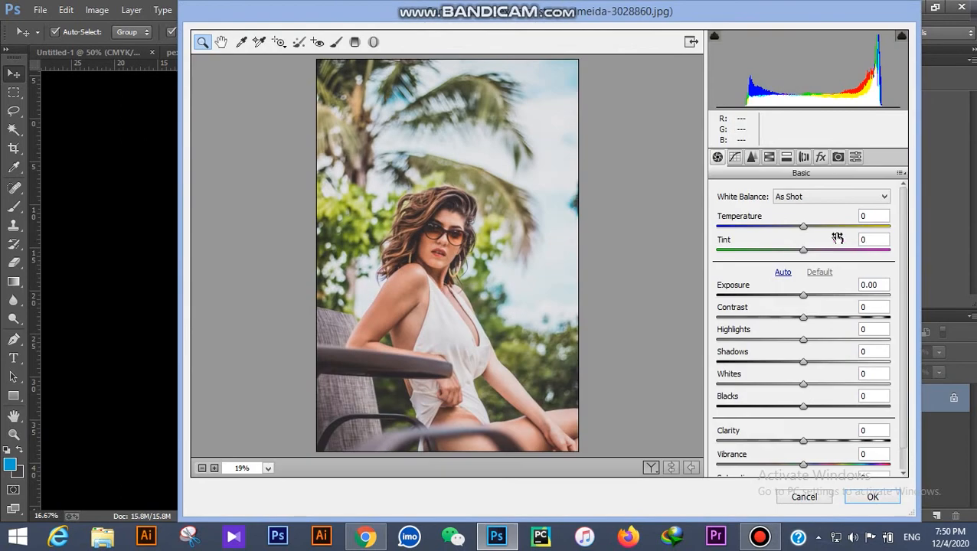
left_click_drag(802, 297, 812, 300)
left_click_drag(806, 468, 724, 474)
scroll(815, 399, "down", 1)
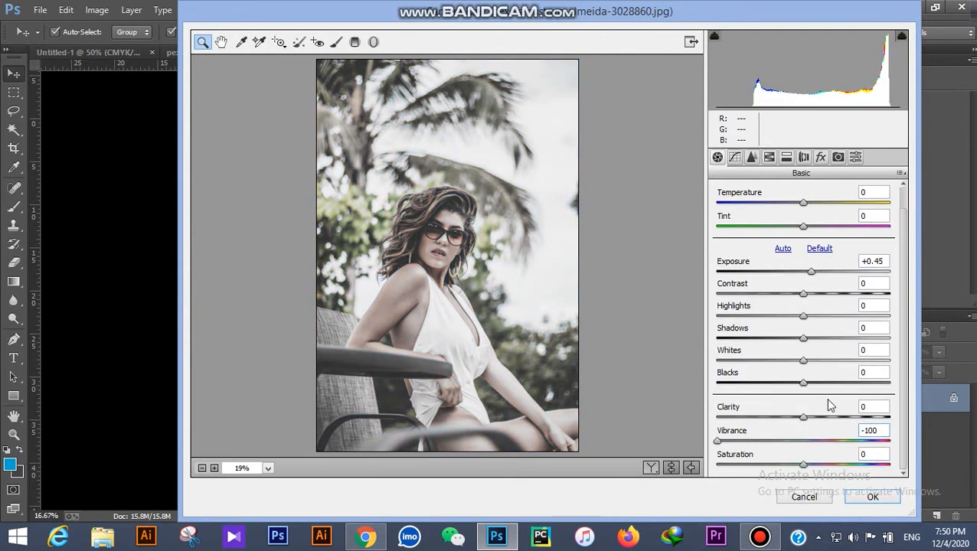
left_click_drag(804, 469, 719, 469)
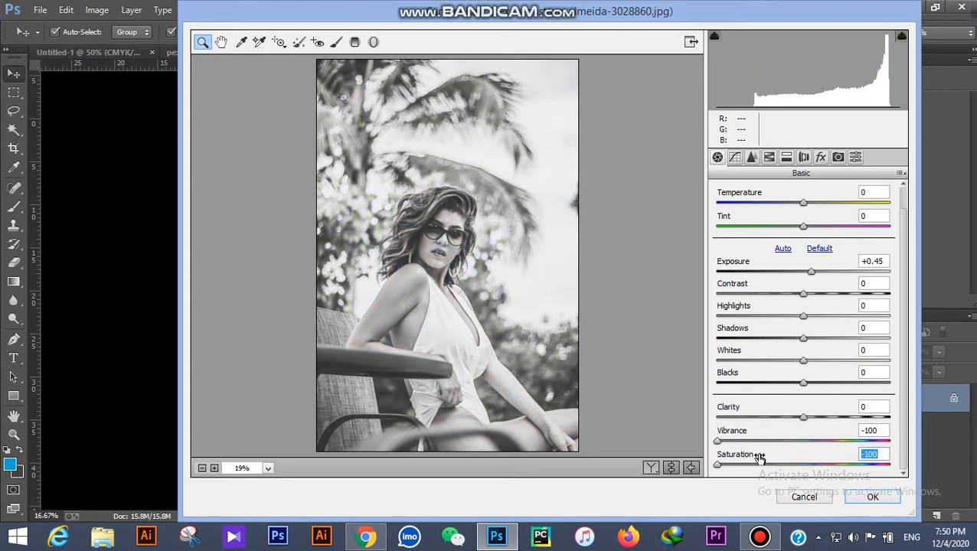
left_click_drag(802, 417, 814, 419)
left_click(873, 498)
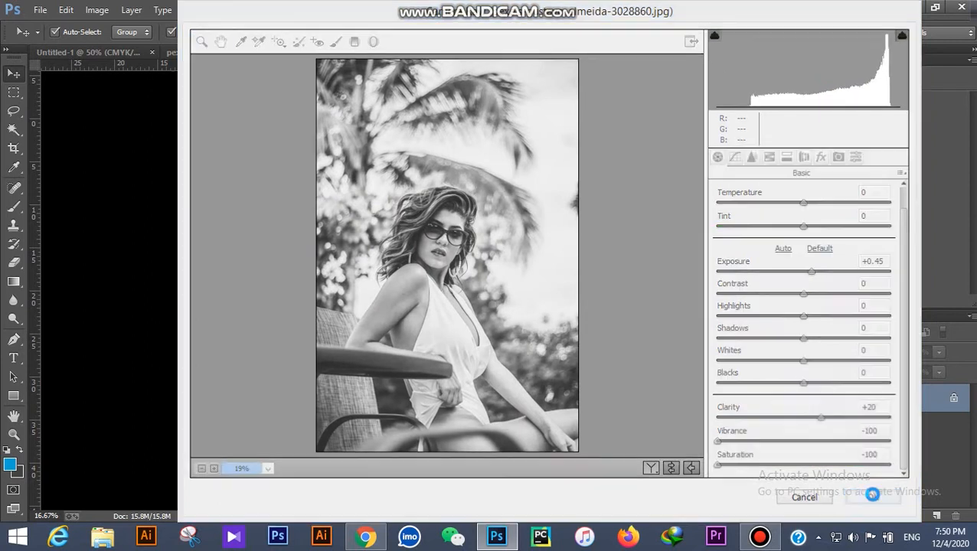
Step: Drag the grayscale photo into Untitled-1 copy, then shrink and centre it over the card
left_click(416, 52)
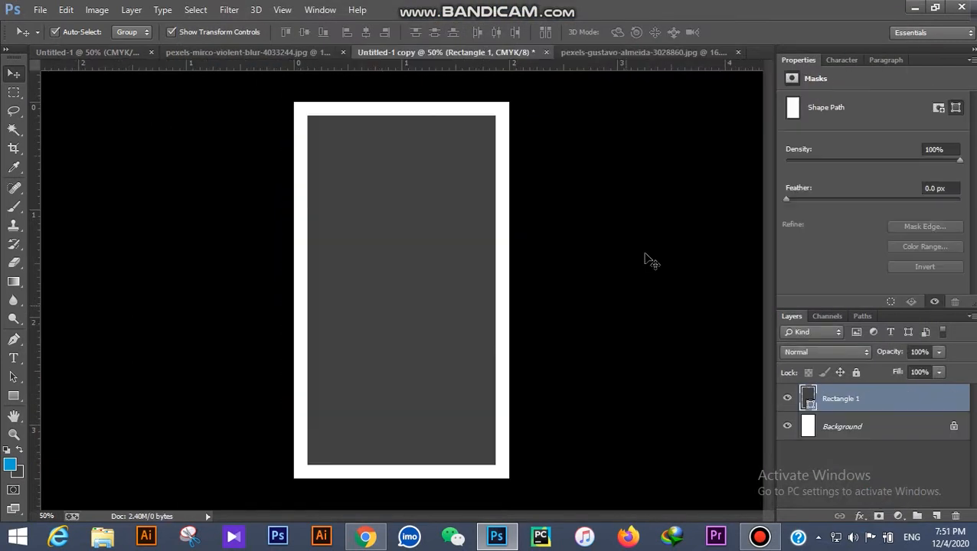
left_click(609, 52)
left_click_drag(413, 290, 427, 260)
key("ctrl+0")
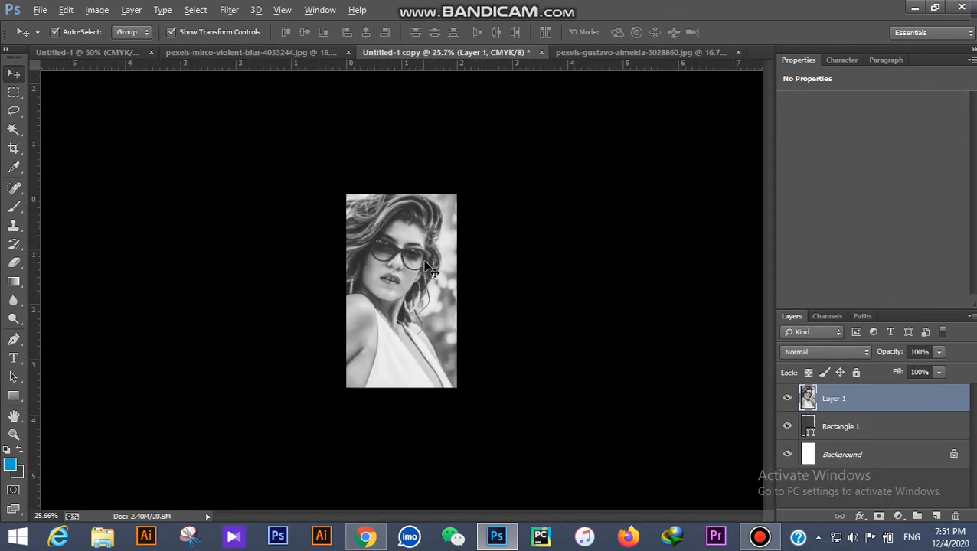
key("ctrl+t")
left_click_drag(495, 146, 431, 265)
left_click_drag(404, 301, 440, 251)
Step: Scale the photo to about 41% and clip it into the grey rectangle
left_click_drag(457, 205, 425, 265)
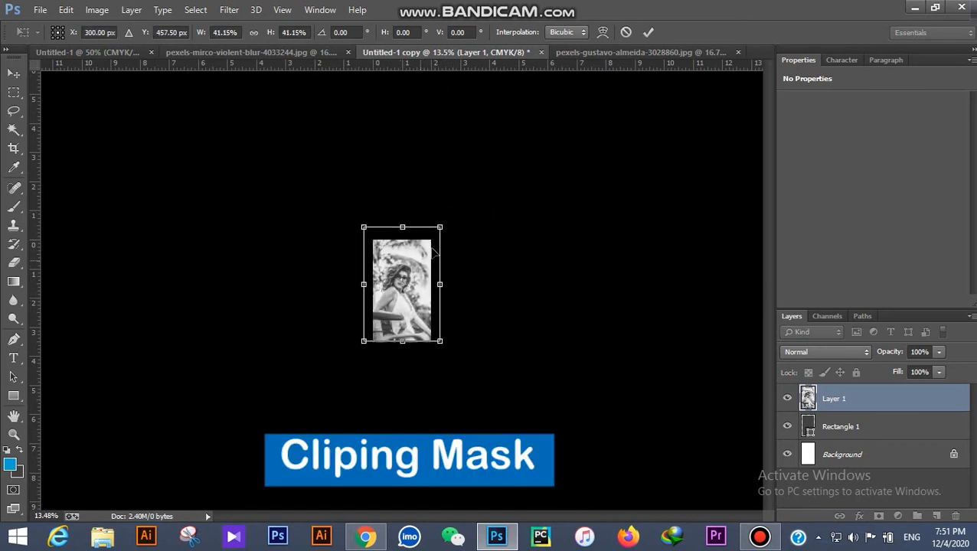
left_click(648, 32)
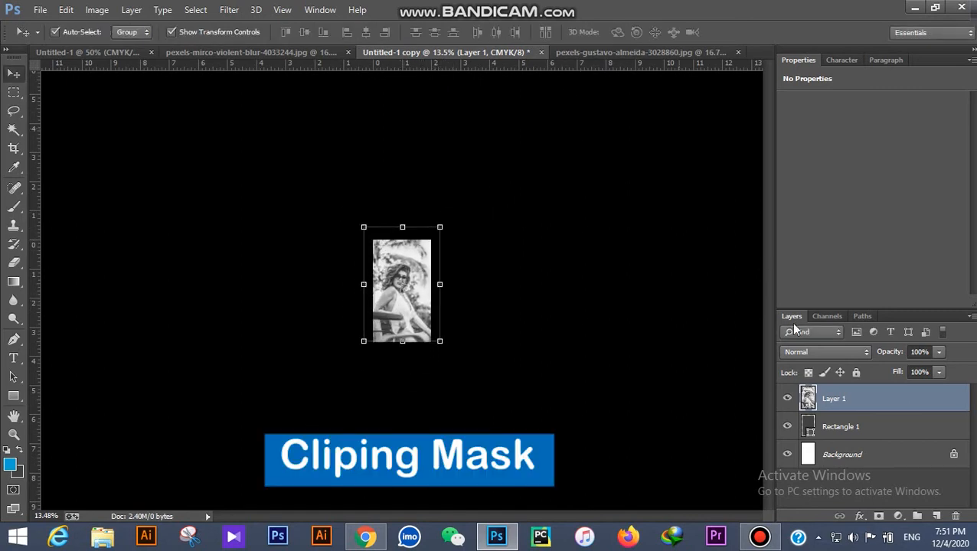
right_click(856, 409)
left_click(574, 256)
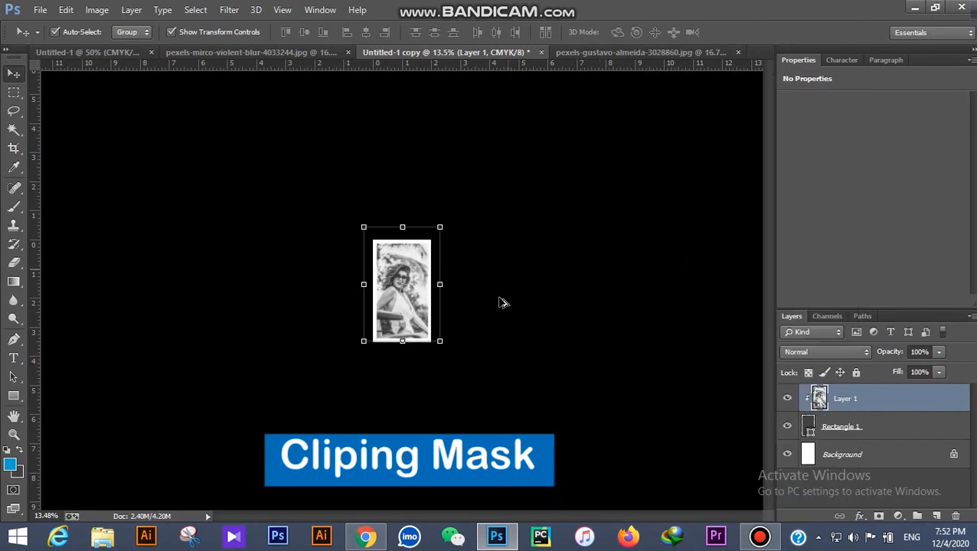
Step: Resize the clipped photo to about 87% and reposition it to fill the frame
scroll(425, 368, "up", 4)
left_click_drag(407, 351, 406, 344)
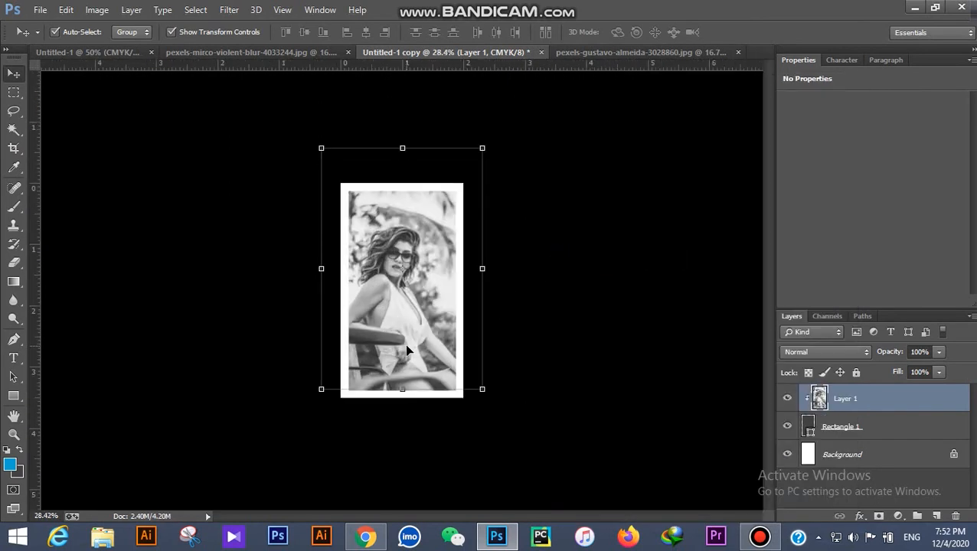
left_click_drag(486, 161, 463, 179)
left_click_drag(423, 211, 433, 209)
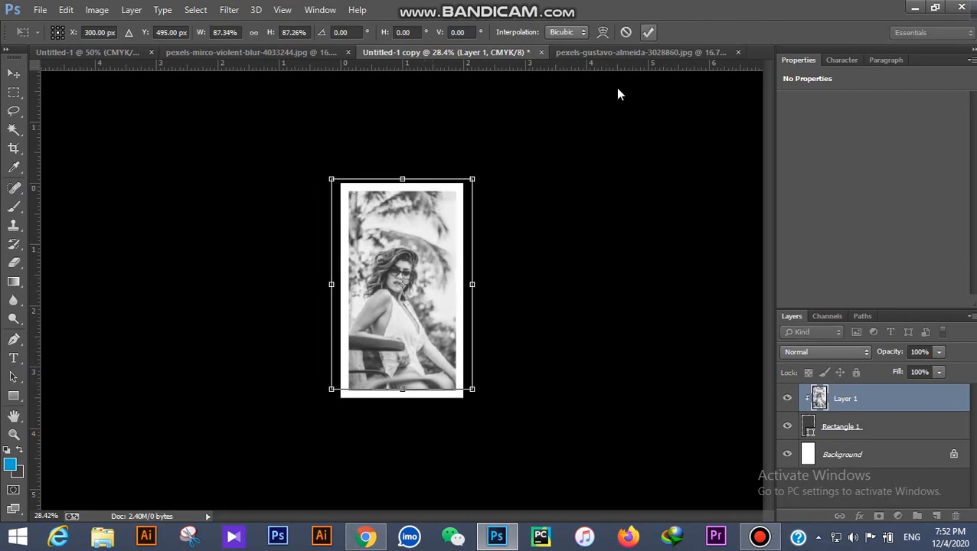
left_click(648, 34)
left_click(581, 212)
scroll(437, 279, "up", 8)
scroll(441, 315, "down", 3)
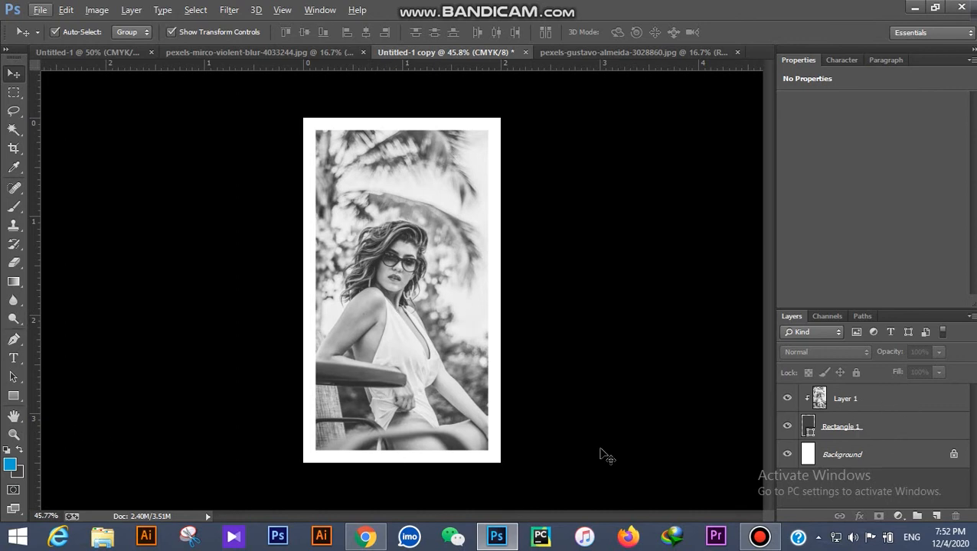
left_click(842, 429)
Step: Duplicate the grey rectangle above the photo and make the copy slightly narrower
left_click_drag(856, 428, 861, 390)
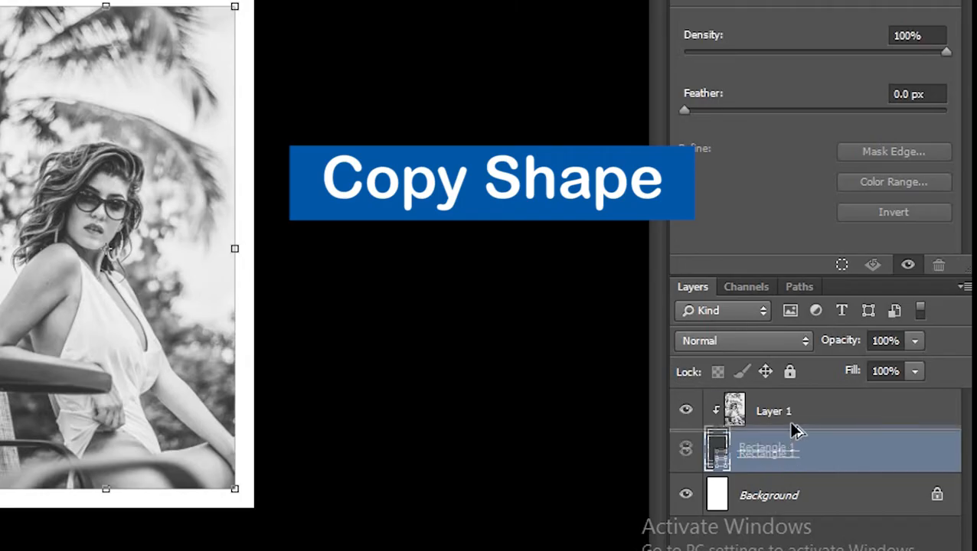
left_click_drag(796, 397, 774, 407)
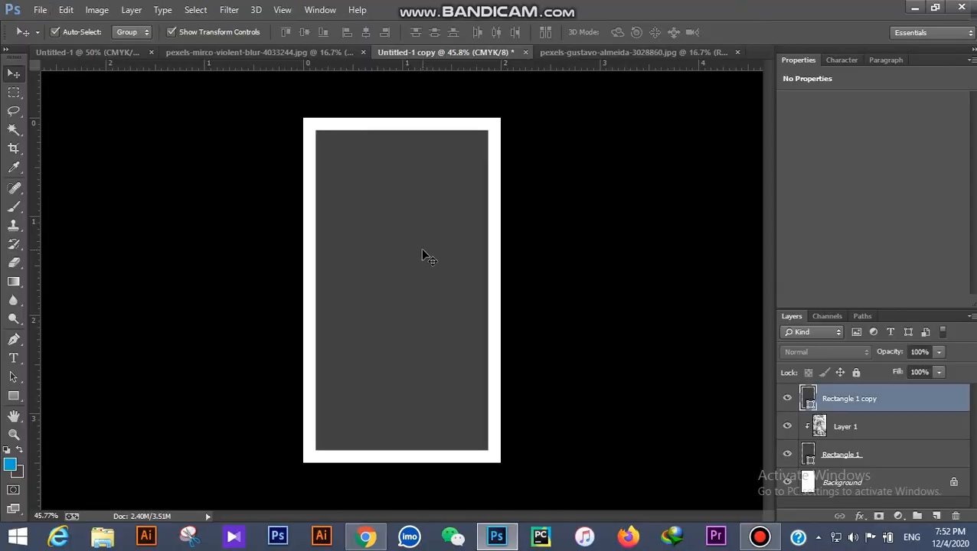
left_click(422, 253)
left_click_drag(490, 129, 480, 144)
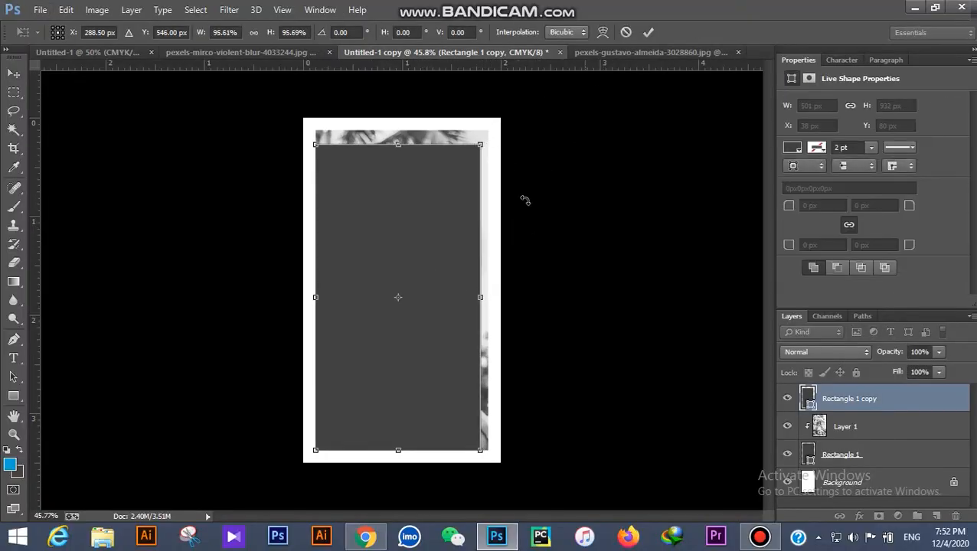
left_click_drag(485, 311, 474, 301)
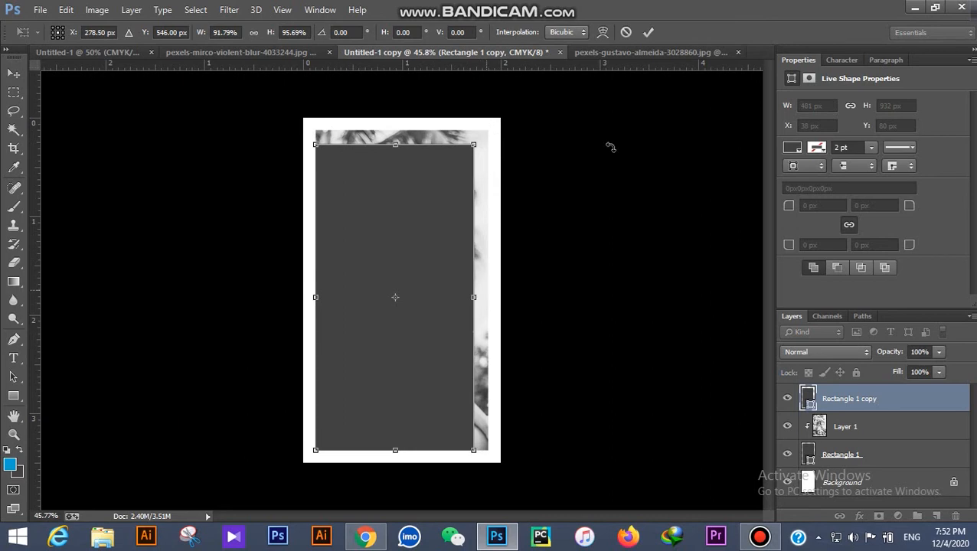
left_click(648, 32)
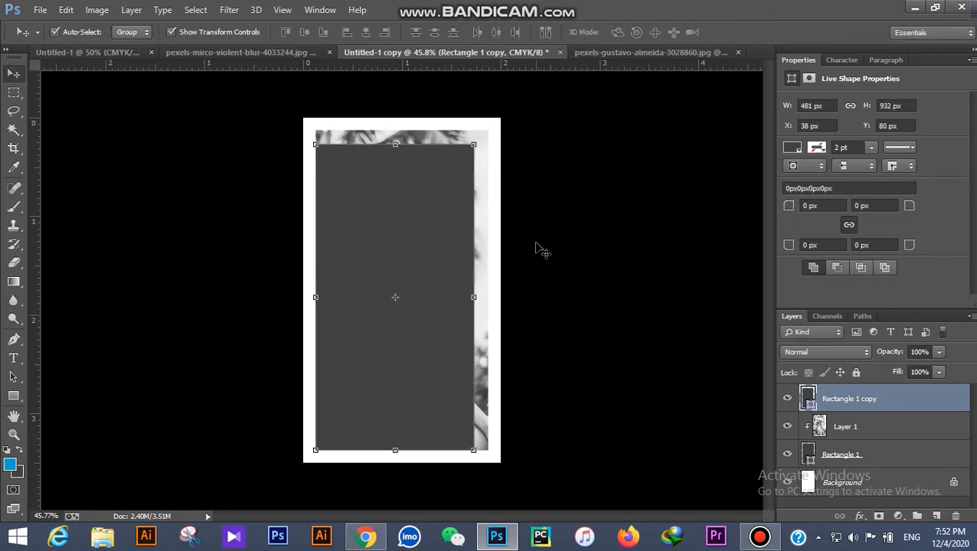
Step: Give the rectangle copy no fill and a white stroke
left_click(16, 394)
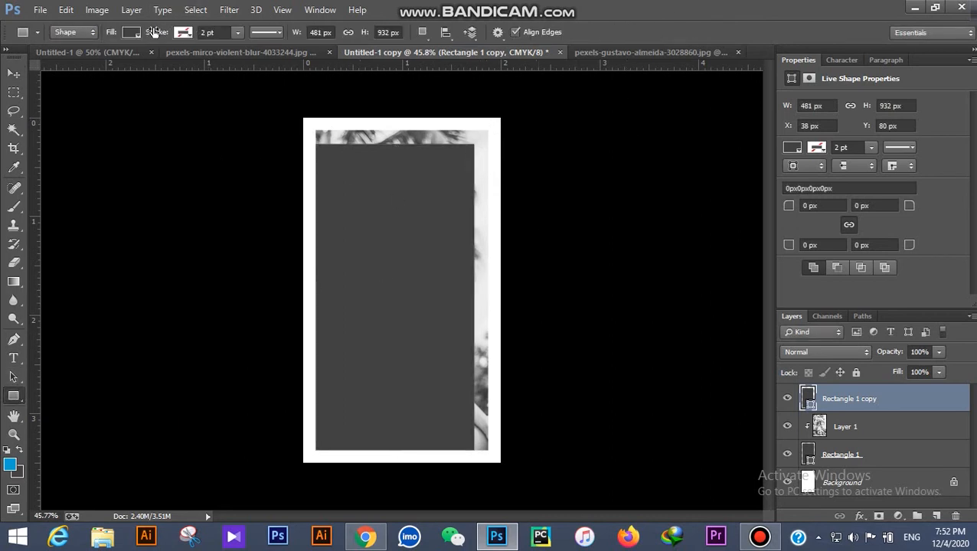
left_click(131, 32)
left_click(66, 64)
left_click(184, 32)
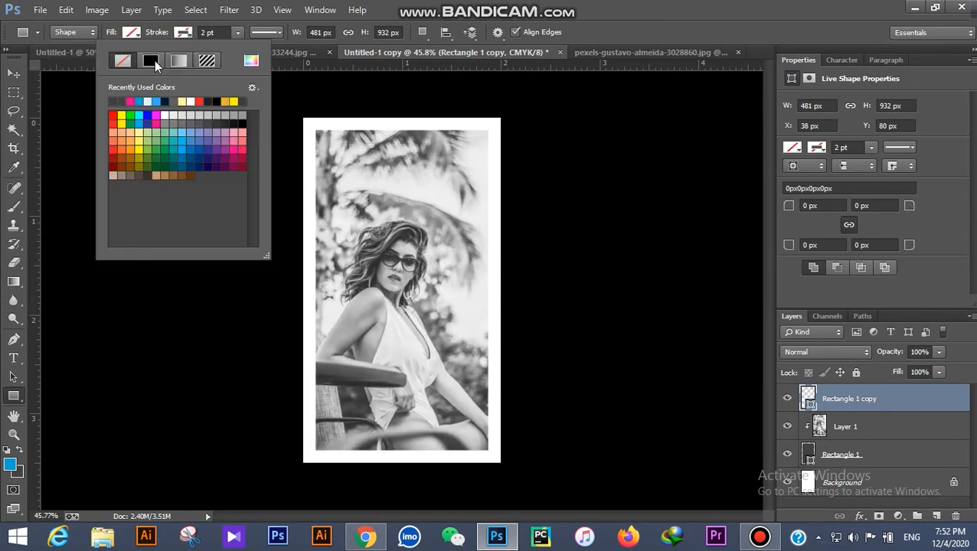
left_click(250, 61)
left_click(639, 183)
left_click_drag(638, 183, 615, 149)
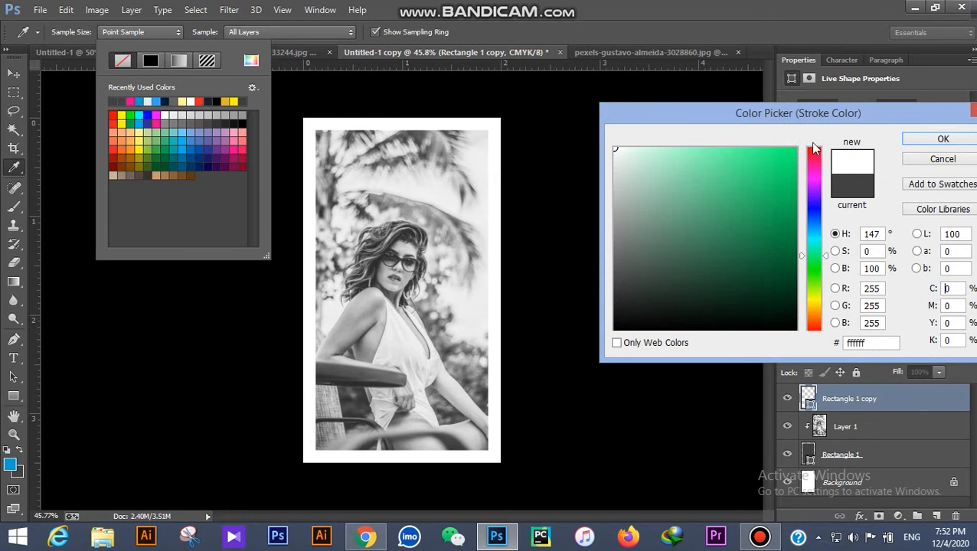
left_click(943, 139)
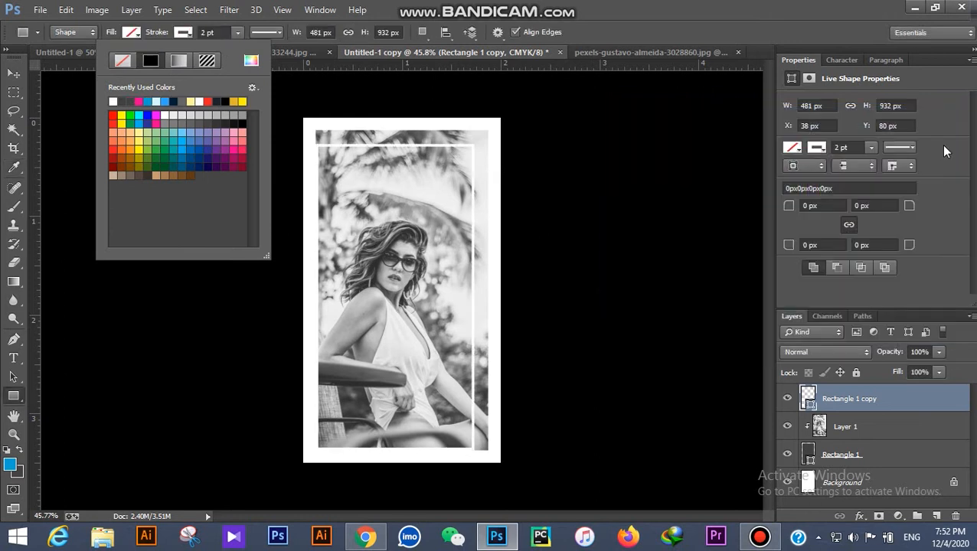
Step: Centre the white frame horizontally on the card
left_click(15, 93)
left_click_drag(254, 94, 519, 511)
key("ctrl+a")
left_click(13, 73)
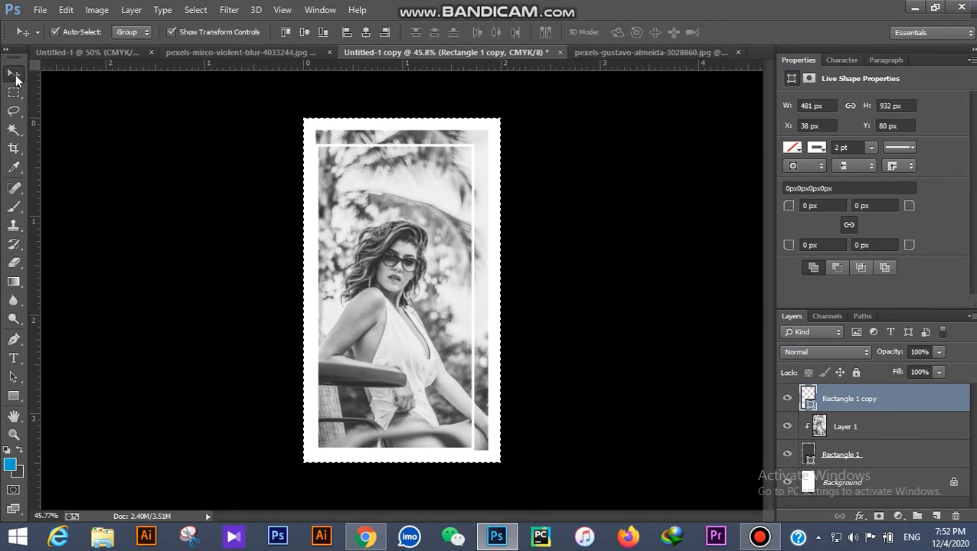
left_click(365, 31)
key("ctrl+d")
left_click(13, 358)
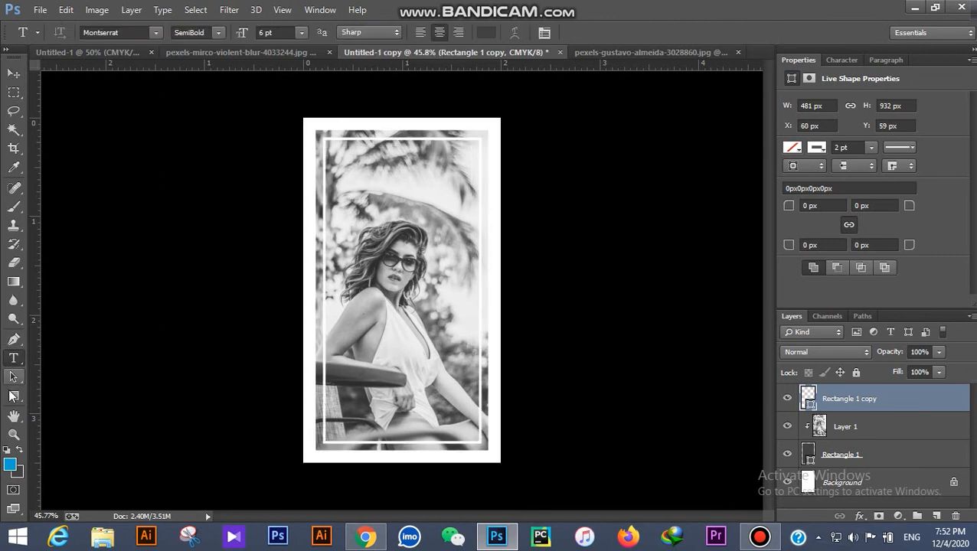
Step: Try a black stroke on the frame, then restore it to white
left_click(13, 396)
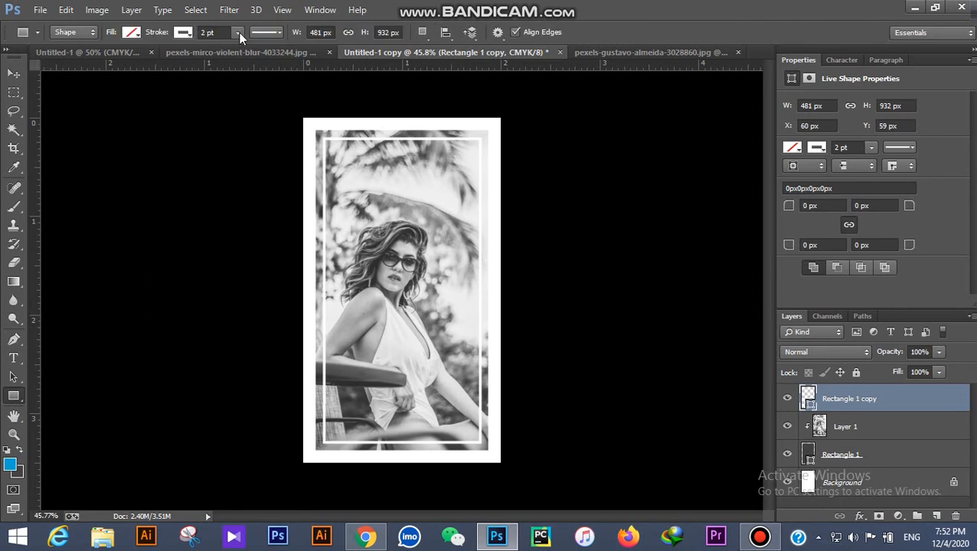
left_click(183, 34)
left_click(123, 102)
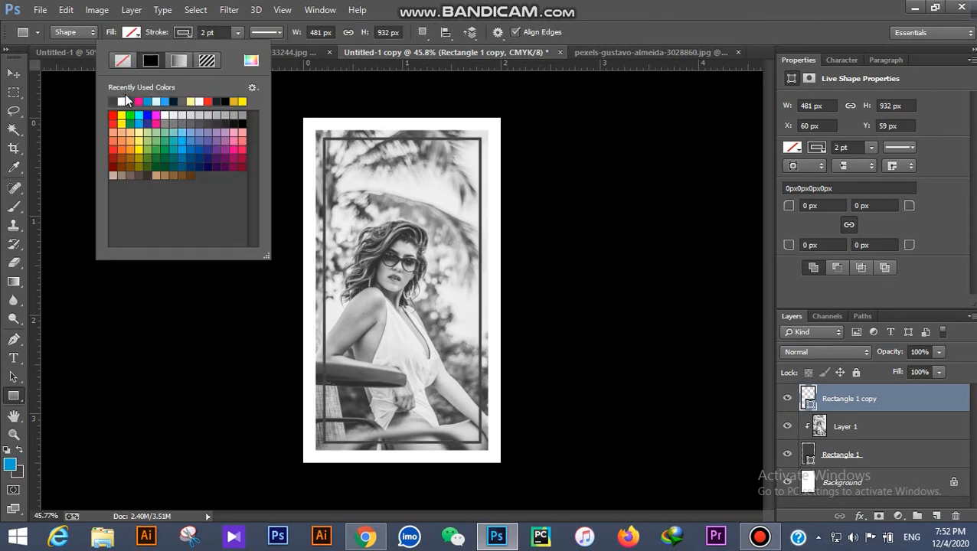
left_click(123, 102)
left_click(13, 72)
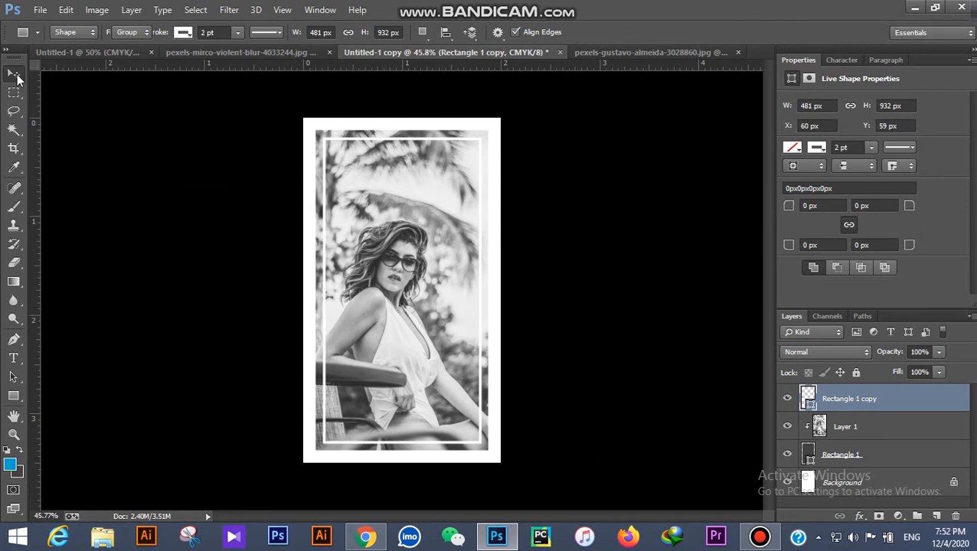
left_click(131, 163)
key("ctrl+minus")
key("ctrl+plus")
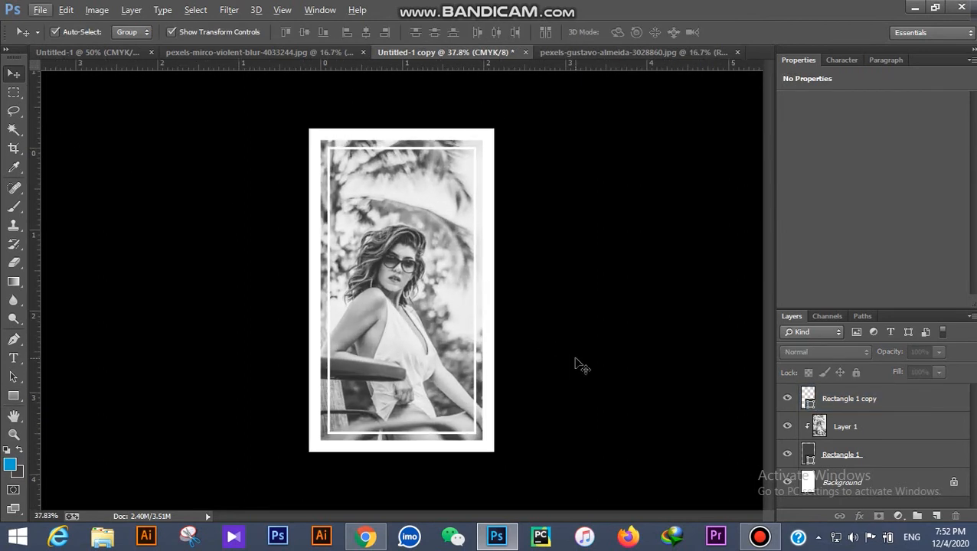
left_click(494, 369)
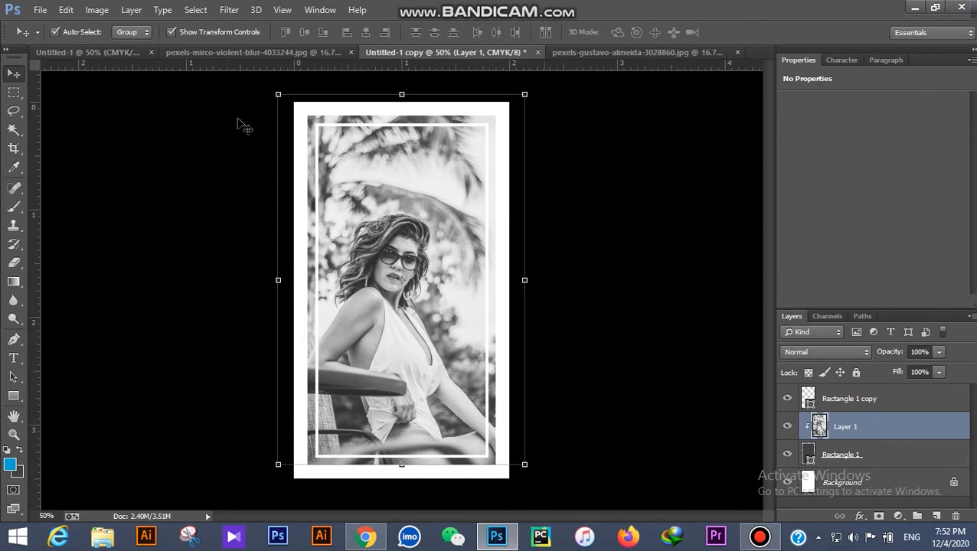
Step: Add a Hue/Saturation adjustment to Layer 1 at Hue +9, Saturation +32, Lightness +2
left_click(498, 360)
left_click(493, 360)
left_click(898, 516)
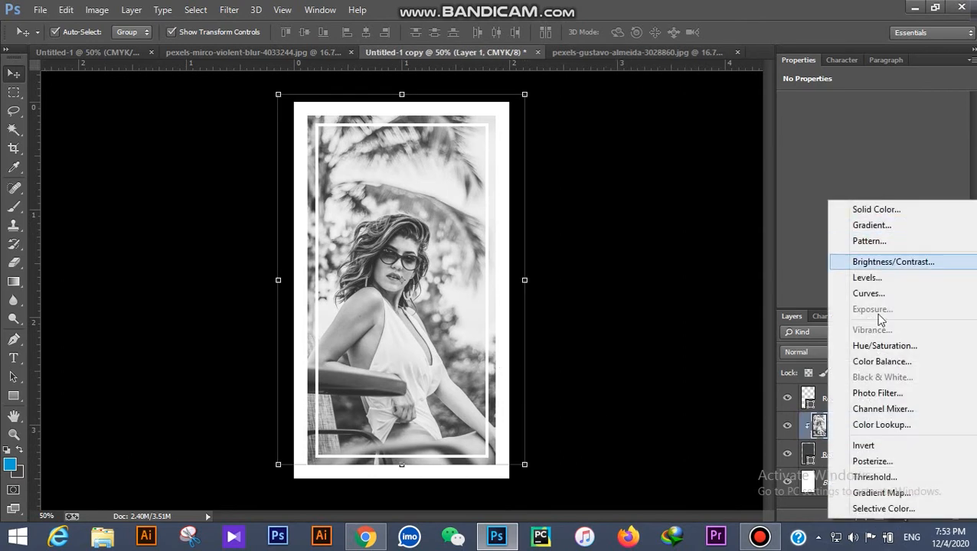
left_click(884, 346)
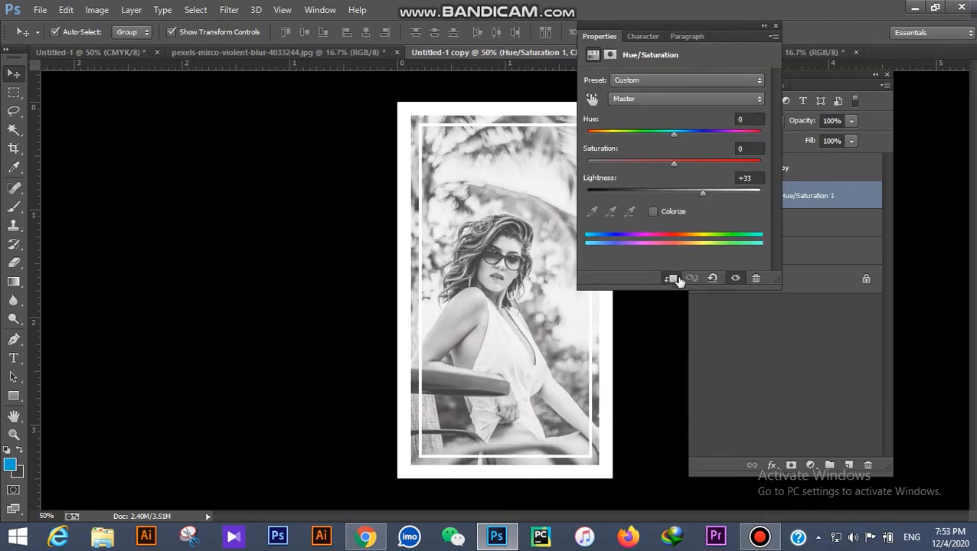
left_click_drag(698, 194, 673, 196)
left_click_drag(667, 162, 704, 167)
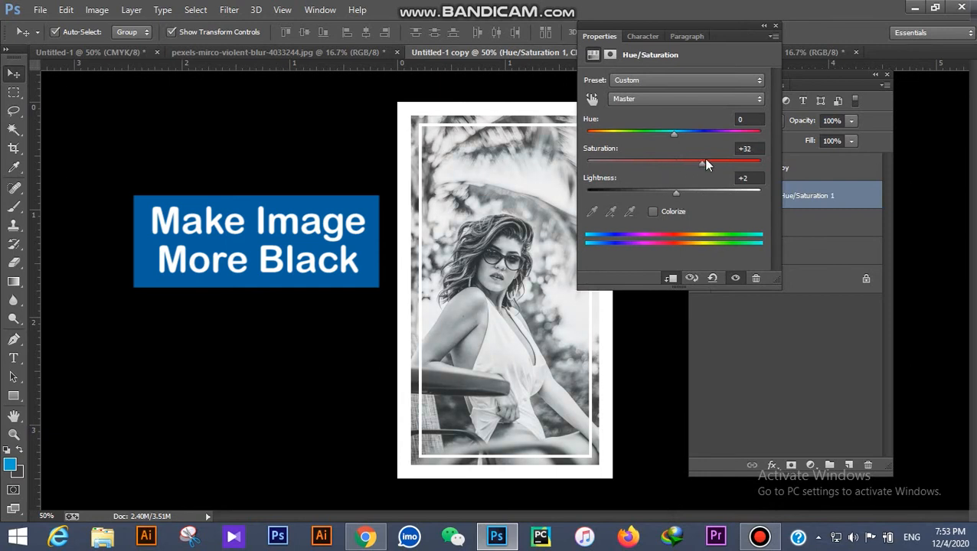
left_click_drag(669, 134, 687, 144)
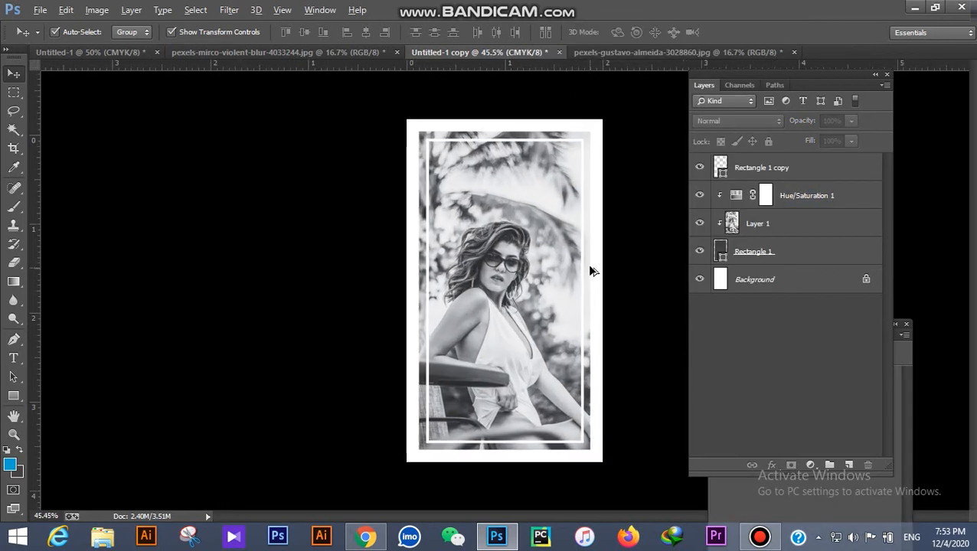
Step: Place the DC logo as an embedded image, scaled to about 76% near the top
left_click(40, 9)
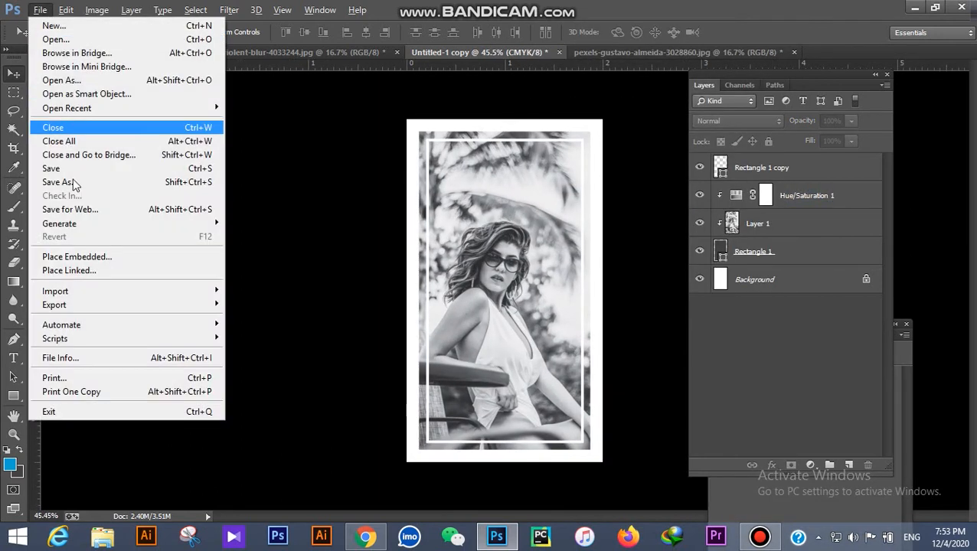
left_click(73, 258)
double_click(383, 142)
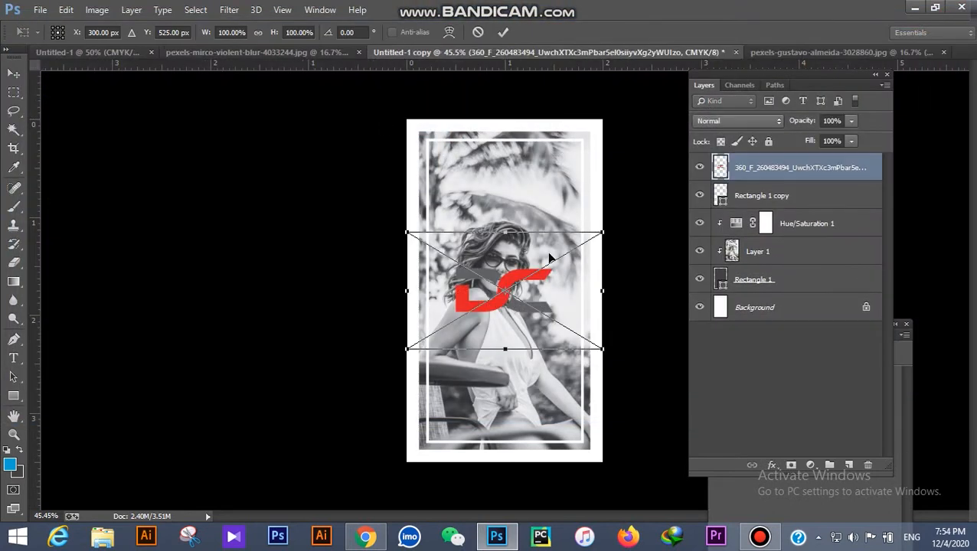
left_click_drag(556, 241, 543, 139)
left_click_drag(591, 228, 543, 200)
left_click_drag(504, 171, 538, 191)
left_click(503, 32)
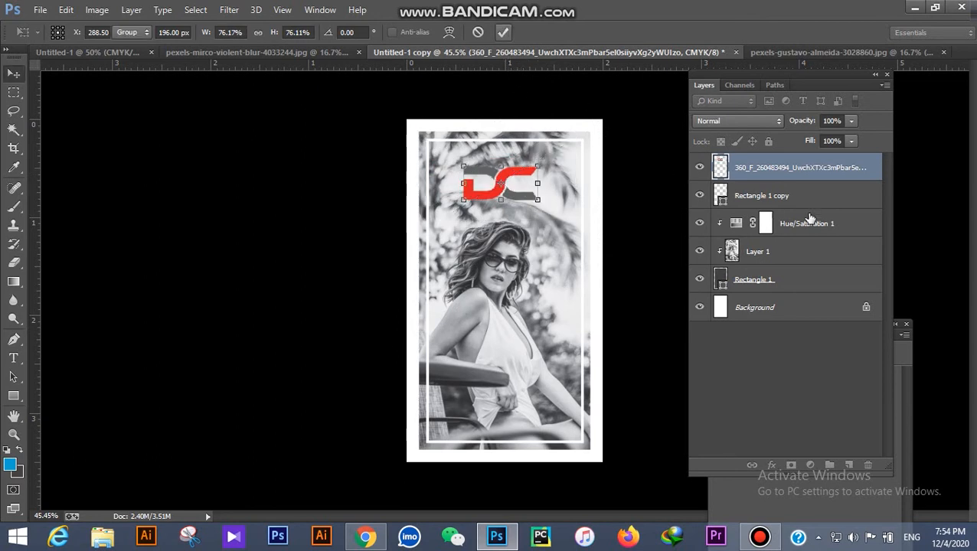
Step: Give the DC logo a white Color Overlay layer style
double_click(875, 180)
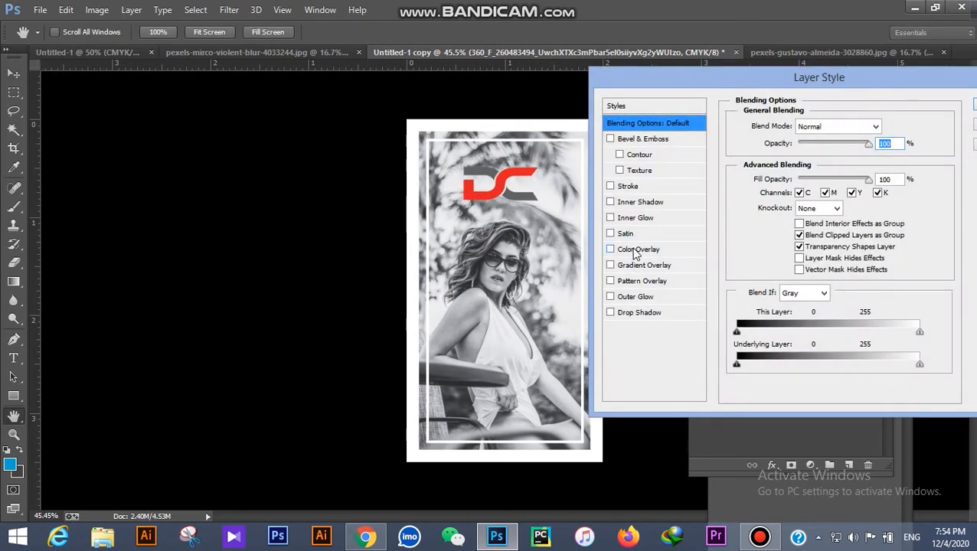
left_click(636, 250)
left_click(885, 126)
left_click(615, 148)
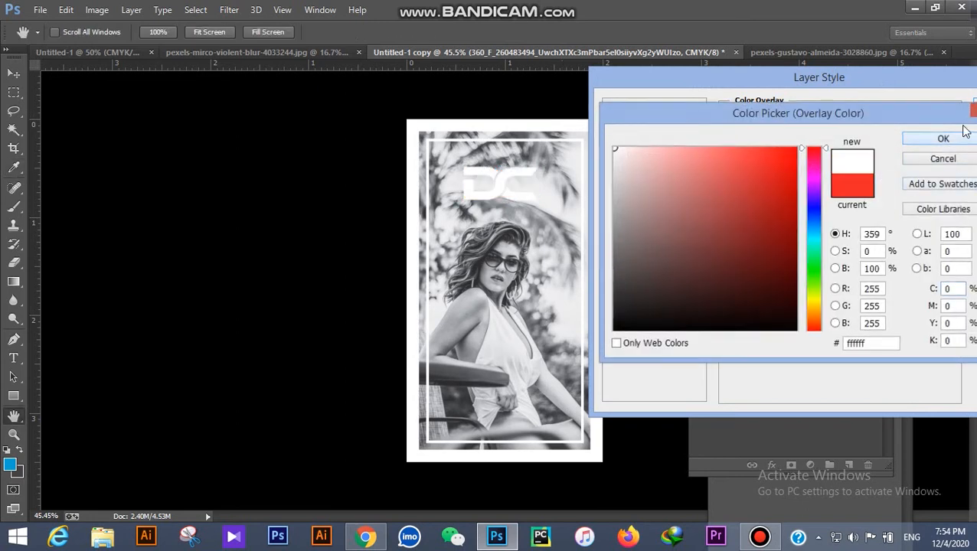
left_click(943, 139)
key("Return")
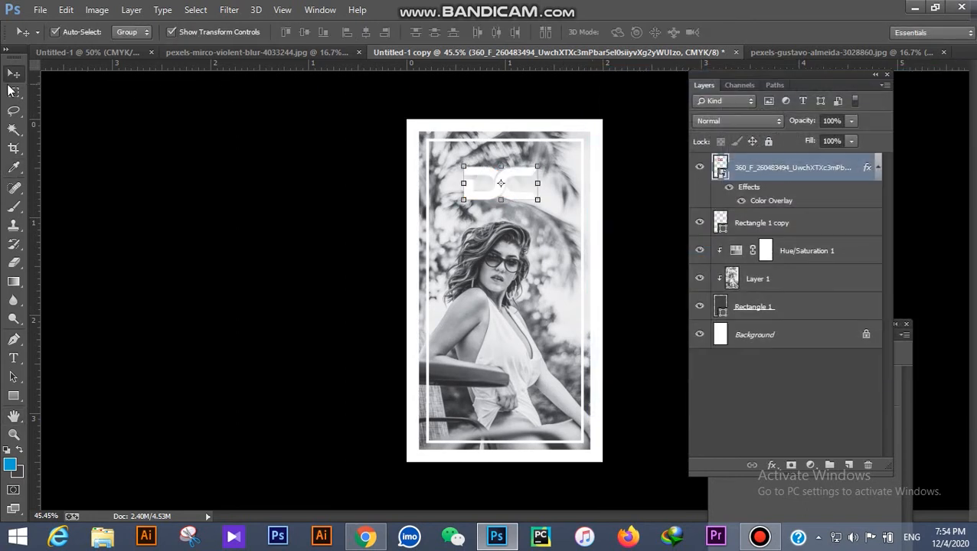
Step: Centre the DC logo horizontally within a top-half marquee selection of the card
left_click(14, 92)
left_click_drag(404, 111, 736, 270)
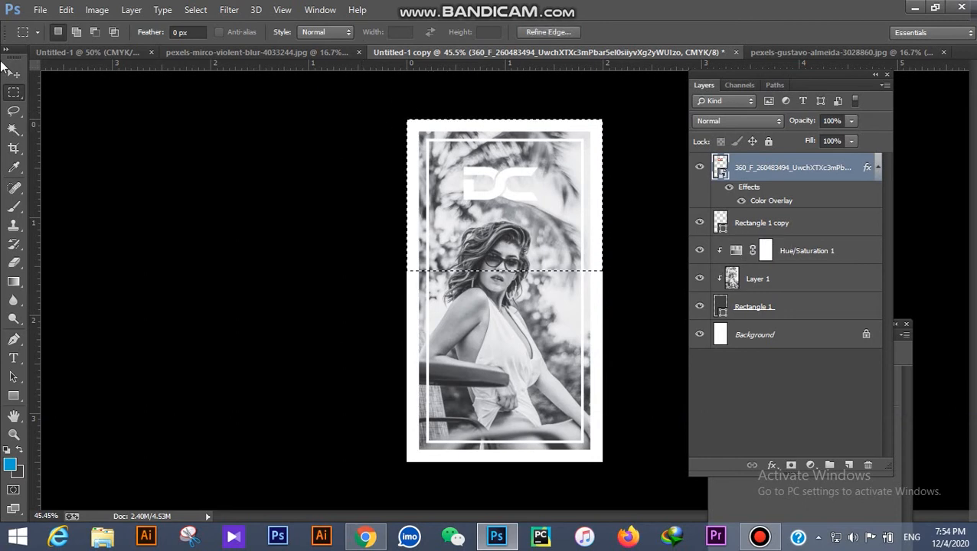
left_click(14, 73)
left_click(366, 32)
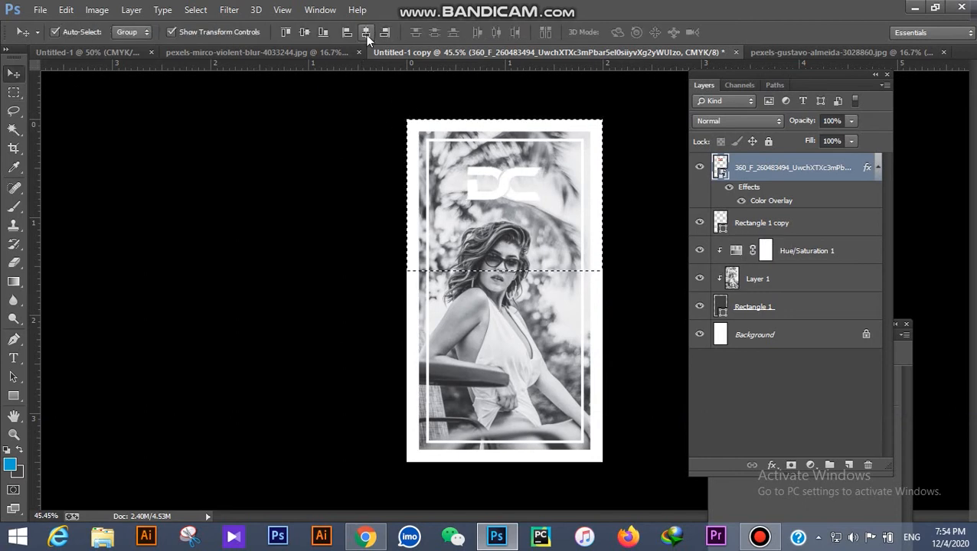
key("ctrl+d")
Step: Nudge the DC logo slightly upward, then select the photo layer, Layer 1
left_click(292, 156)
scroll(126, 232, "down", 3)
scroll(536, 260, "up", 2)
left_click(499, 151)
left_click_drag(498, 151, 501, 143)
left_click(535, 234)
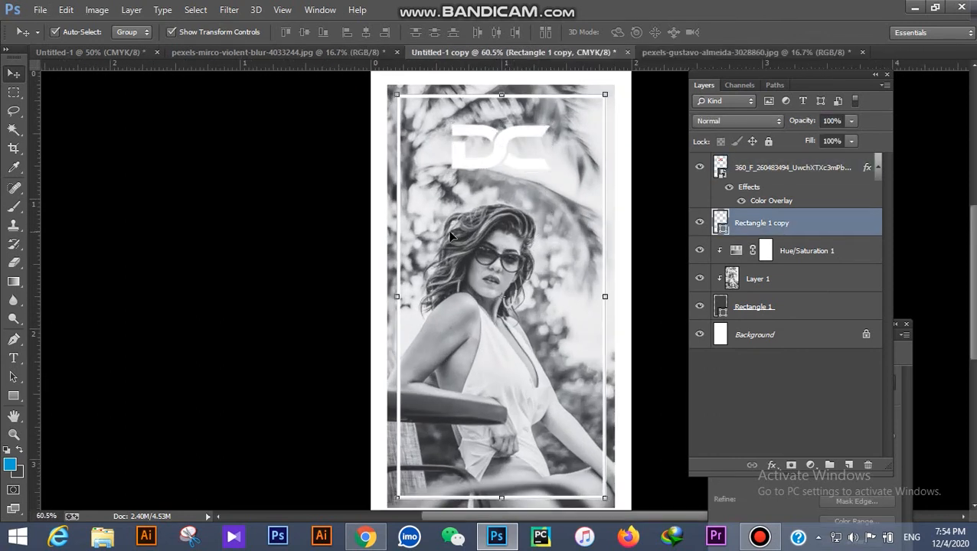
scroll(404, 245, "down", 1)
left_click(275, 285)
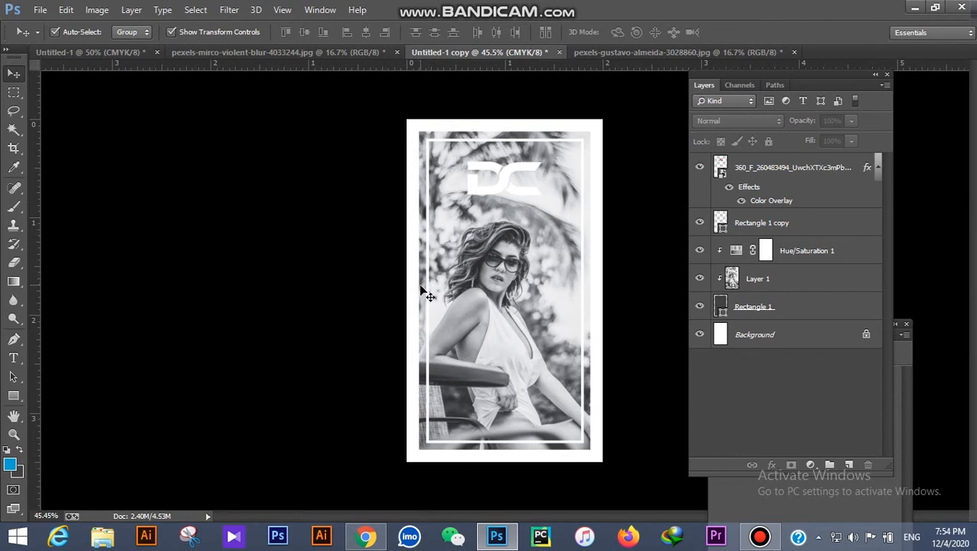
left_click(426, 293)
scroll(366, 322, "down", 3)
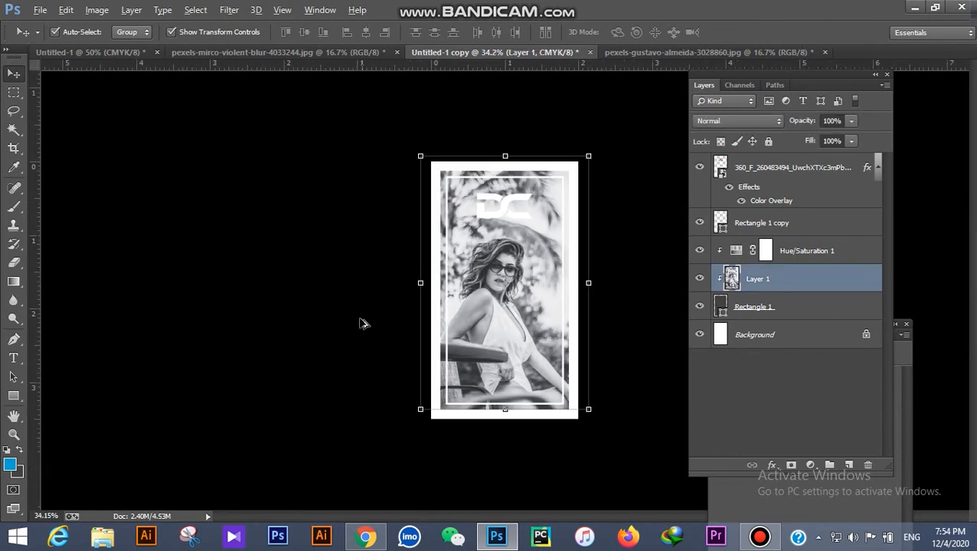
Step: Add a gradient layer mask fading Layer 1's top and set its opacity to 60%
scroll(446, 326, "up", 4)
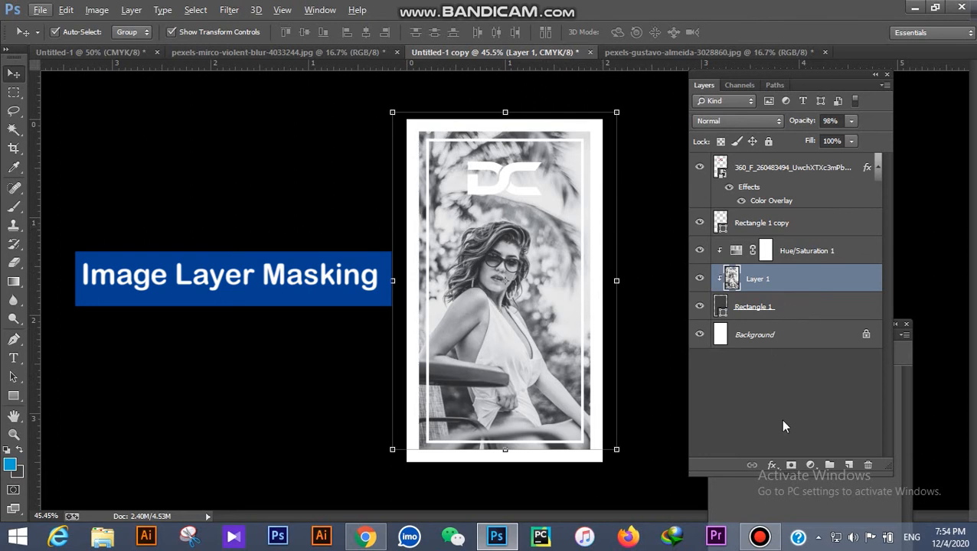
left_click(790, 467)
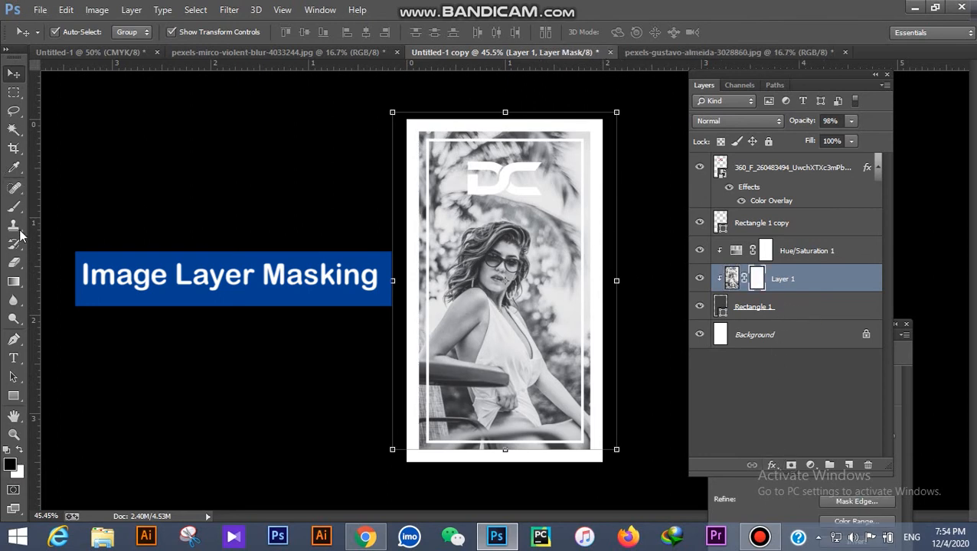
left_click(14, 281)
left_click_drag(512, 93, 510, 207)
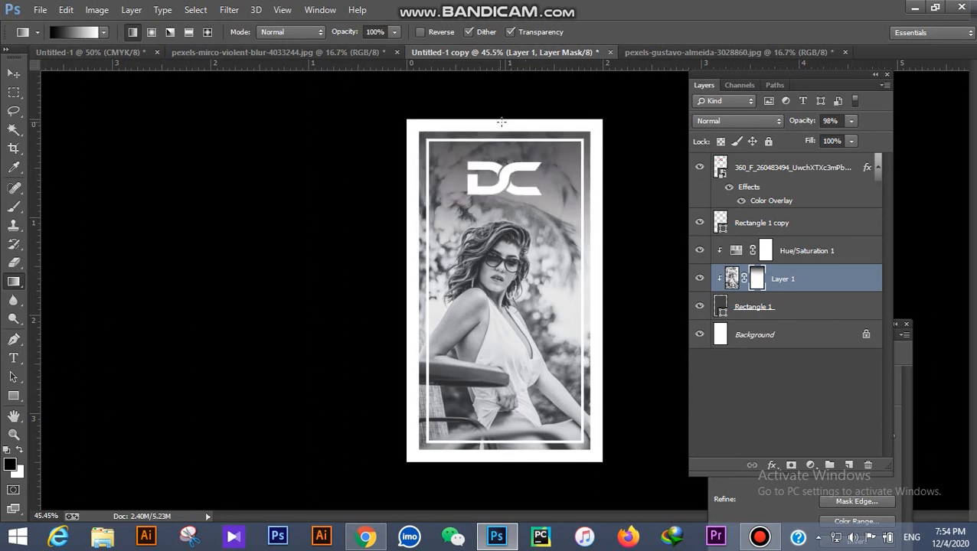
left_click_drag(807, 125, 783, 130)
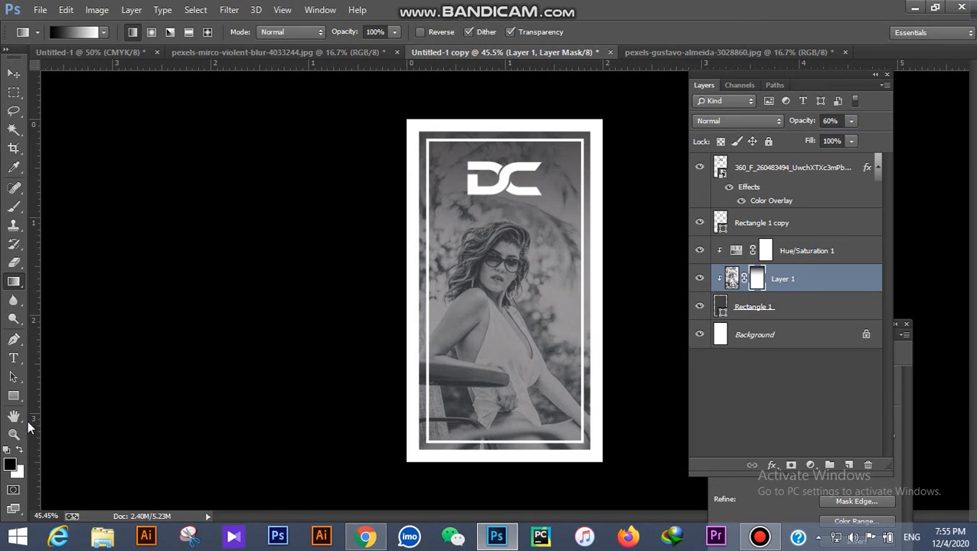
left_click(17, 344)
Step: Type the line 'Say Connect With' near the photo's bottom and colour it white
left_click(15, 359)
scroll(528, 372, "up", 5)
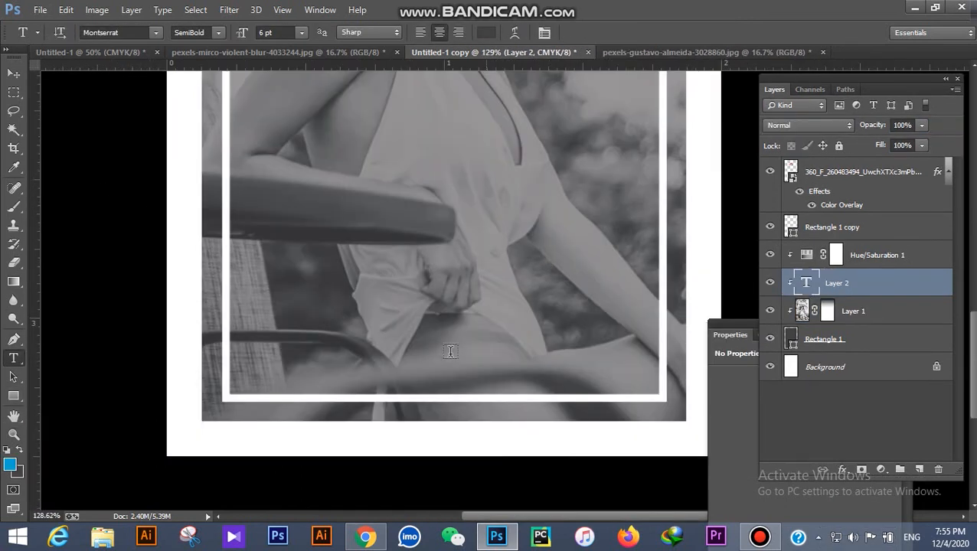
scroll(450, 350, "down", 5)
scroll(456, 364, "up", 4)
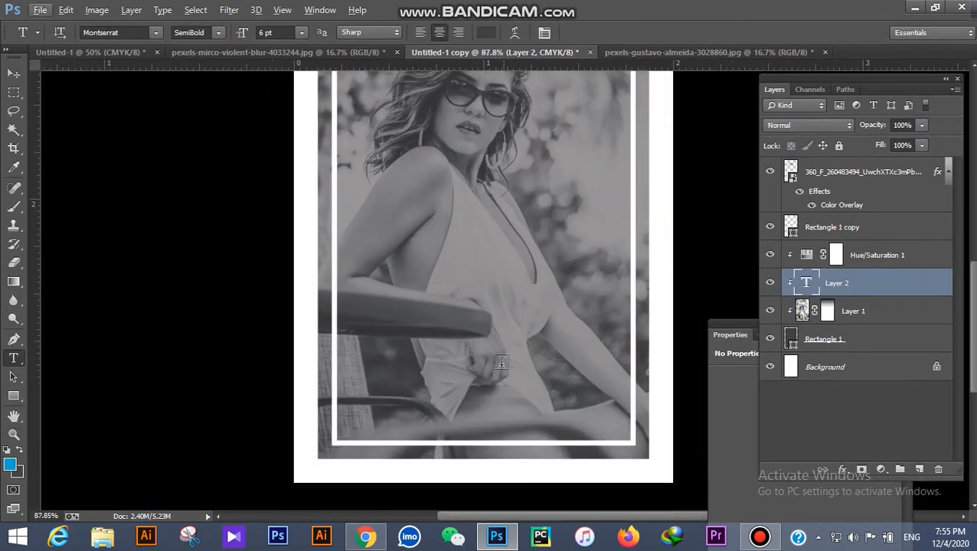
scroll(457, 367, "up", 3)
left_click(414, 358)
type("Sev")
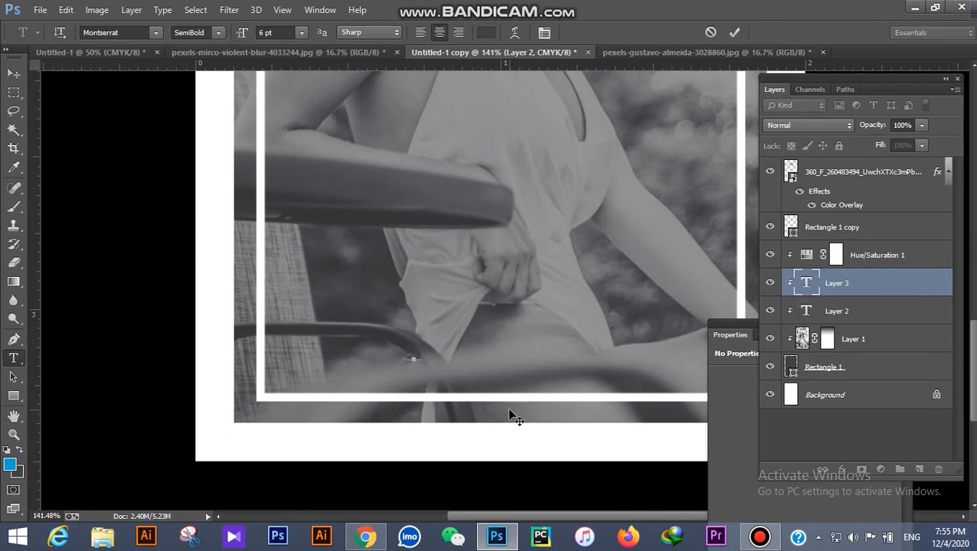
type(" Connect With")
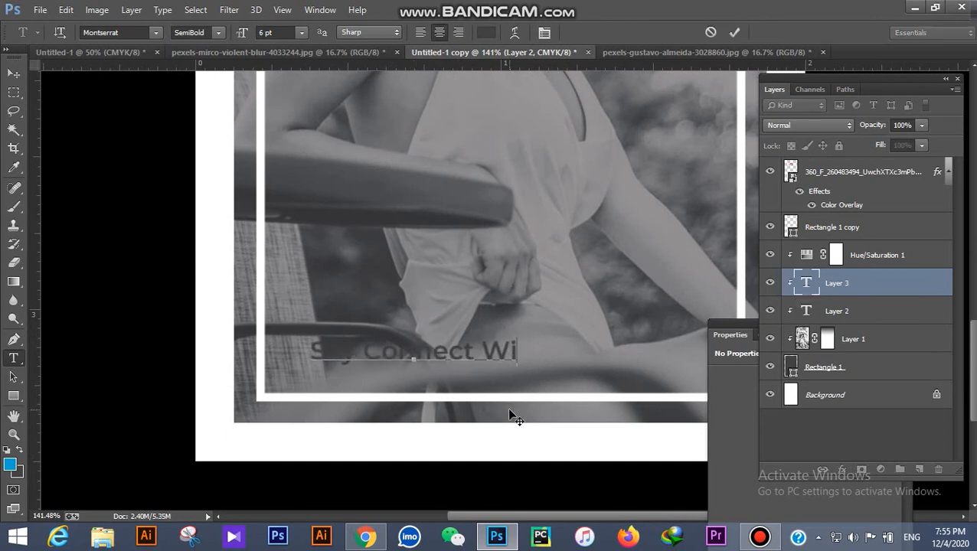
key("ctrl+a")
left_click(485, 33)
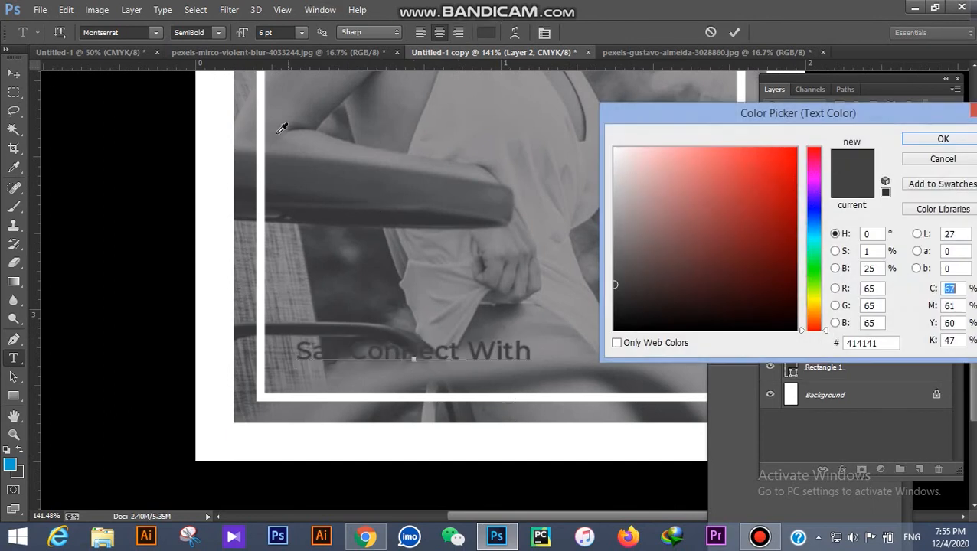
left_click(220, 163)
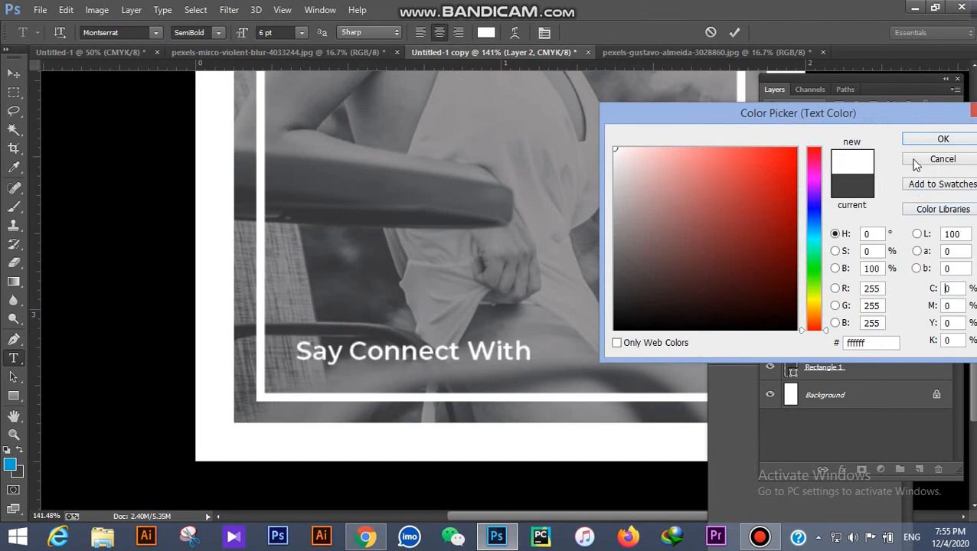
left_click(939, 139)
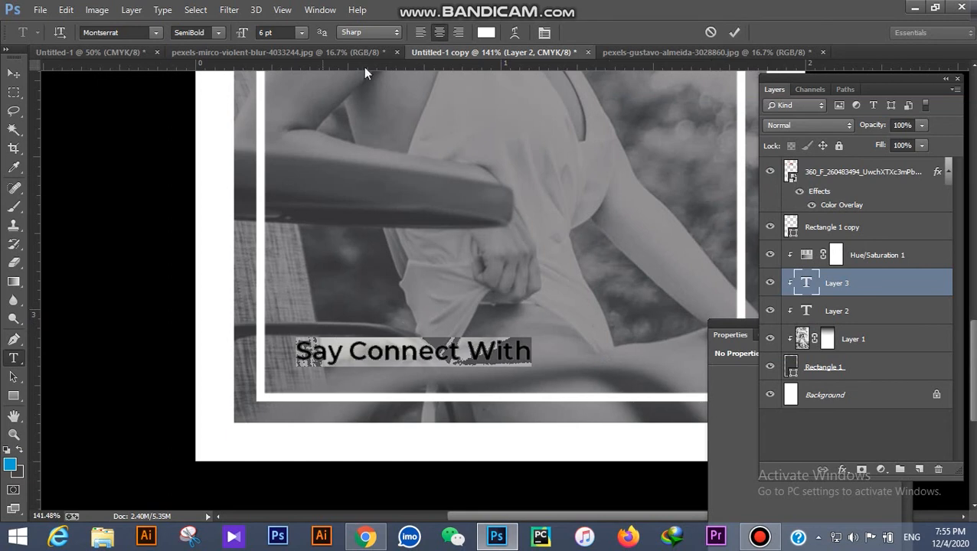
Step: Centre the tagline horizontally on the card using a marquee selection and Align
left_click(13, 91)
left_click_drag(187, 247, 873, 464)
left_click(13, 73)
left_click(366, 32)
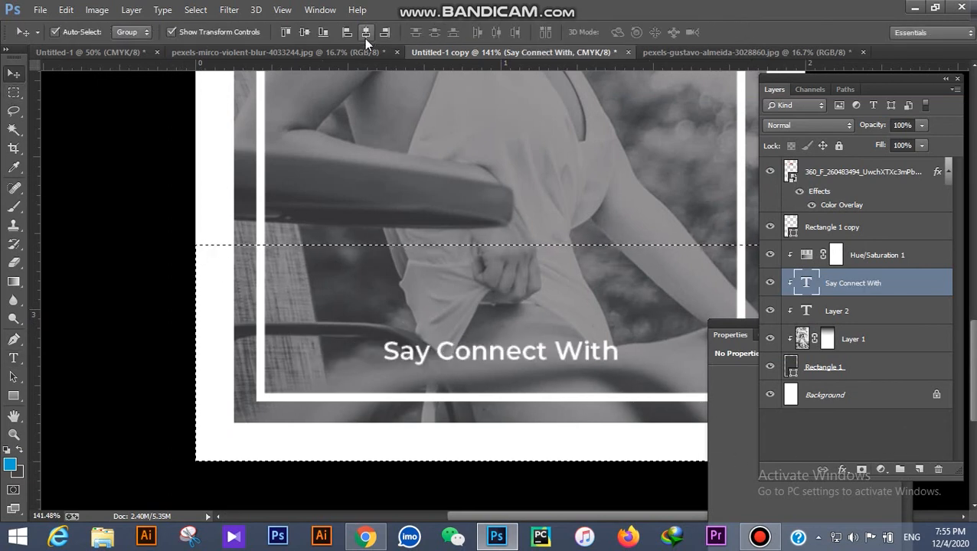
key("ctrl+d")
left_click(106, 262)
scroll(230, 334, "down", 13)
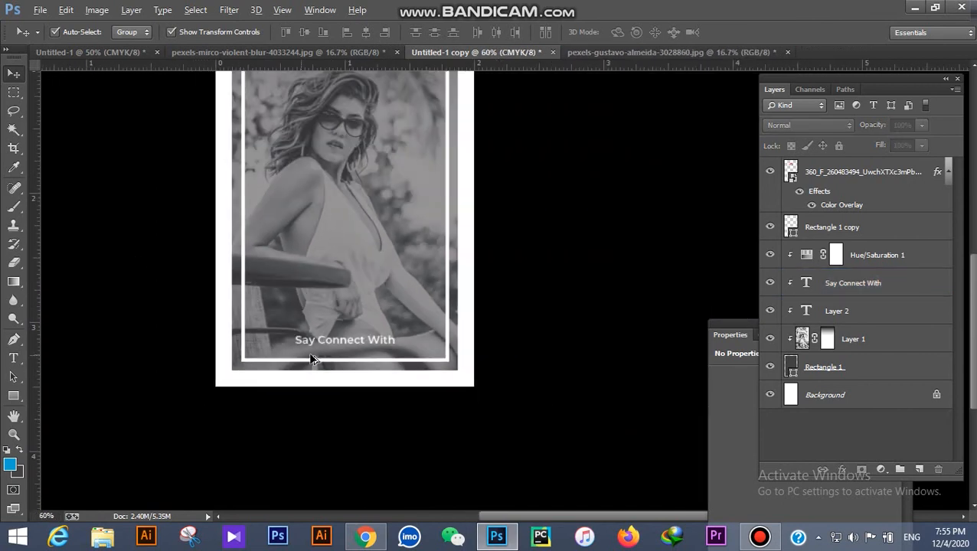
key("ctrl+plus")
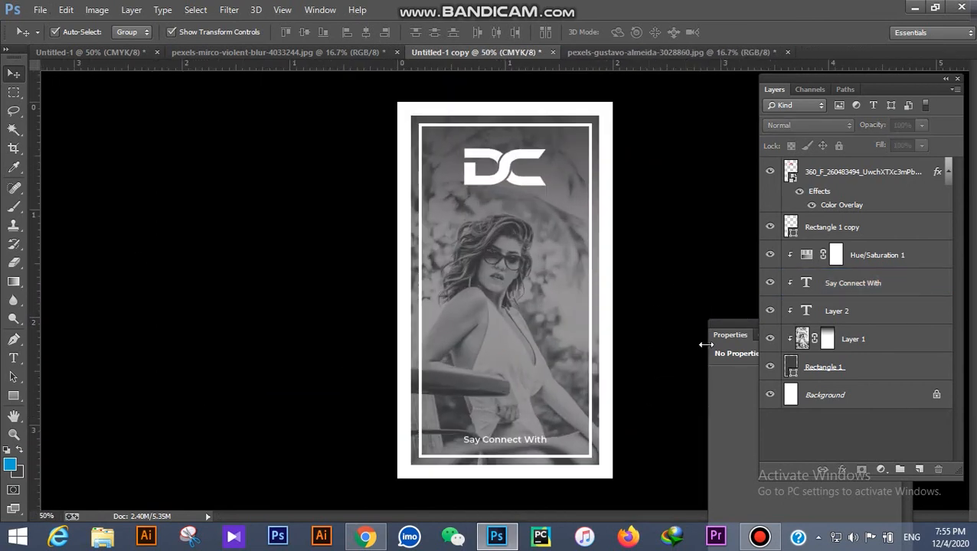
left_click_drag(728, 324, 899, 384)
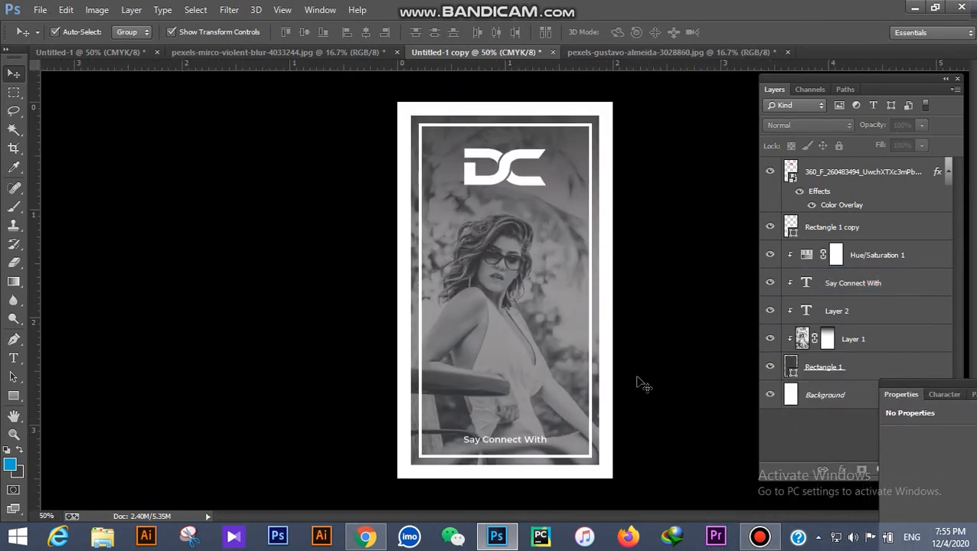
Step: Recolour the word 'Connect' in the tagline black
key("t")
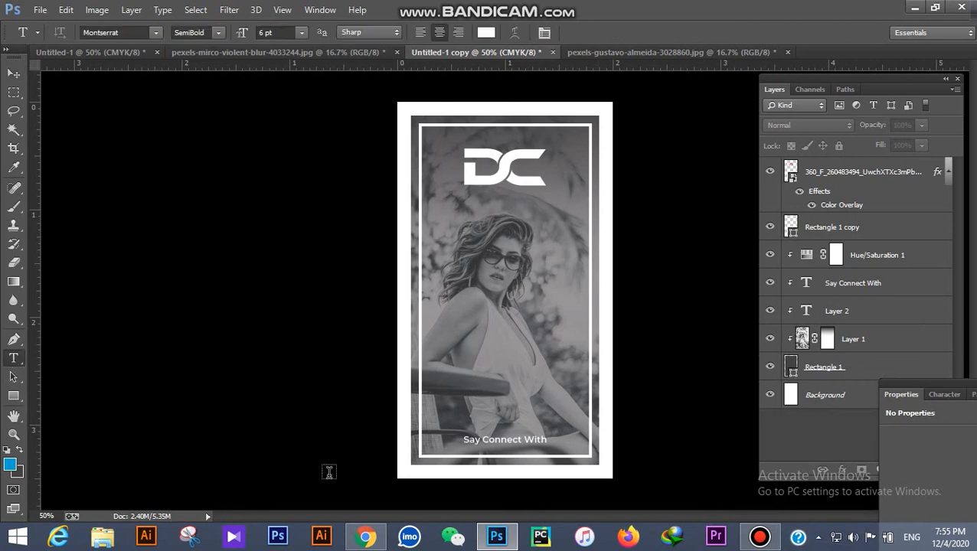
scroll(536, 456, "up", 3)
left_click_drag(517, 453, 458, 453)
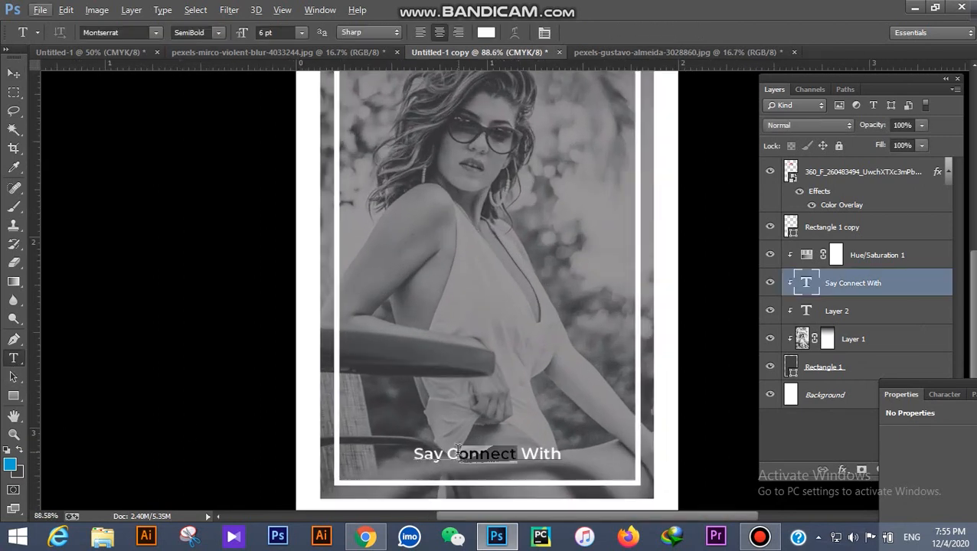
left_click(487, 33)
left_click(638, 290)
left_click_drag(639, 290, 612, 366)
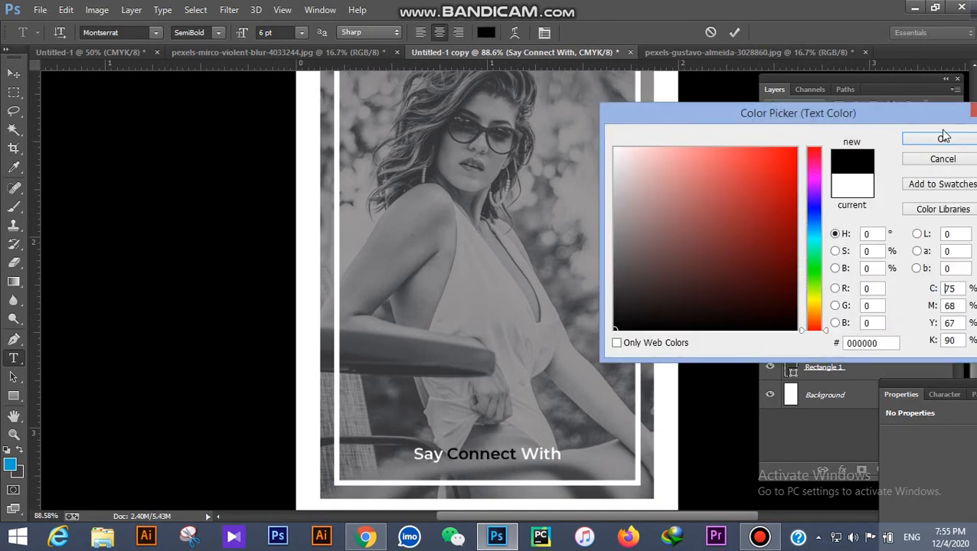
left_click(942, 140)
left_click(13, 72)
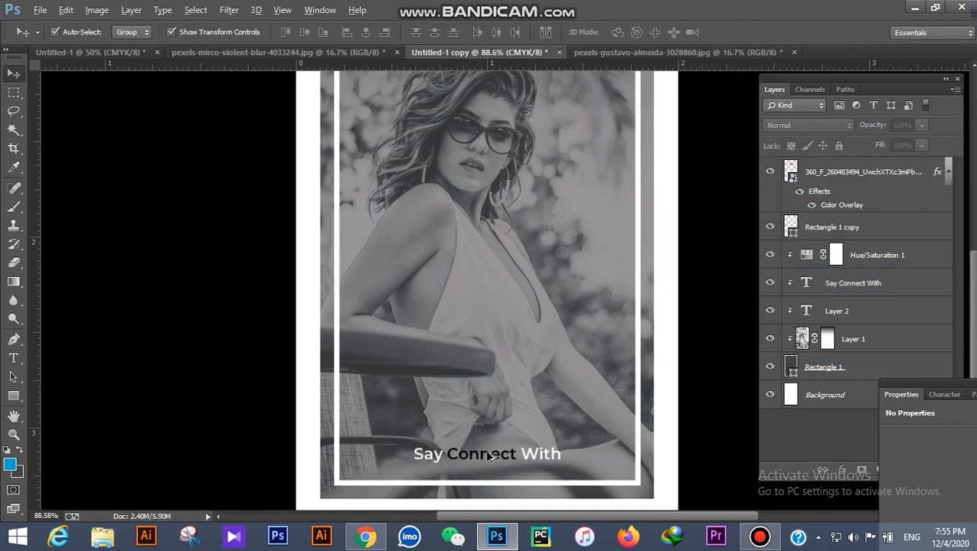
Step: Lock all on the frame rectangle layer, Rectangle 1 copy
scroll(529, 465, "down", 4)
key("alt")
left_click(528, 413)
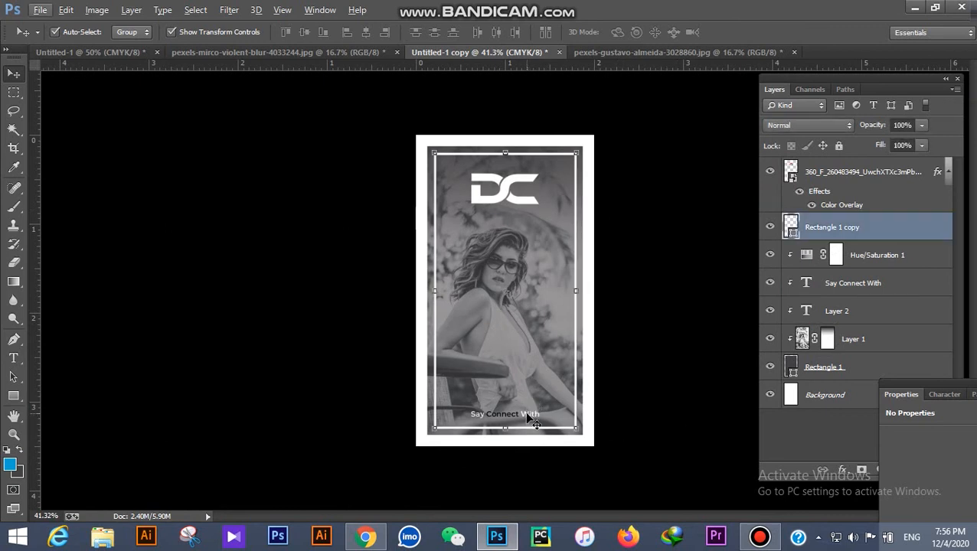
left_click(632, 147)
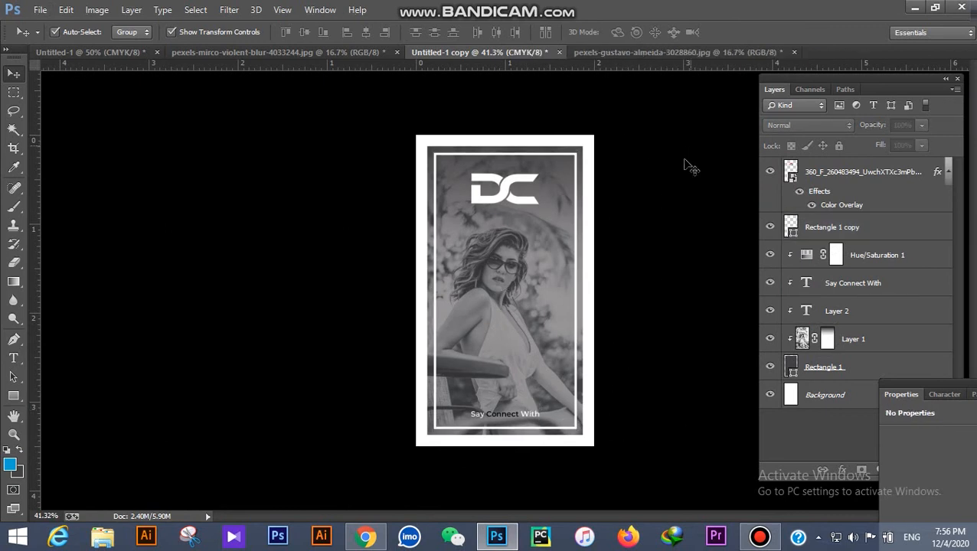
left_click(550, 307)
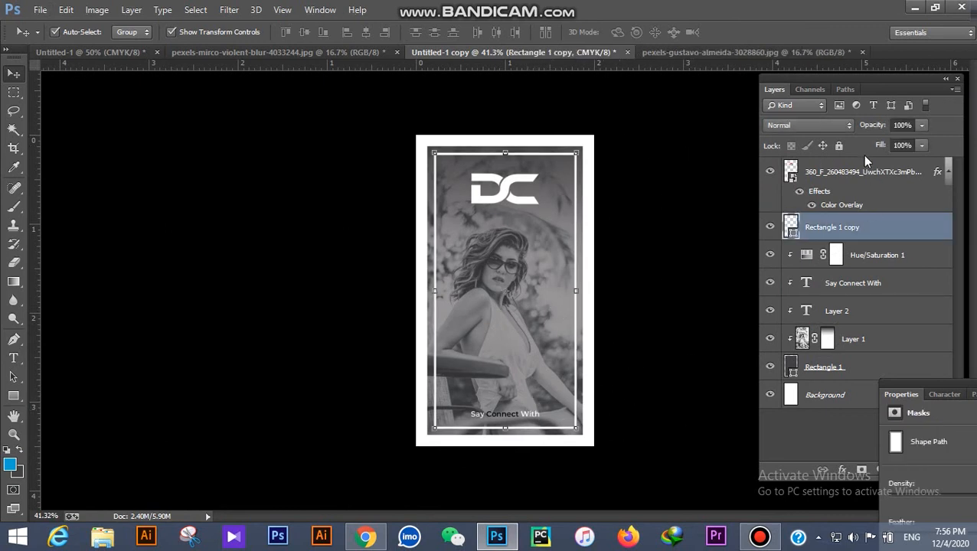
left_click(838, 146)
Step: Nudge the 'Say Connect With' text upward and reselect it for text editing
left_click(518, 408)
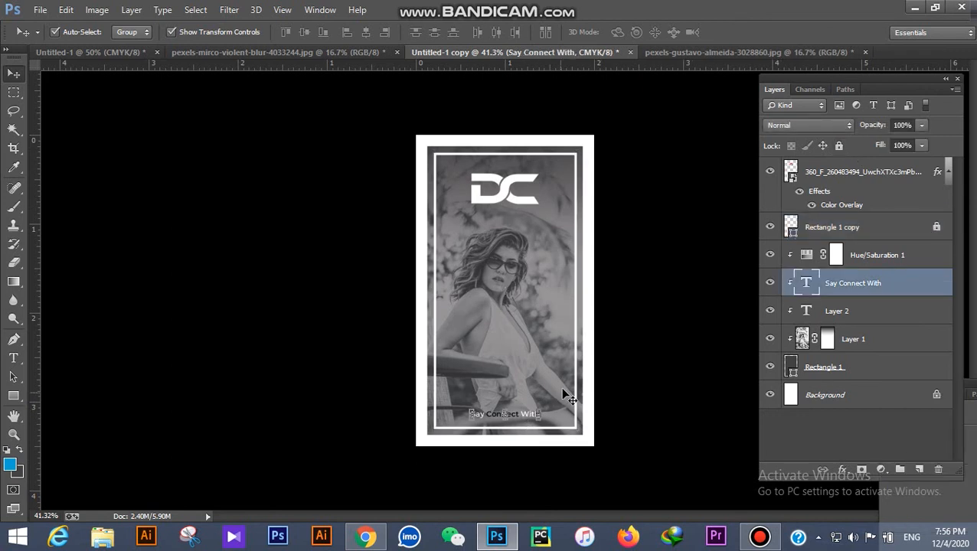
key("shift+Up")
key("shift+Up")
key("shift+Up")
key("shift+Up")
key("shift+Up")
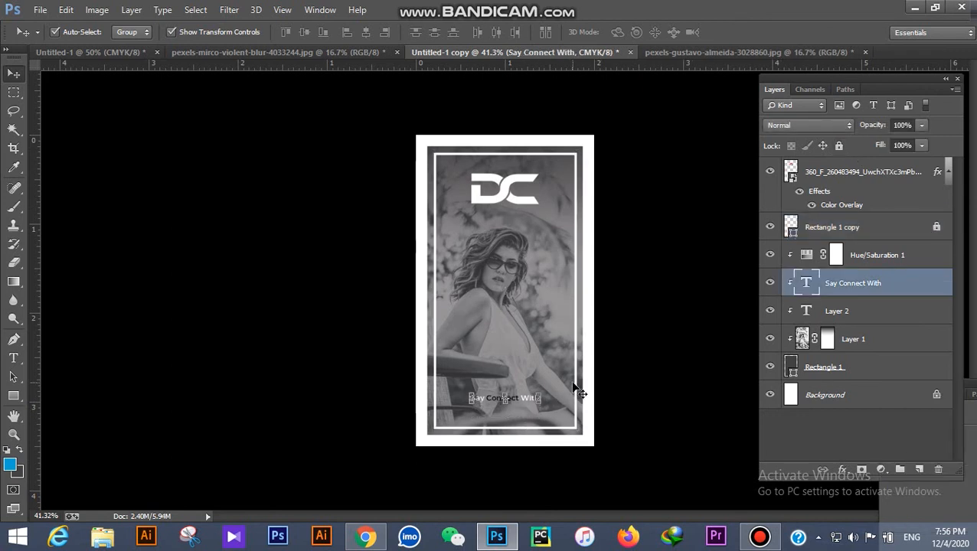
left_click(615, 382)
scroll(567, 382, "up", 8)
scroll(570, 388, "down", 3)
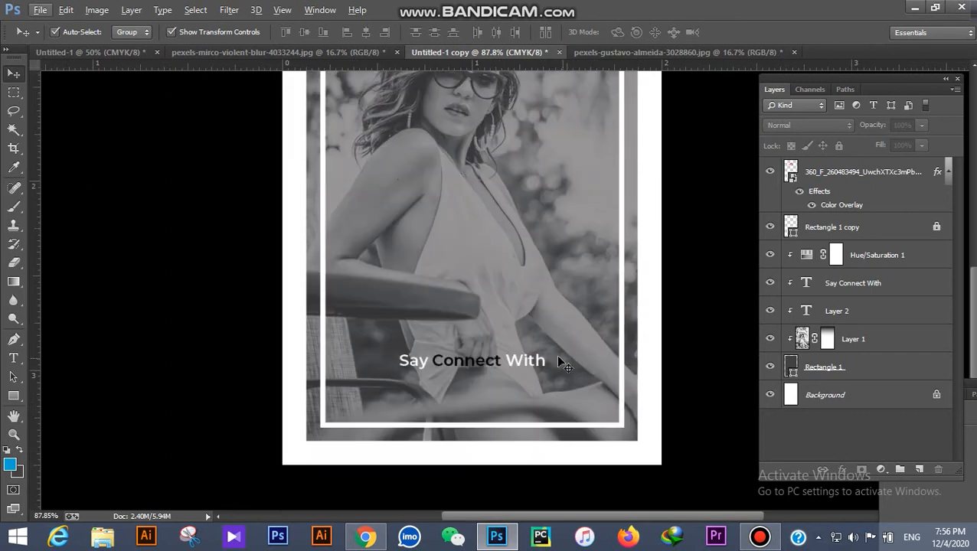
left_click(523, 357)
left_click(14, 358)
left_click(301, 33)
Step: Set the tagline to 8 pt and add a 'Jon Photography' line in 10 pt Montserrat ExtraBold
left_click(287, 87)
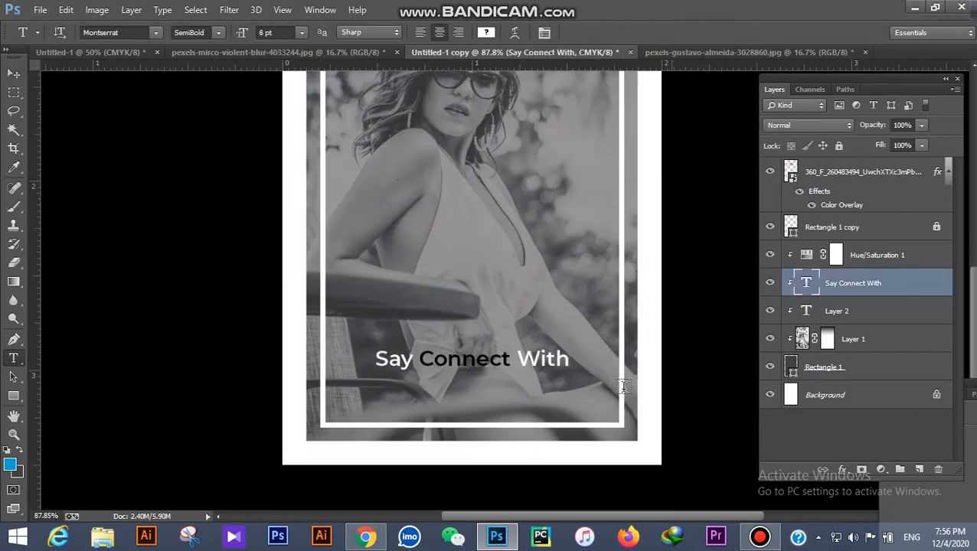
left_click(568, 364)
type("Jon P")
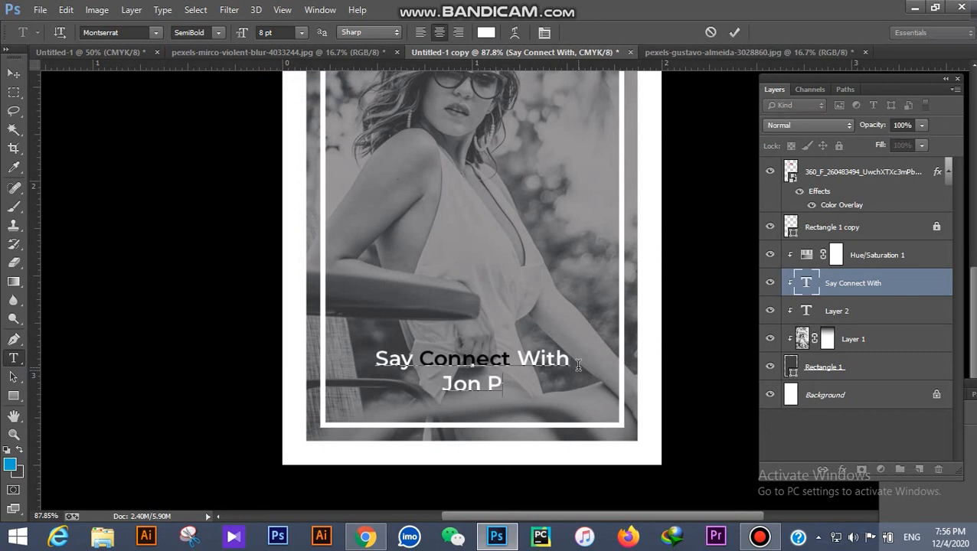
type("hotography")
left_click_drag(568, 383, 354, 386)
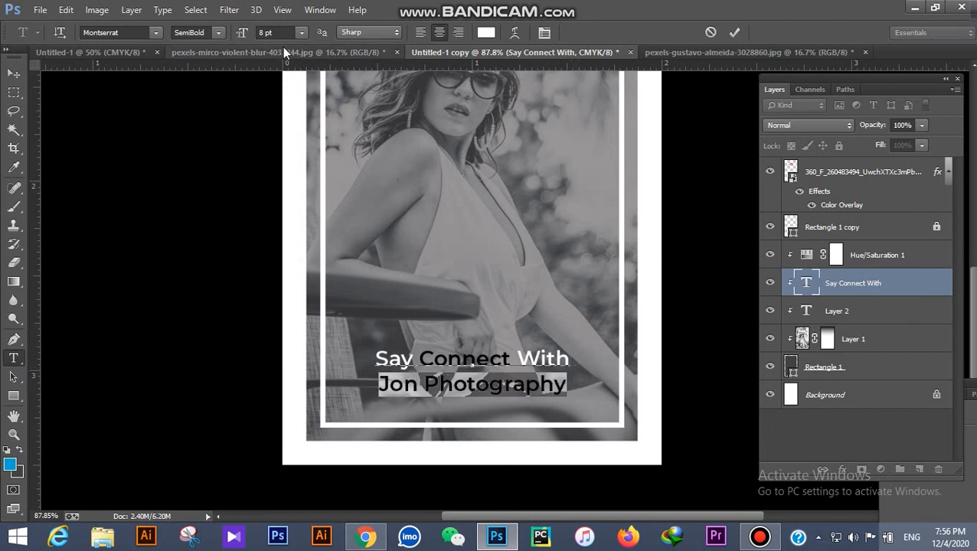
left_click(302, 33)
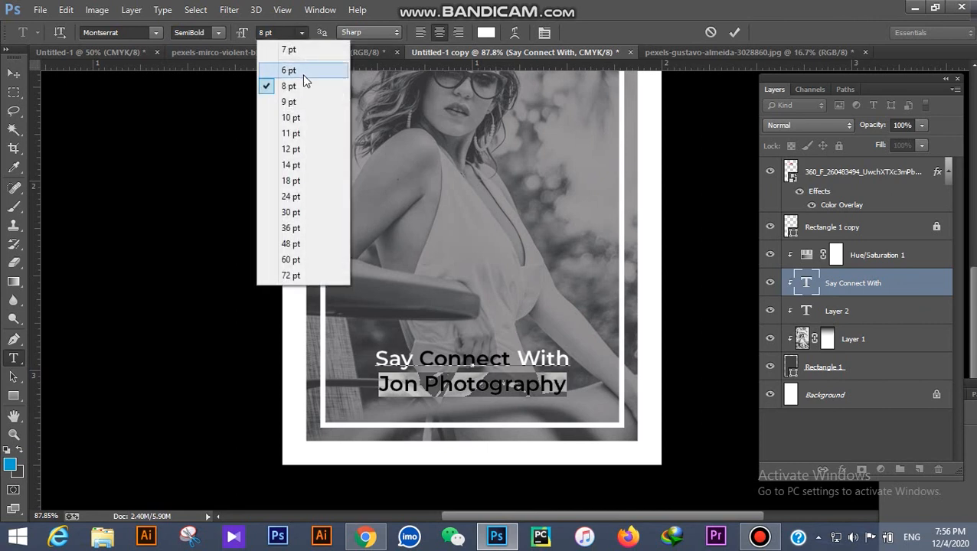
left_click(301, 119)
left_click(219, 33)
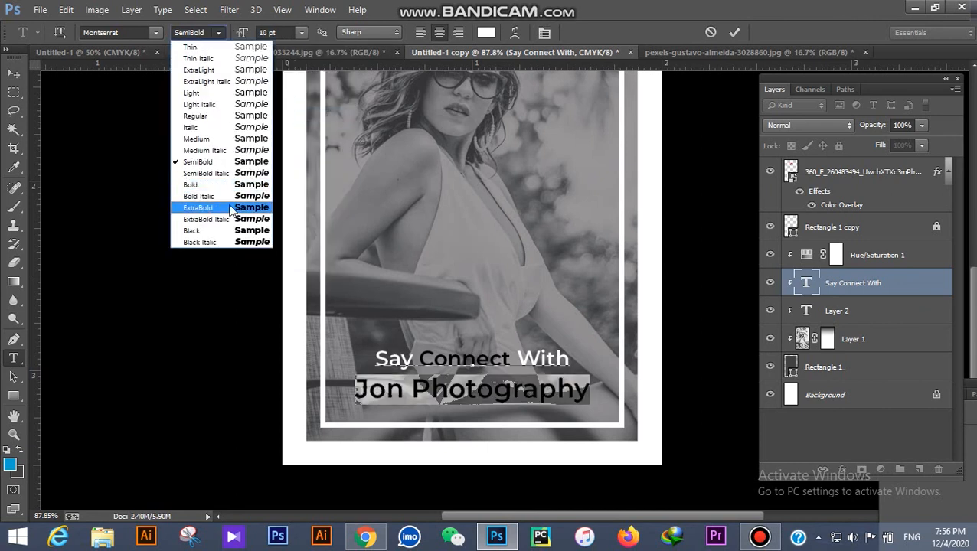
left_click(229, 208)
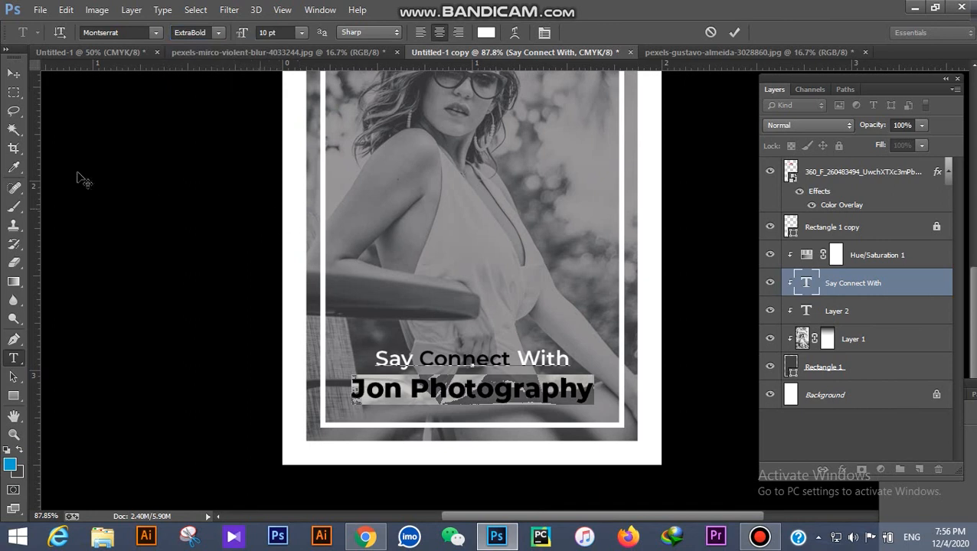
left_click(14, 72)
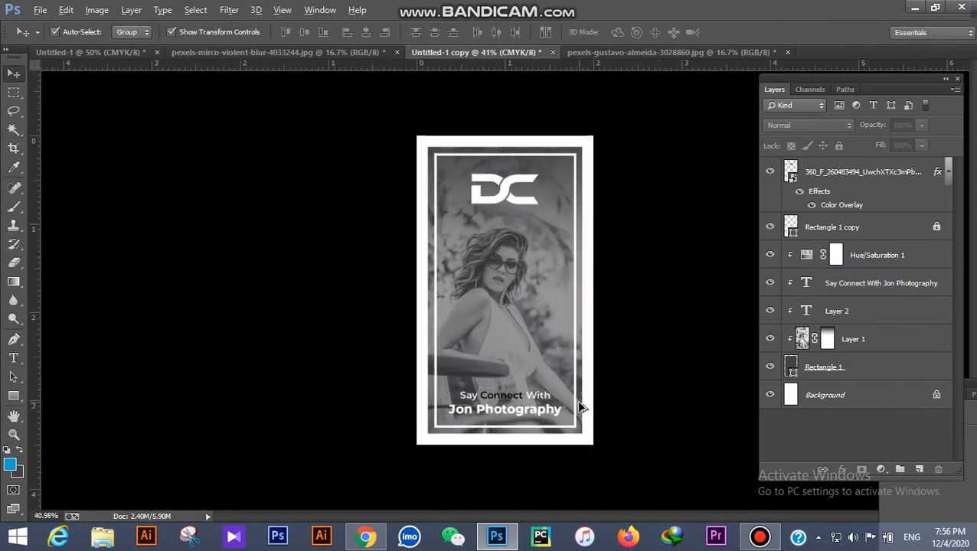
Step: Target Layer 1's layer mask and reapply the gradient on it
scroll(555, 432, "up", 4)
left_click(556, 381)
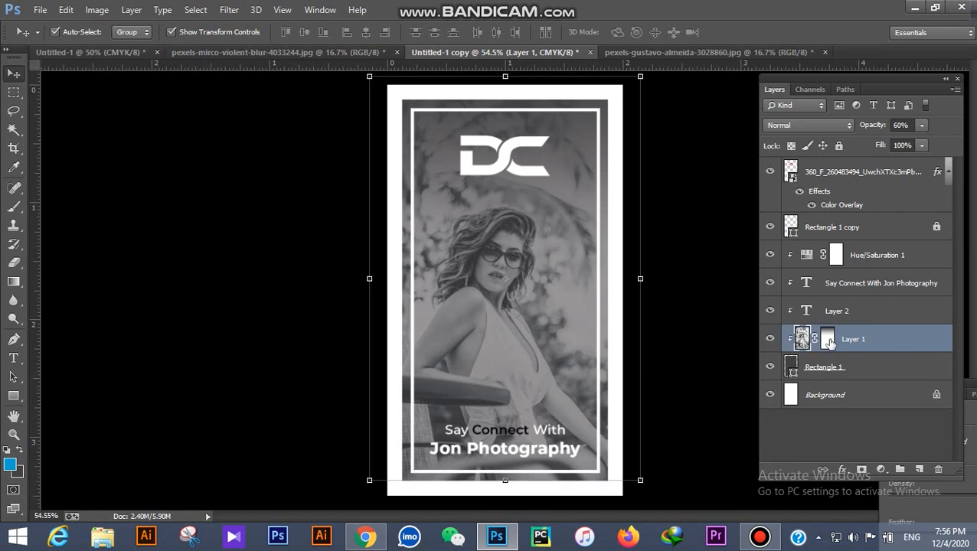
left_click(828, 339)
left_click(13, 282)
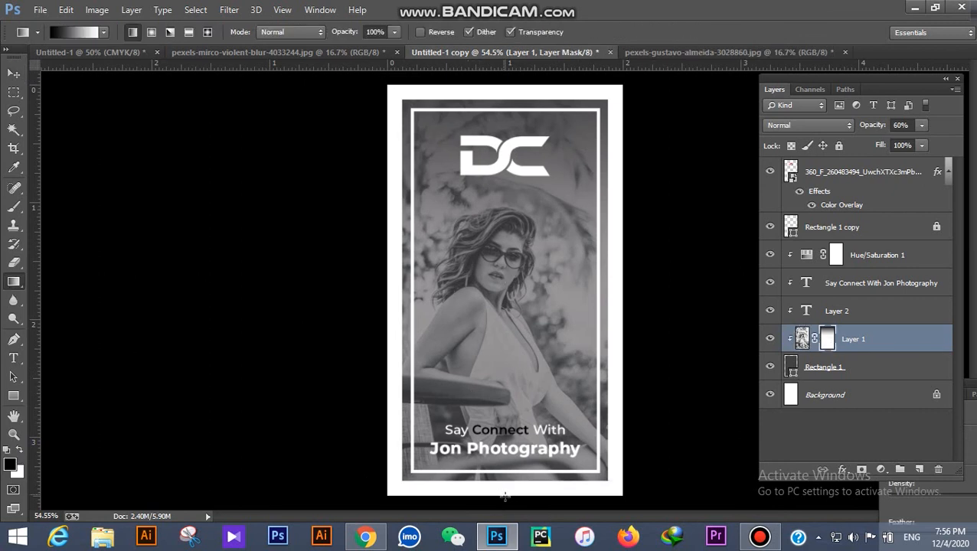
key("ctrl+z")
key("ctrl+z")
scroll(532, 388, "down", 4)
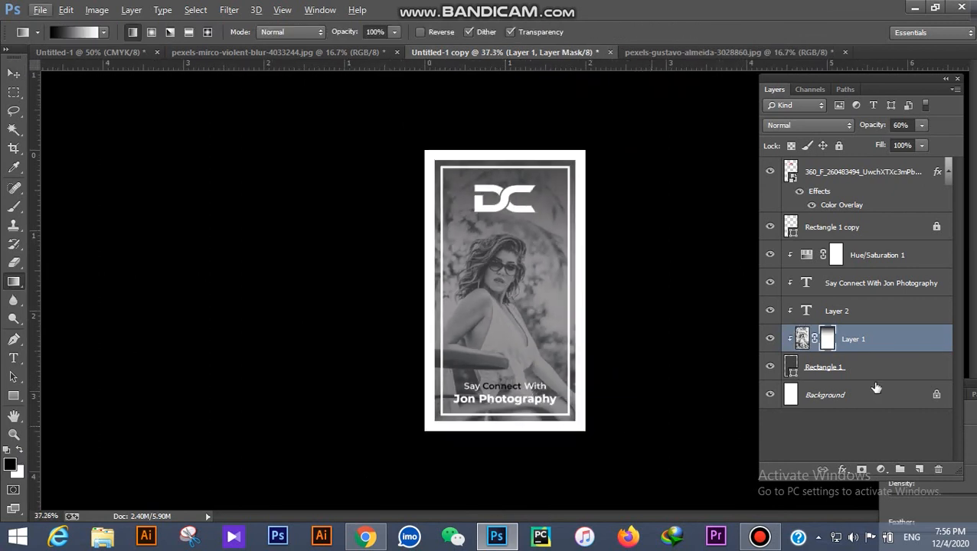
Step: Paint across the photo's bottom on the mask with a soft brush at about 54% opacity
left_click(13, 207)
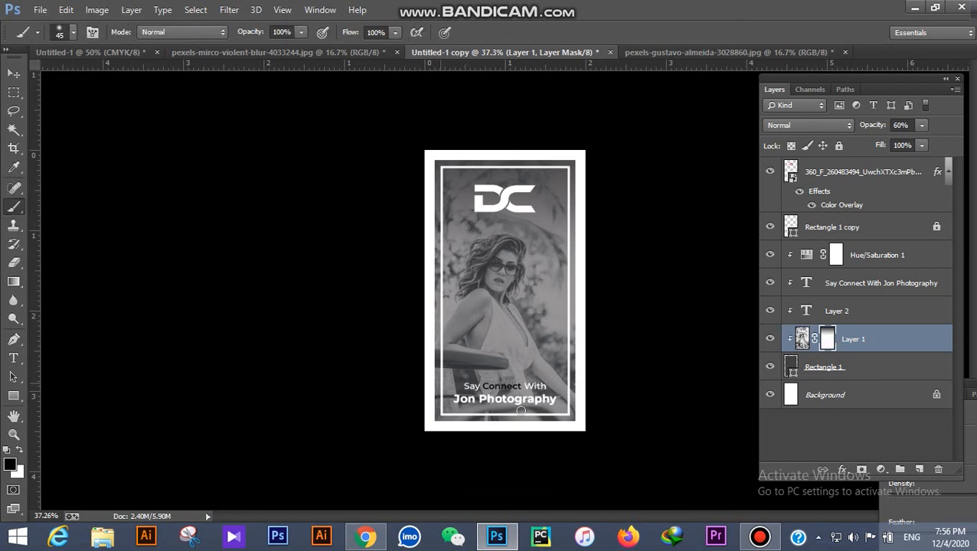
left_click(73, 32)
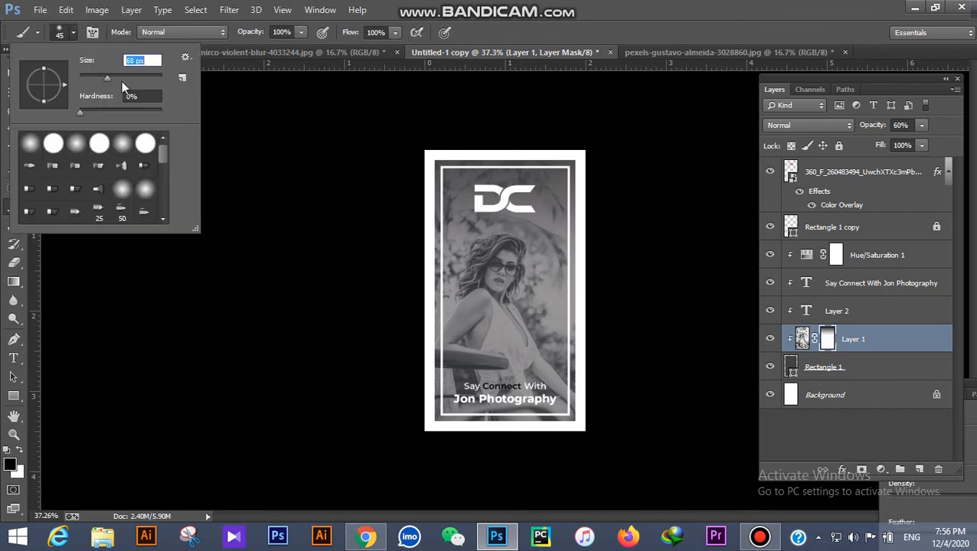
left_click_drag(249, 38, 223, 35)
left_click(73, 32)
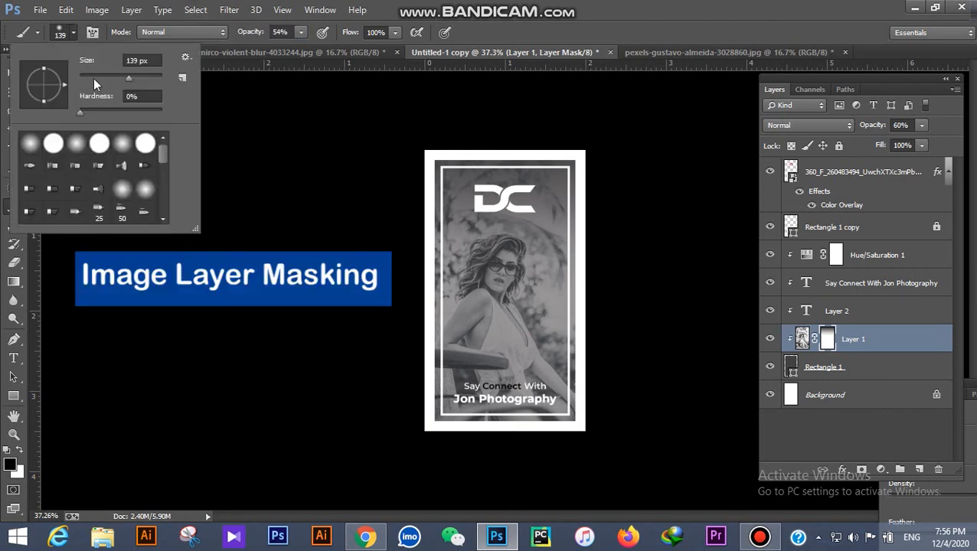
left_click_drag(563, 418, 352, 416)
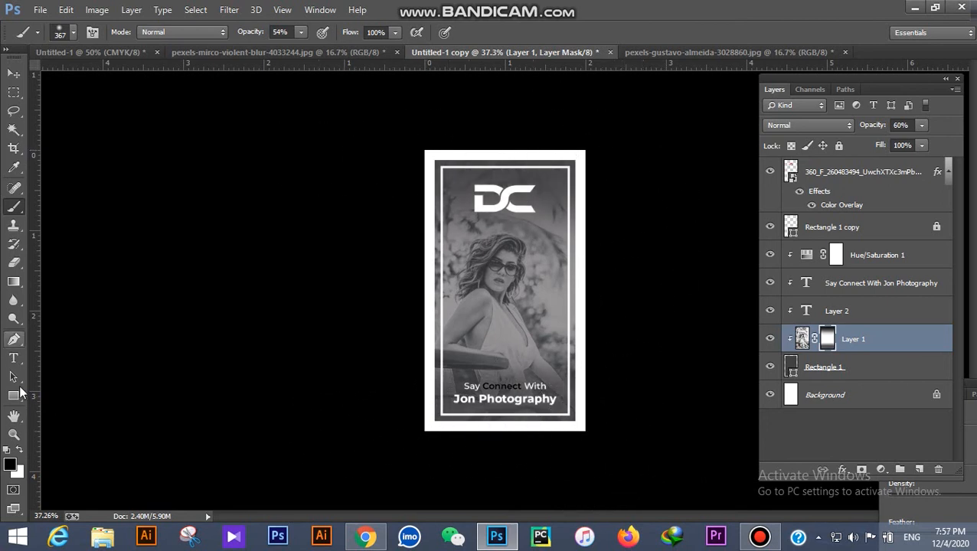
Step: Select the words 'Say Connect' in the tagline for editing
left_click(18, 363)
scroll(583, 406, "up", 3)
left_click_drag(526, 412, 445, 411)
Step: Set the word 'Connect' in the tagline to Montserrat Black weight
double_click(499, 417)
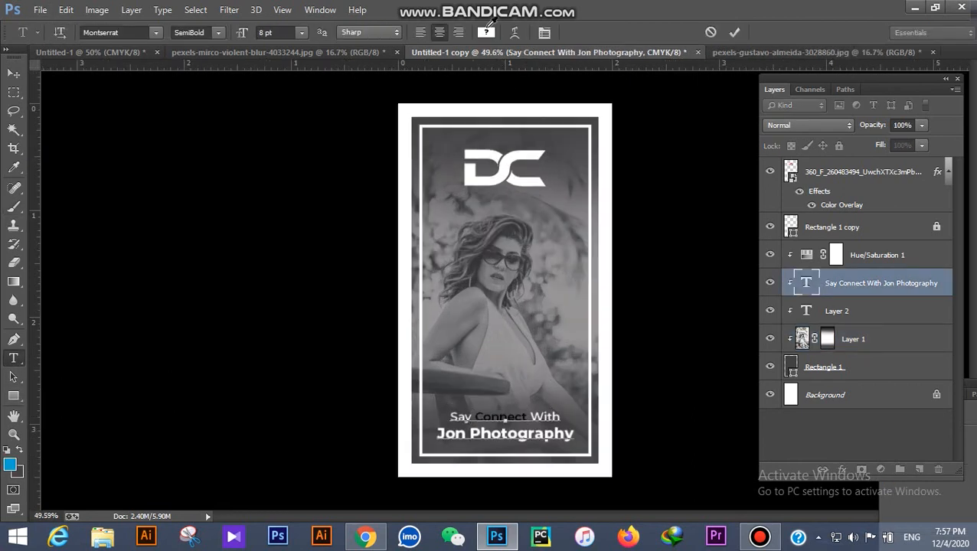
left_click(485, 32)
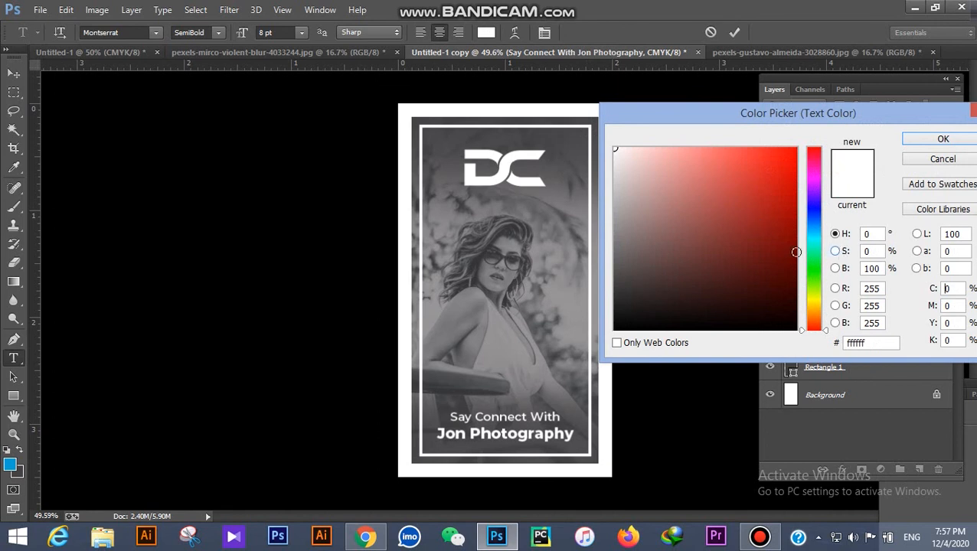
left_click(939, 160)
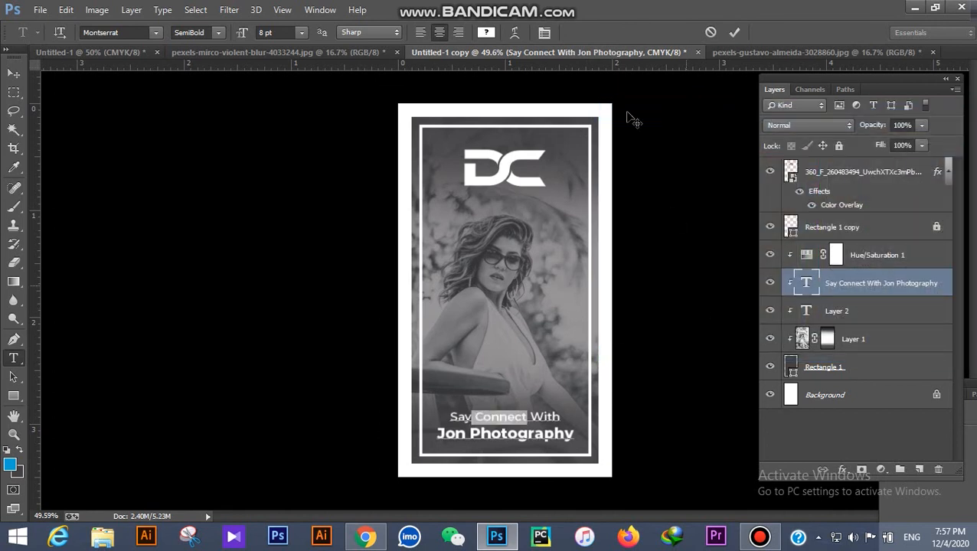
left_click(493, 30)
key("Escape")
left_click(220, 33)
left_click(205, 227)
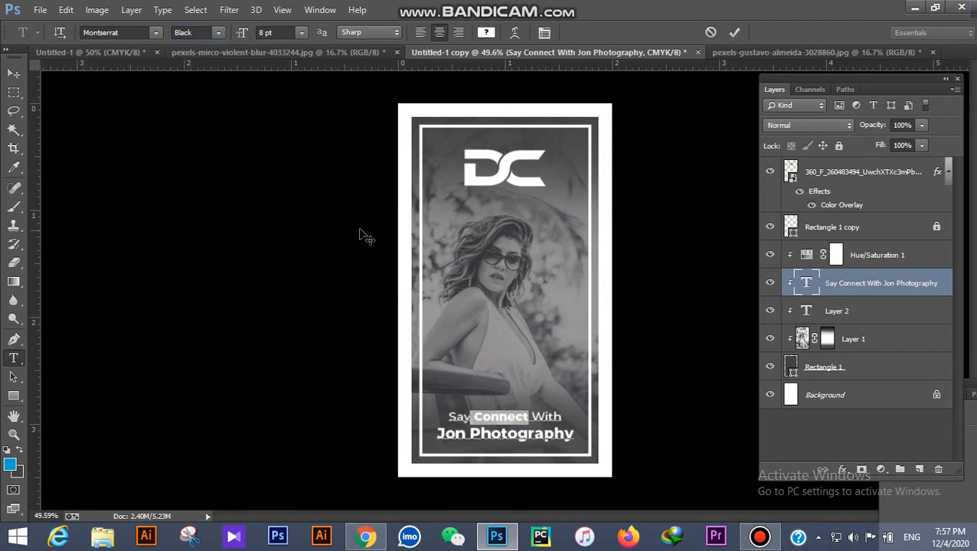
left_click(735, 33)
scroll(643, 371, "down", 1)
scroll(647, 363, "up", 3)
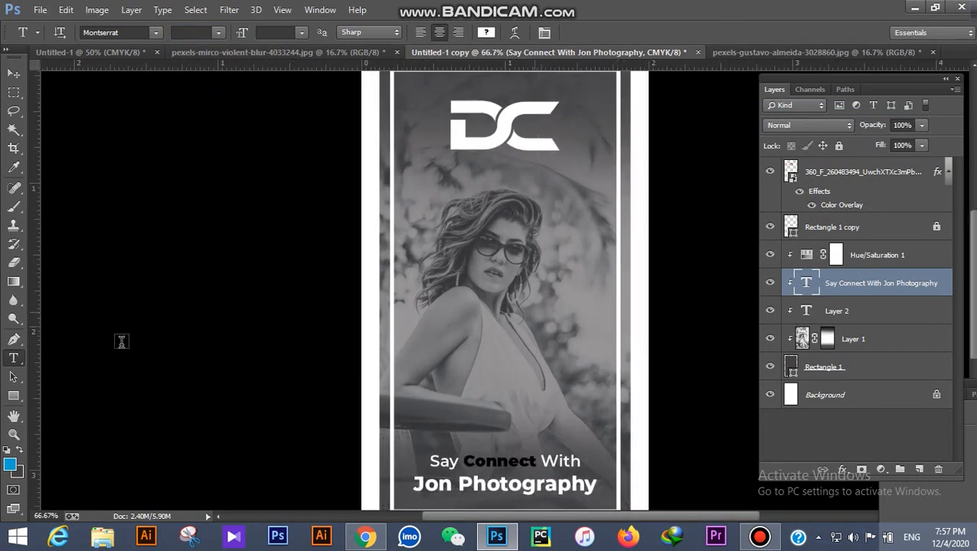
left_click(15, 434)
scroll(506, 349, "down", 2)
scroll(513, 348, "up", 1)
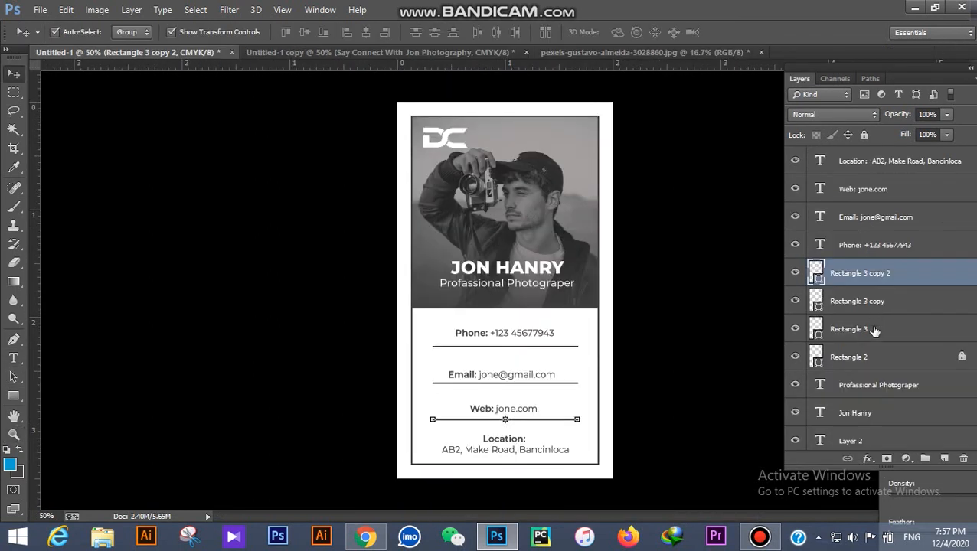
Step: Unlock the front card's border rectangle, Rectangle 2, and set its stroke to 2 pt
scroll(872, 321, "down", 4)
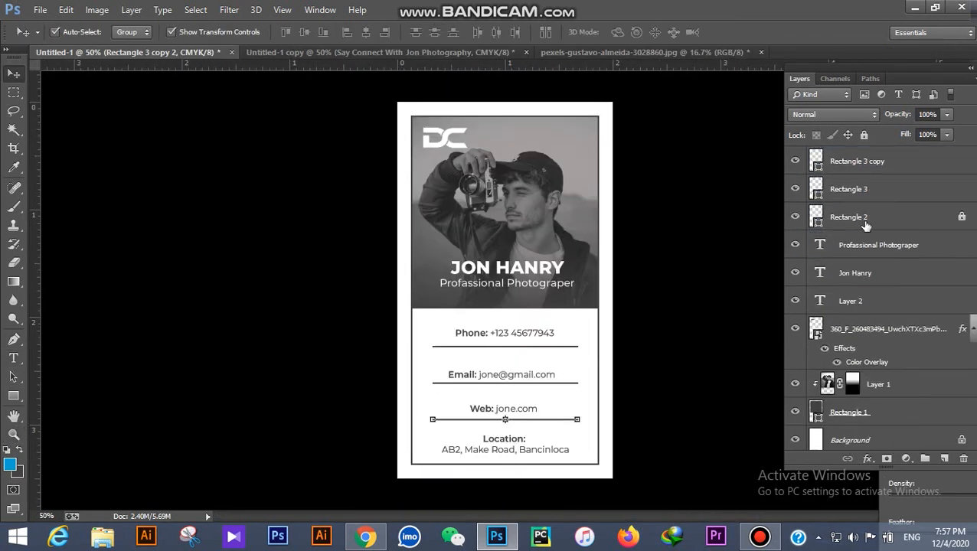
left_click(862, 220)
left_click(864, 135)
left_click(13, 396)
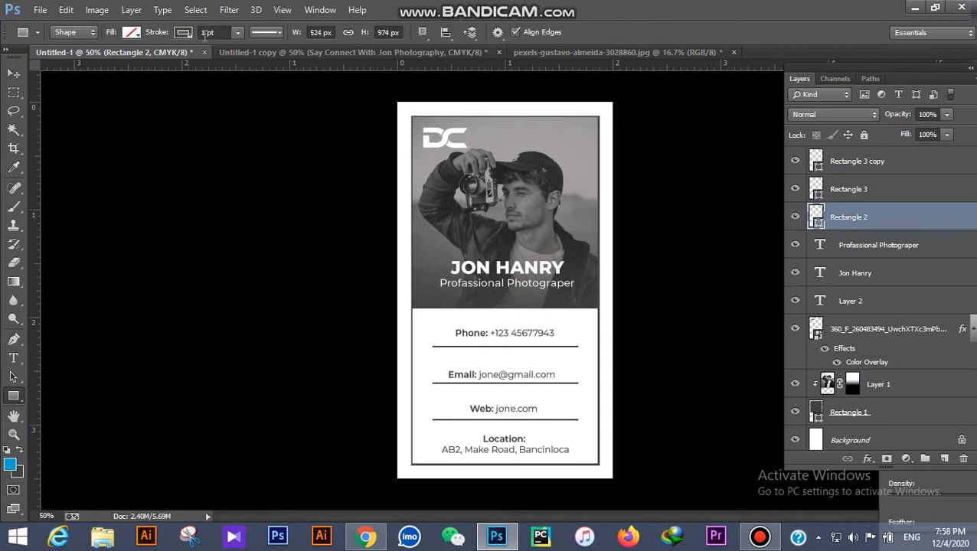
key("Up")
key("Return")
left_click(11, 73)
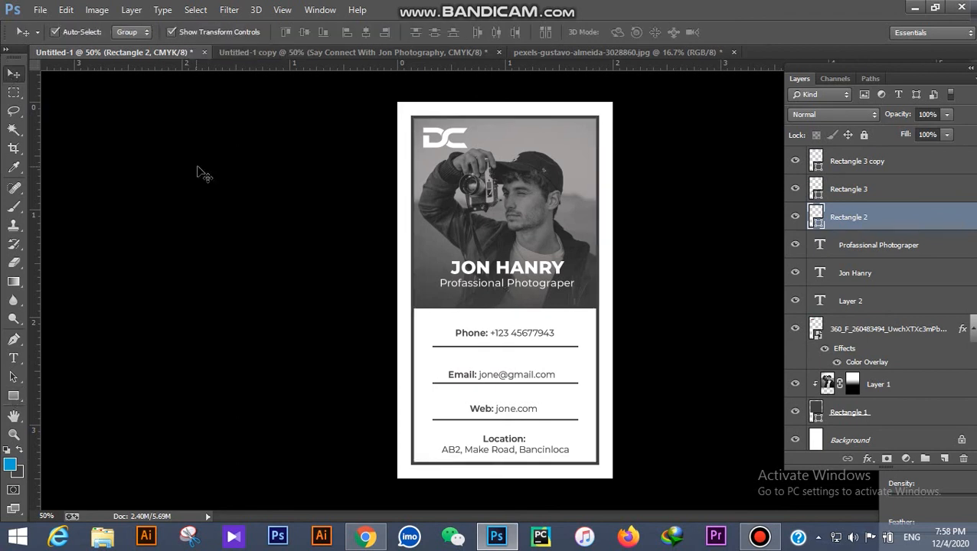
left_click(271, 204)
scroll(274, 206, "down", 1)
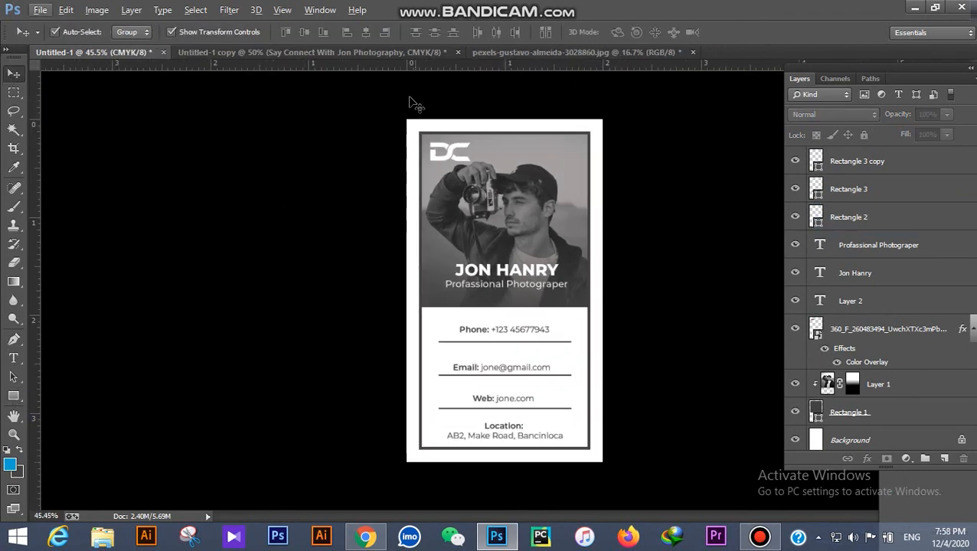
Step: Preview the front card and then the back card in full-screen mode
left_click(341, 56)
left_click(121, 50)
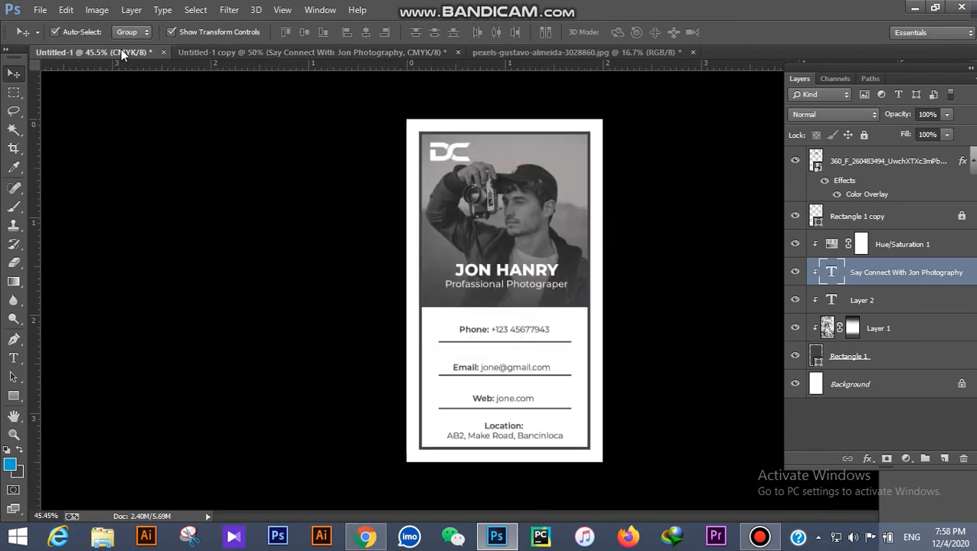
key("f")
key("f")
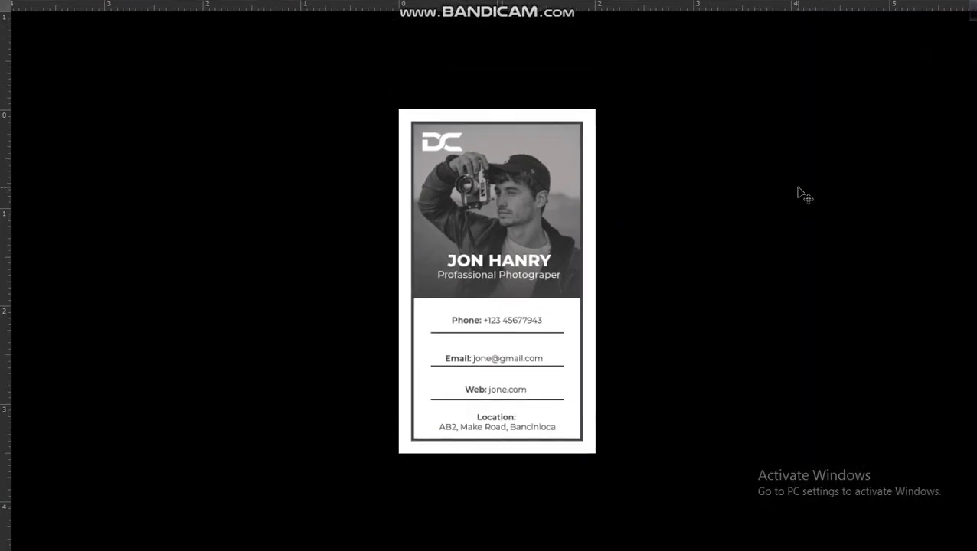
key("f")
left_click(301, 56)
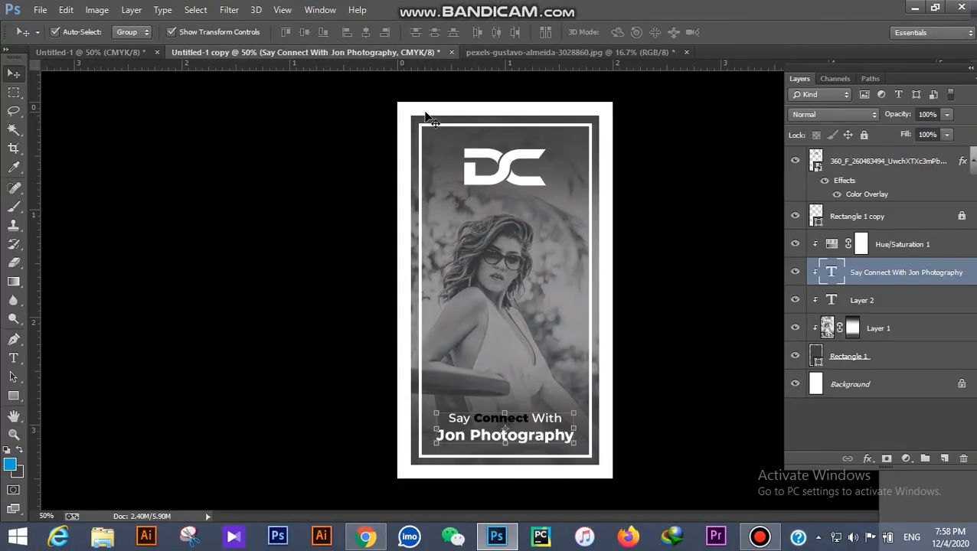
key("f")
key("f")
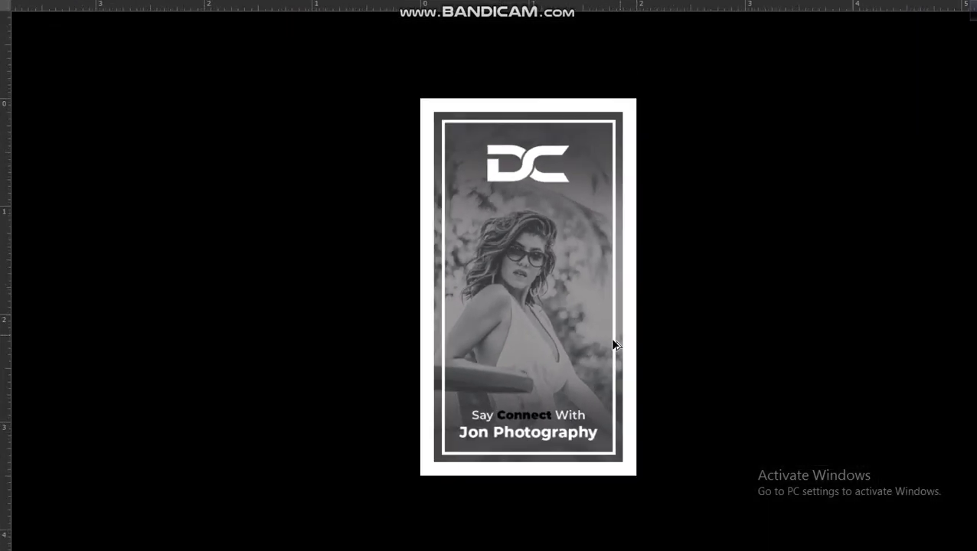